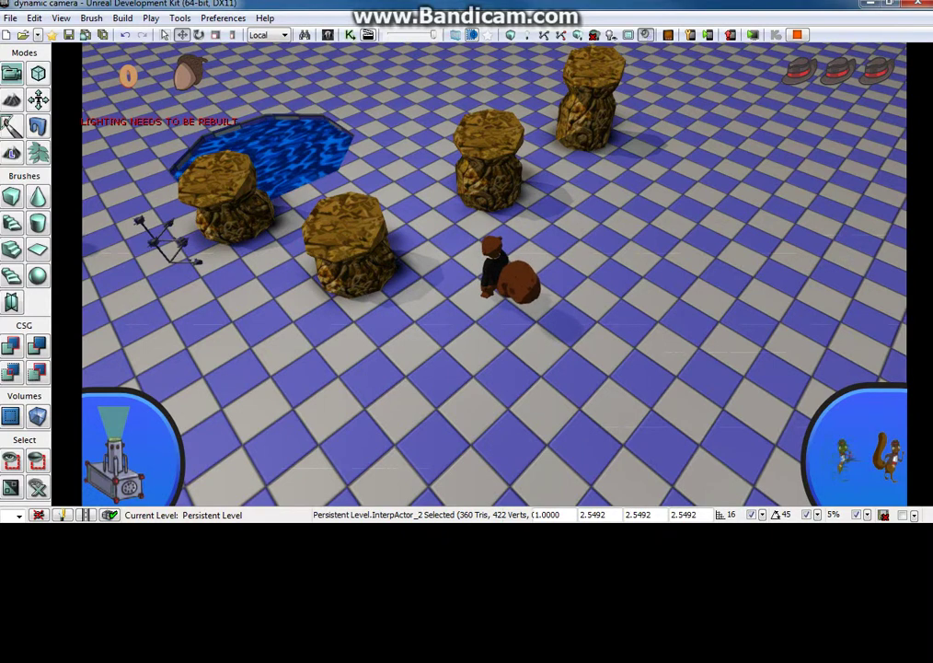
- Run the squirrel forward, back, left and right among the pillars to check the follow camera
key(w)
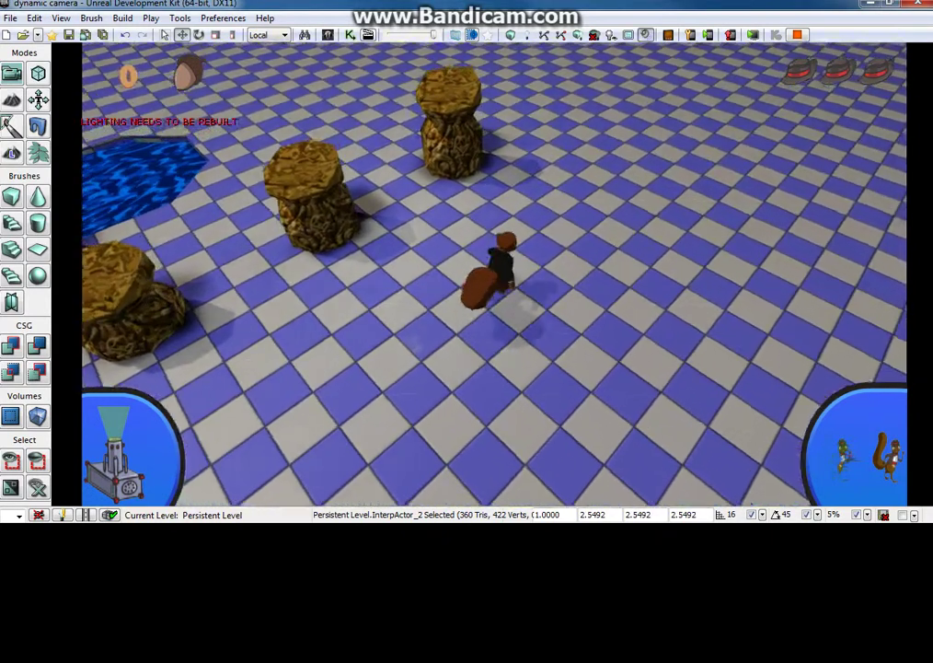
key(s)
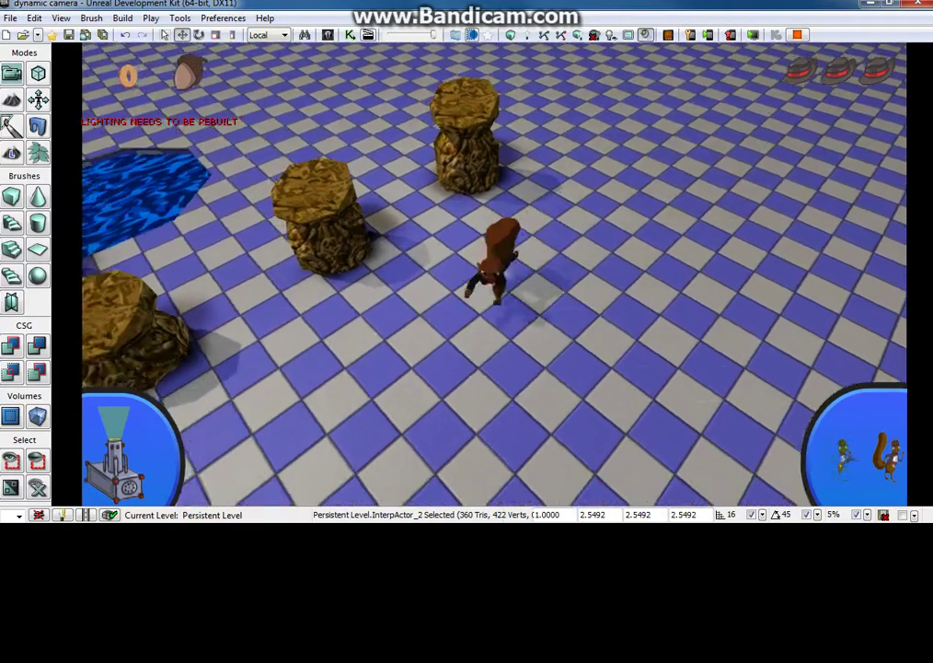
key(w)
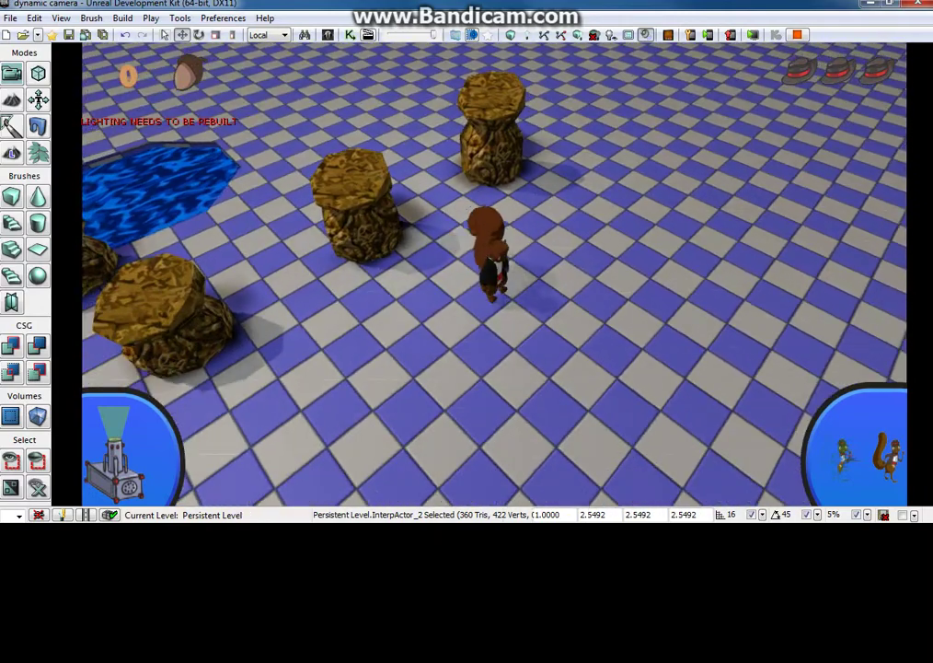
key(a)
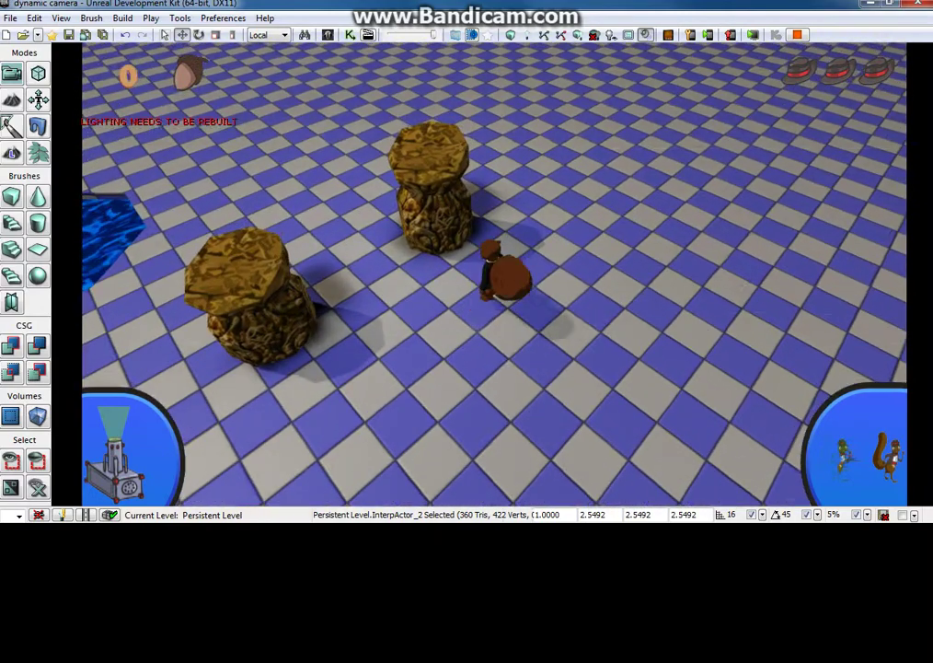
key(d)
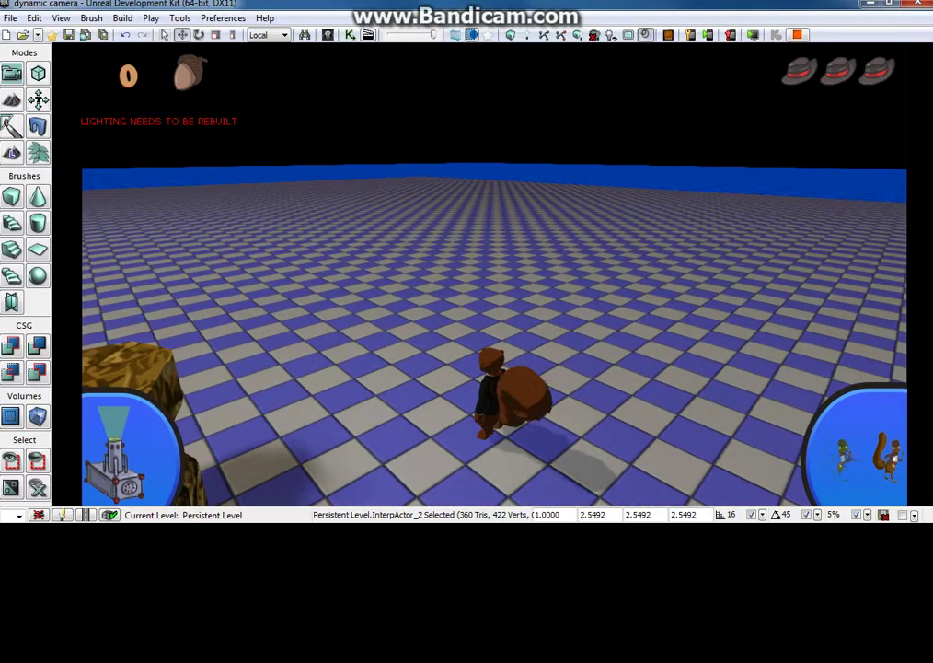
key(a)
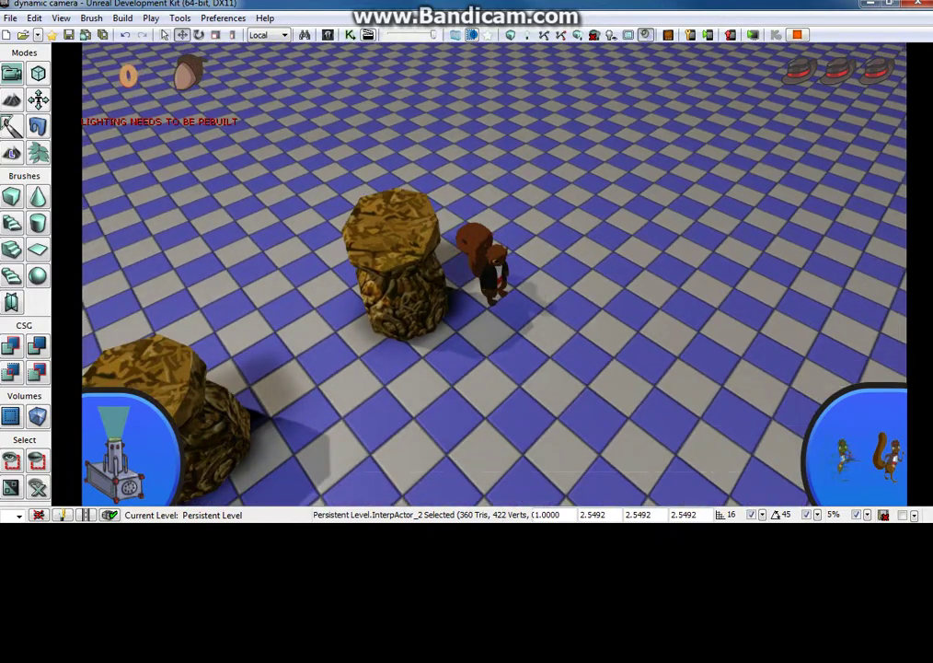
- End the play session and open firetower test.udk from the Open dialog
key(Escape)
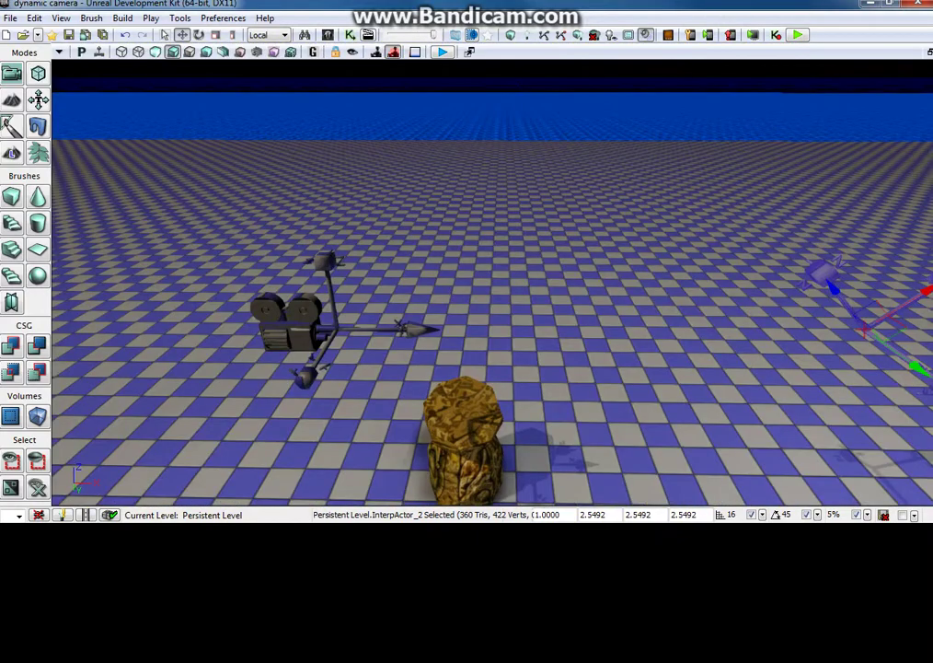
key(ctrl+o)
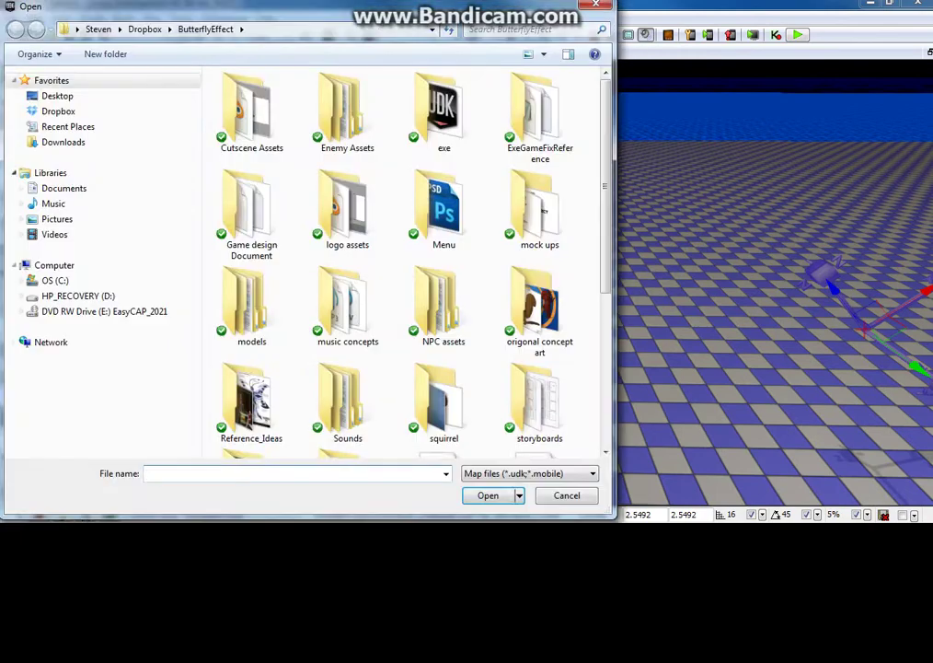
scroll(442, 212, down, 3)
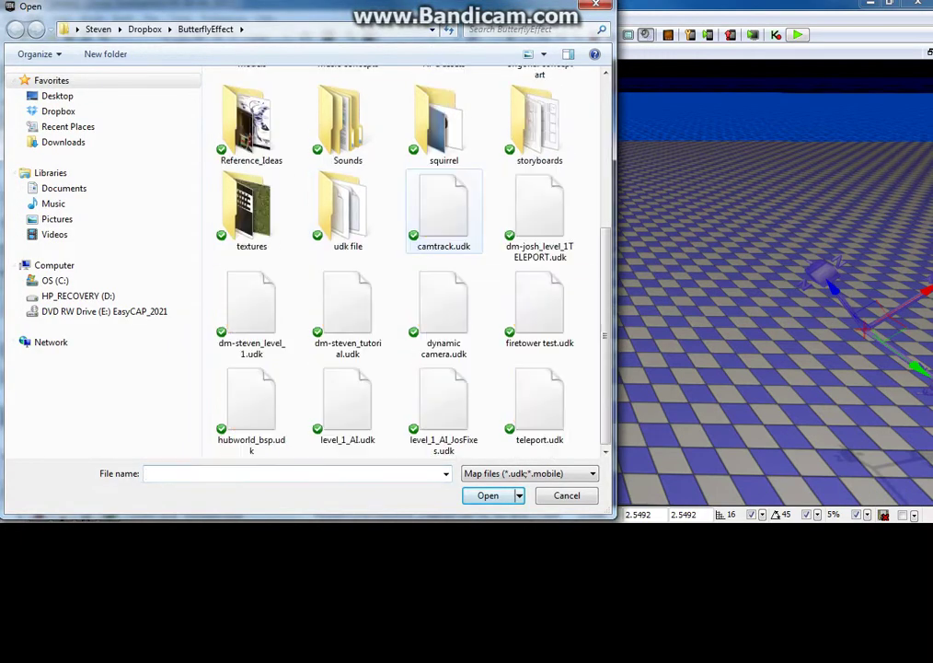
click(444, 308)
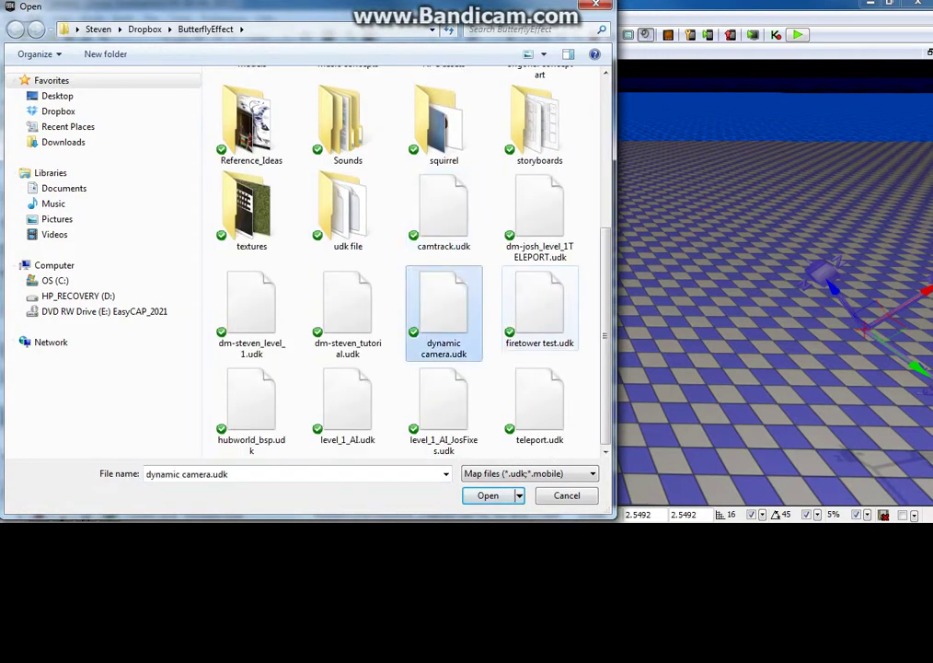
double_click(539, 308)
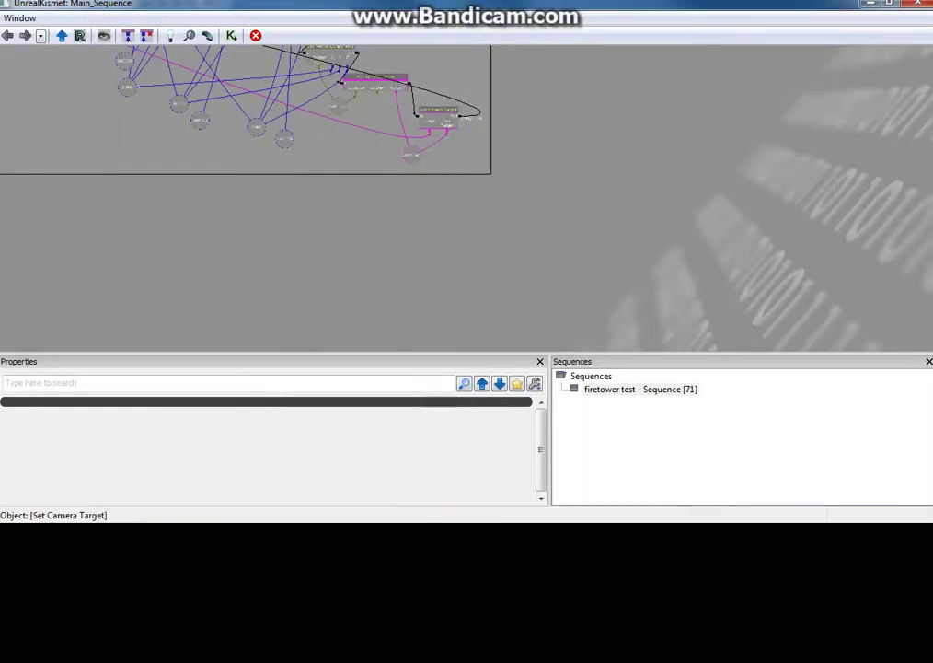
- Inspect the Player 0, Get Vector Components and Add Float nodes and the 300 and 450 floats
scroll(332, 193, up, 5)
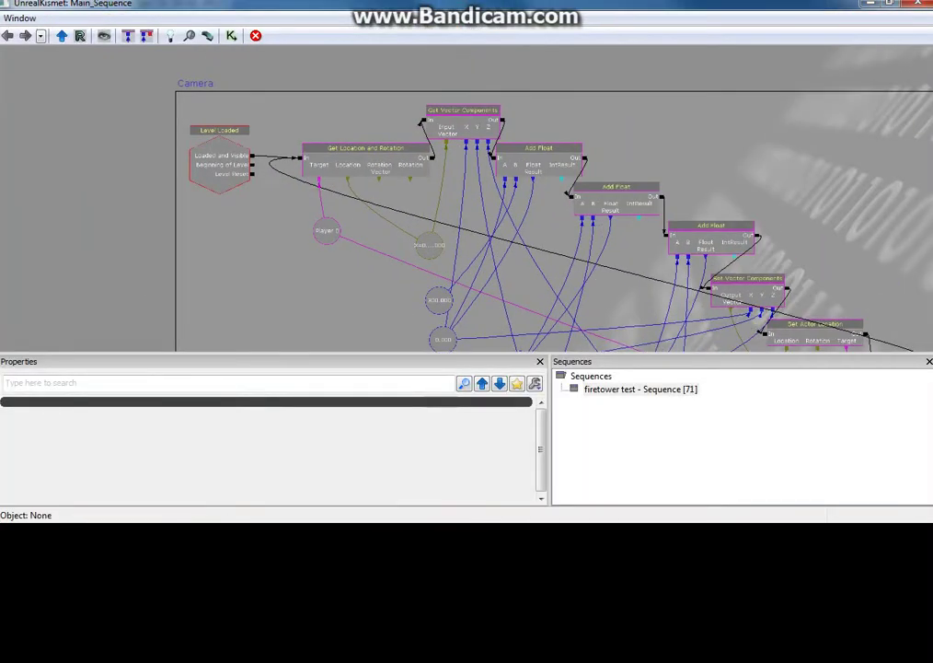
drag(410, 170, 249, 130)
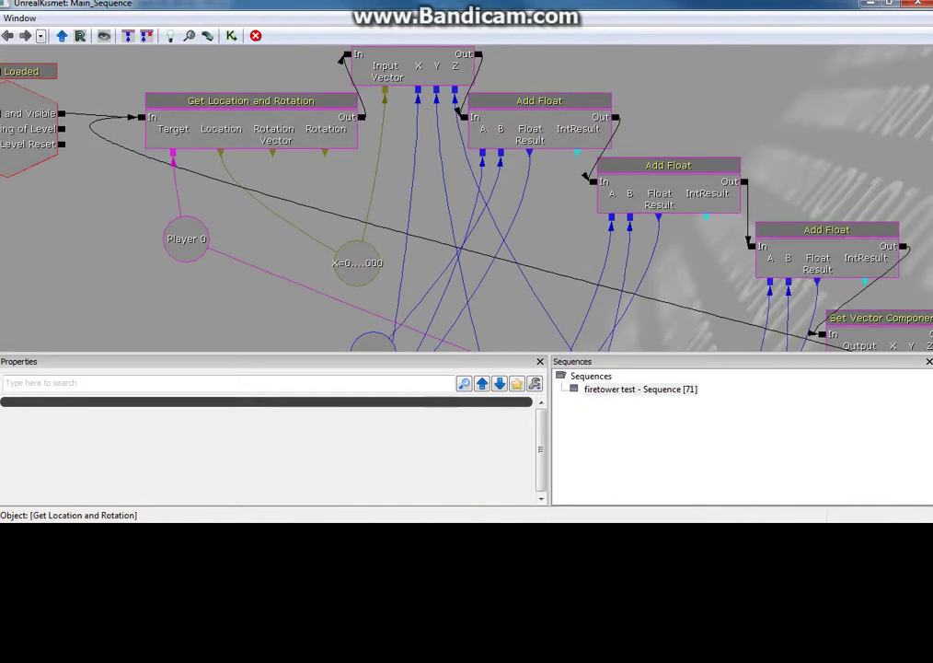
click(183, 240)
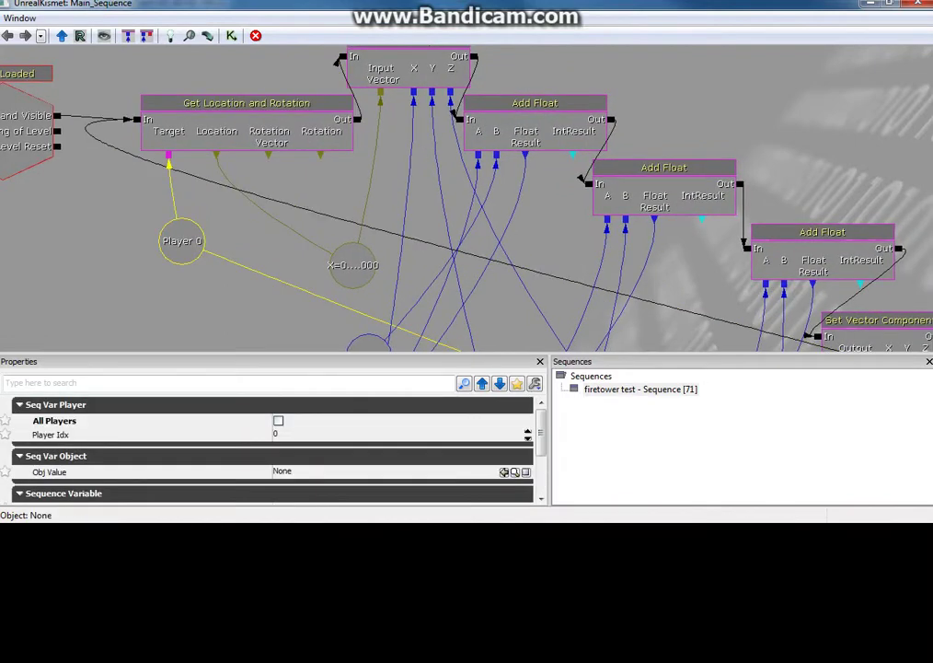
click(409, 69)
click(533, 129)
drag(662, 193, 711, 135)
click(242, 268)
drag(304, 276, 245, 182)
click(386, 323)
drag(515, 303, 410, 202)
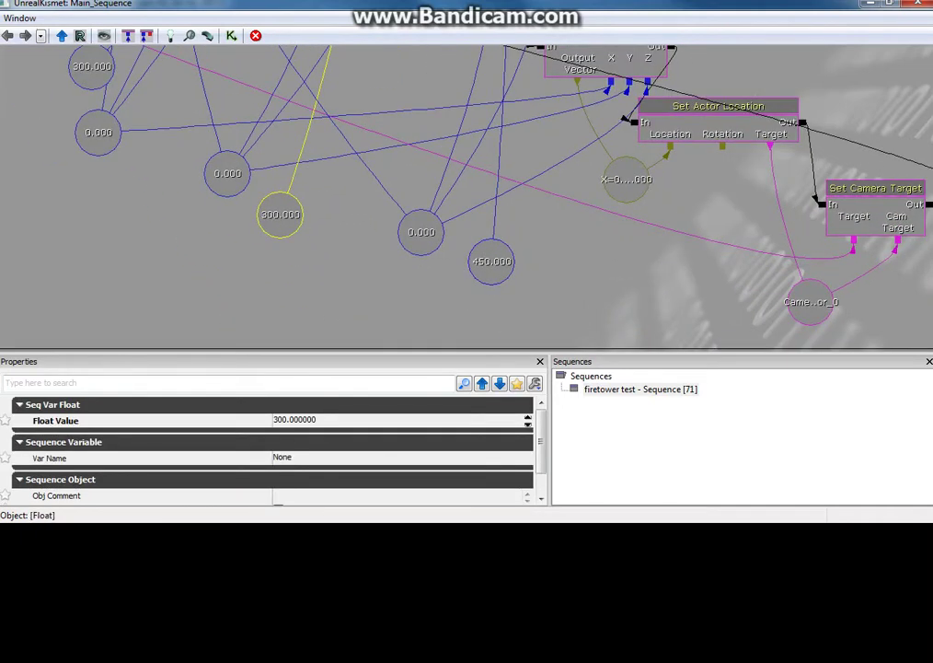
click(491, 261)
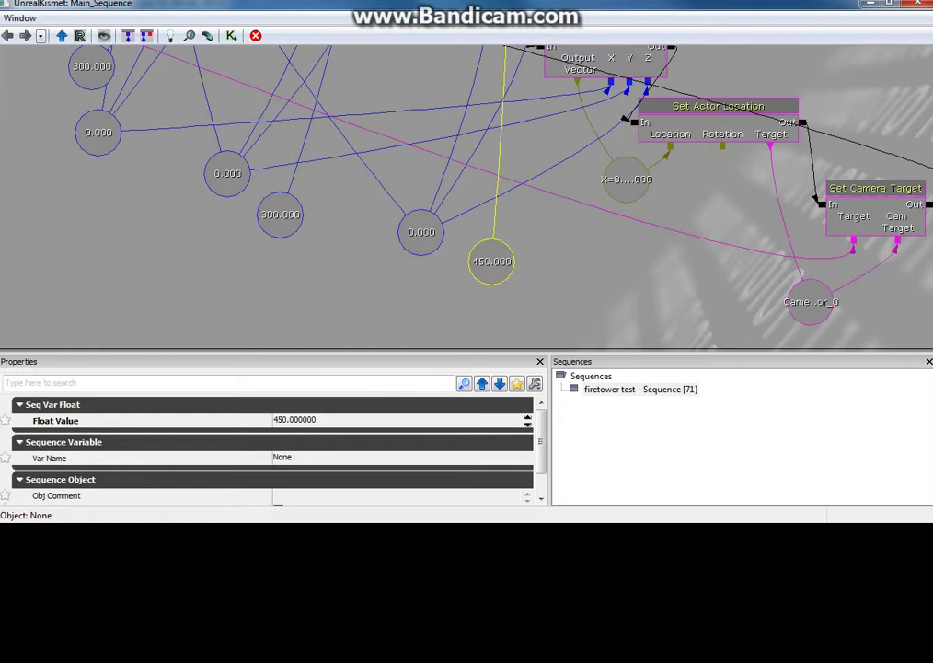
- Review Set Actor Location, the camera actor variable, the 0, 300 and 450 floats, and Set Camera Target
drag(644, 294, 408, 279)
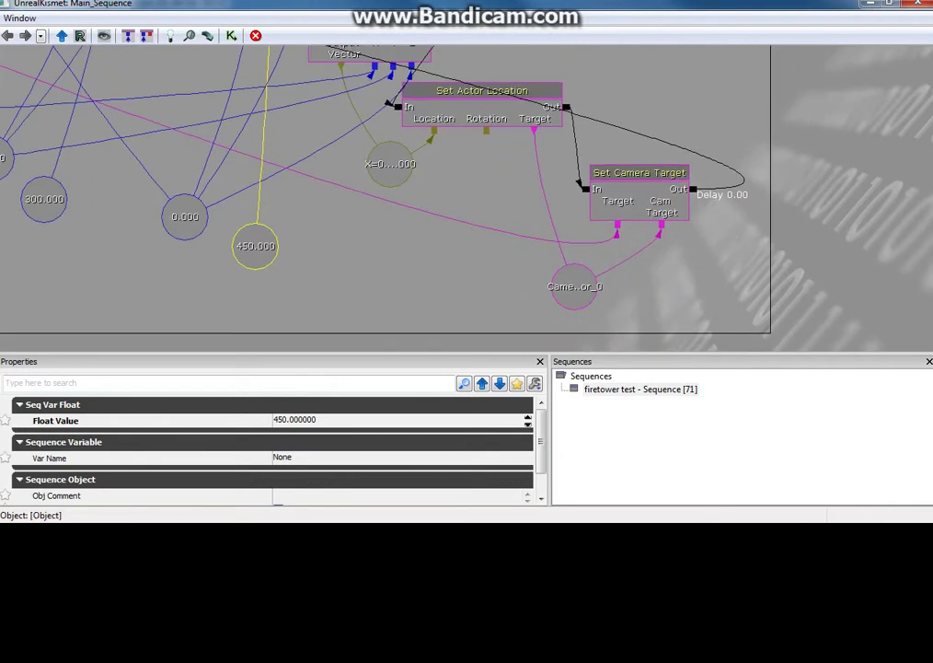
click(481, 90)
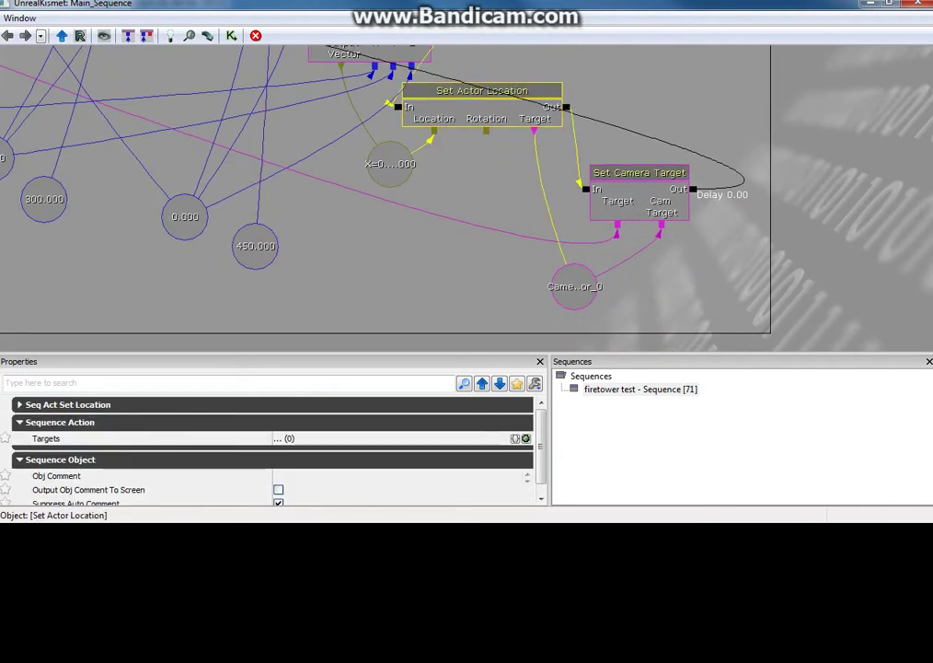
click(574, 286)
drag(400, 293, 598, 299)
click(60, 123)
click(55, 56)
click(243, 204)
drag(453, 251, 305, 217)
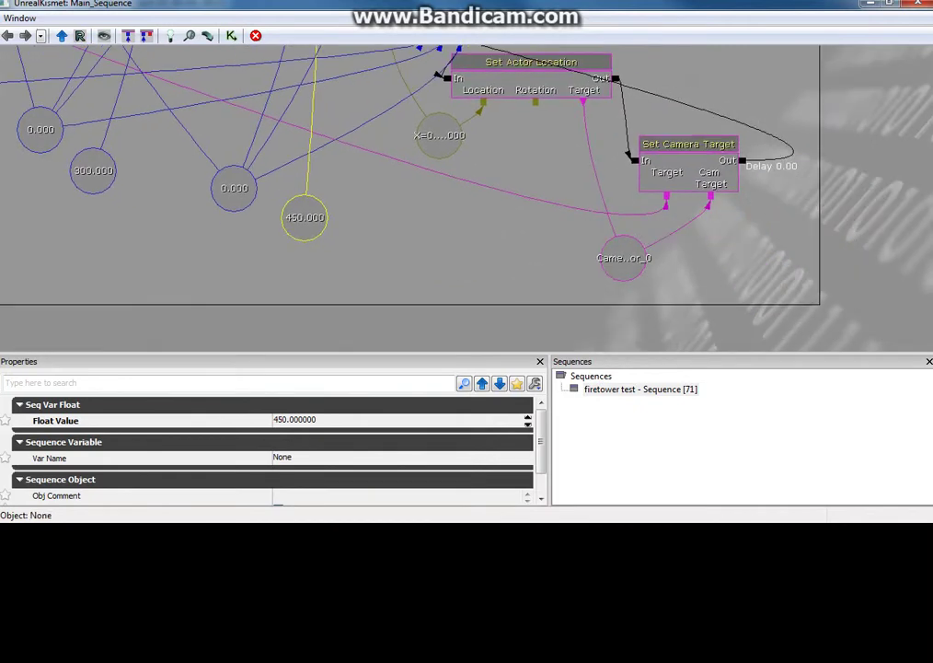
click(689, 152)
scroll(688, 156, down, 3)
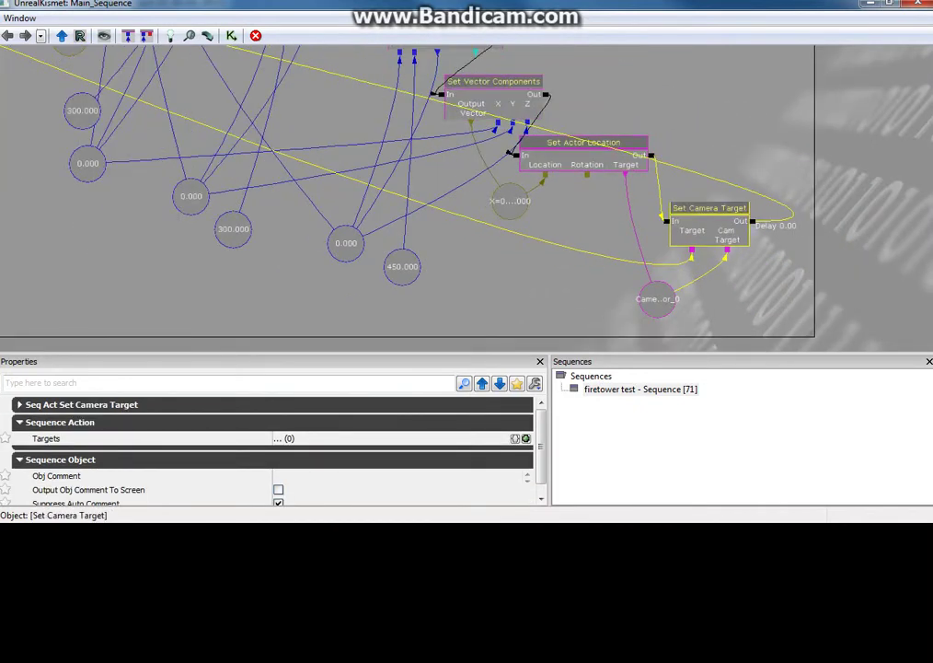
- Set the output delay on Set Camera Target's Out link to 0.00
right_click(714, 210)
click(736, 276)
right_click(753, 221)
click(812, 341)
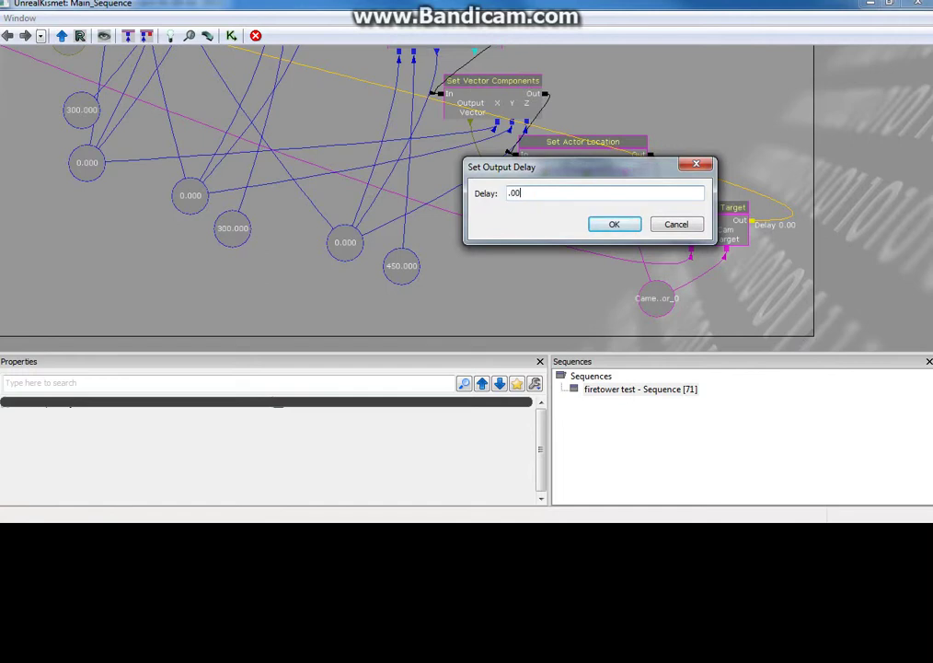
key(Return)
drag(69, 111, 433, 257)
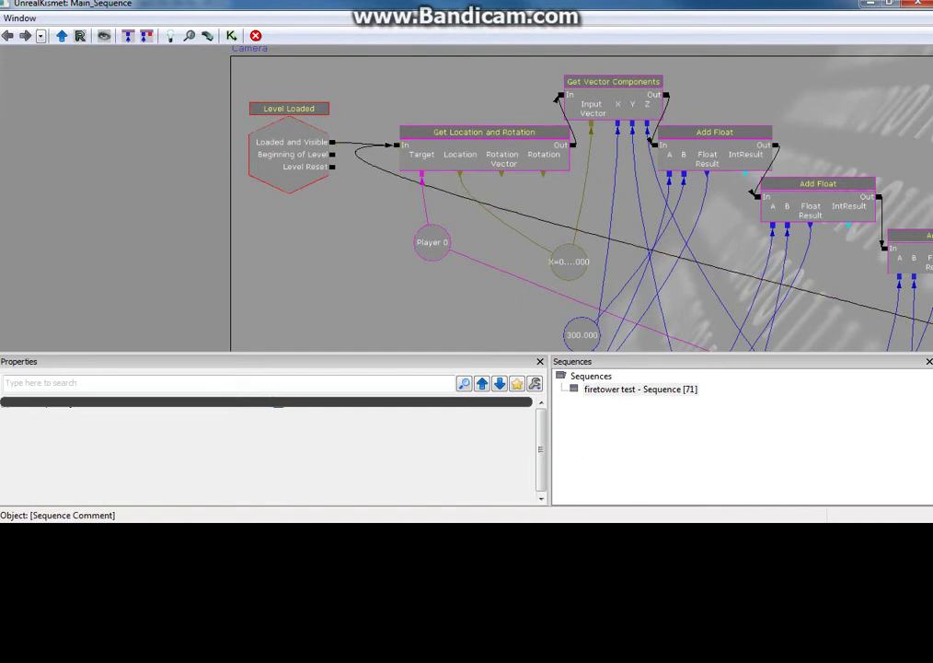
drag(474, 4, 395, 54)
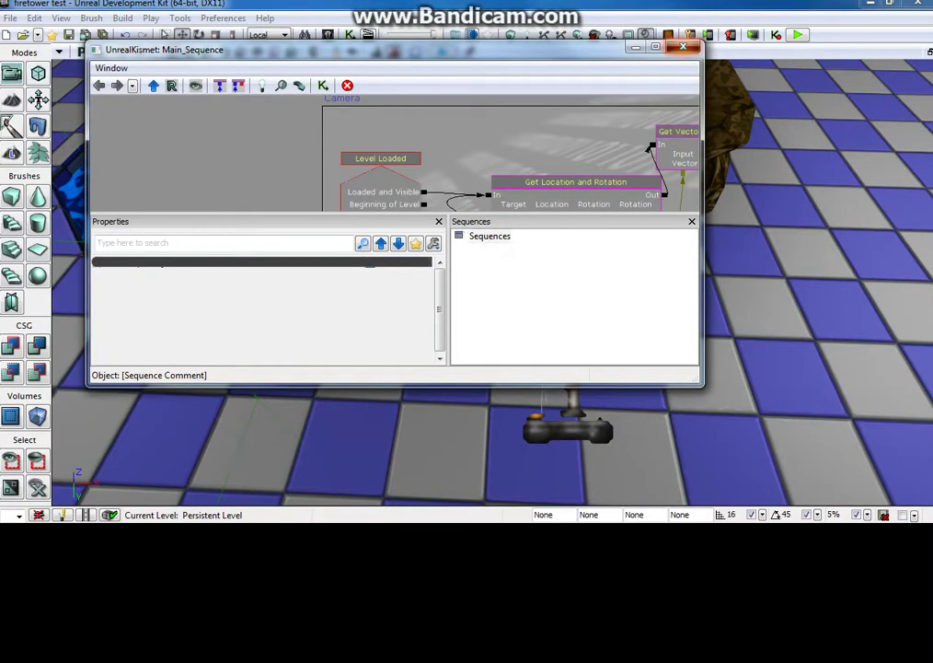
- Close Kismet and start Play In Editor, accepting the external packages warning
click(693, 53)
click(797, 34)
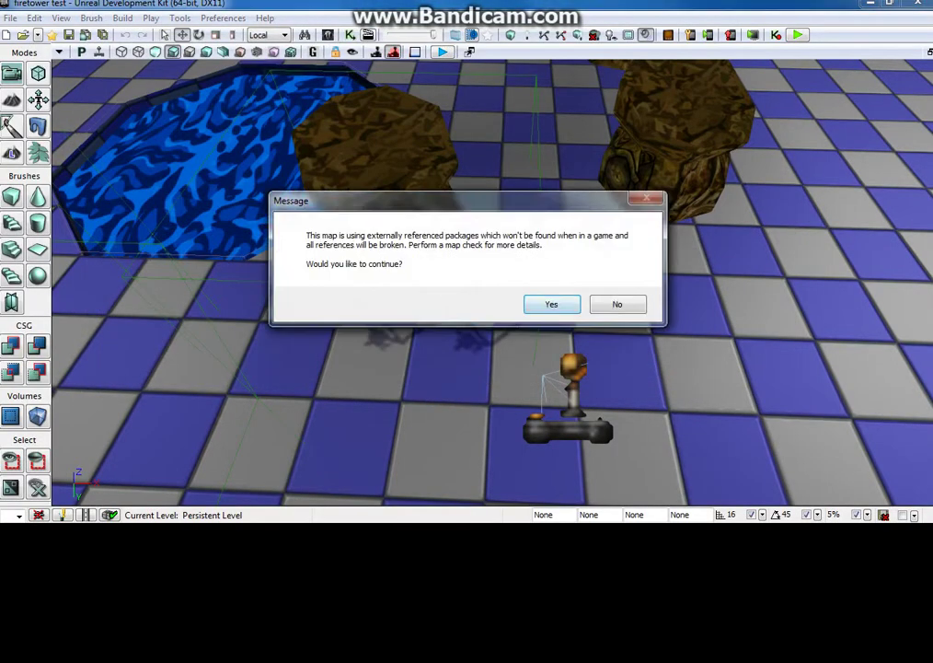
click(550, 302)
- Steer the squirrel across and onto the stumps with WASD and a jump
key(s)
key(w)
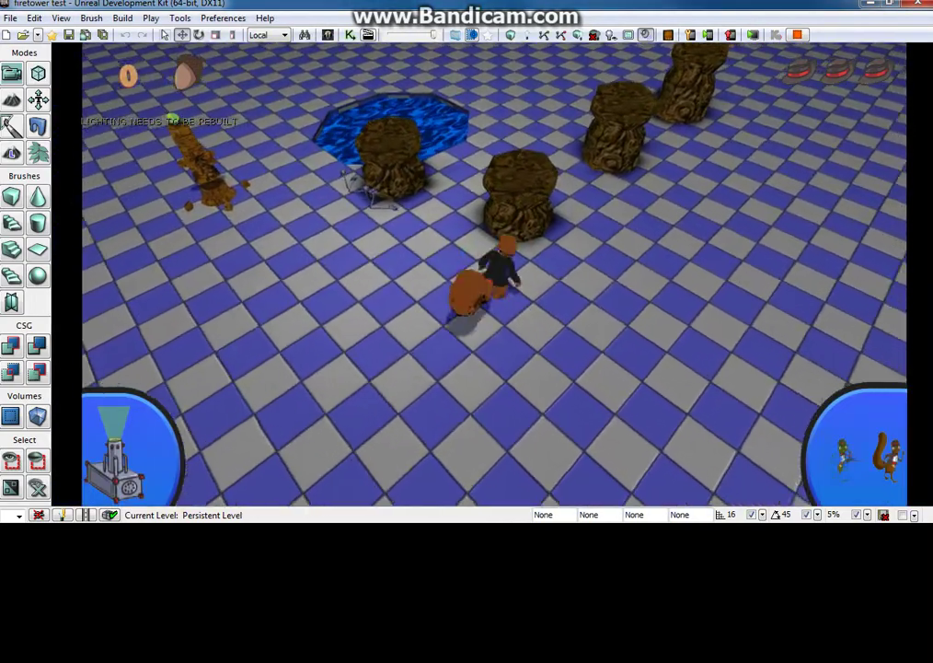
key(w)
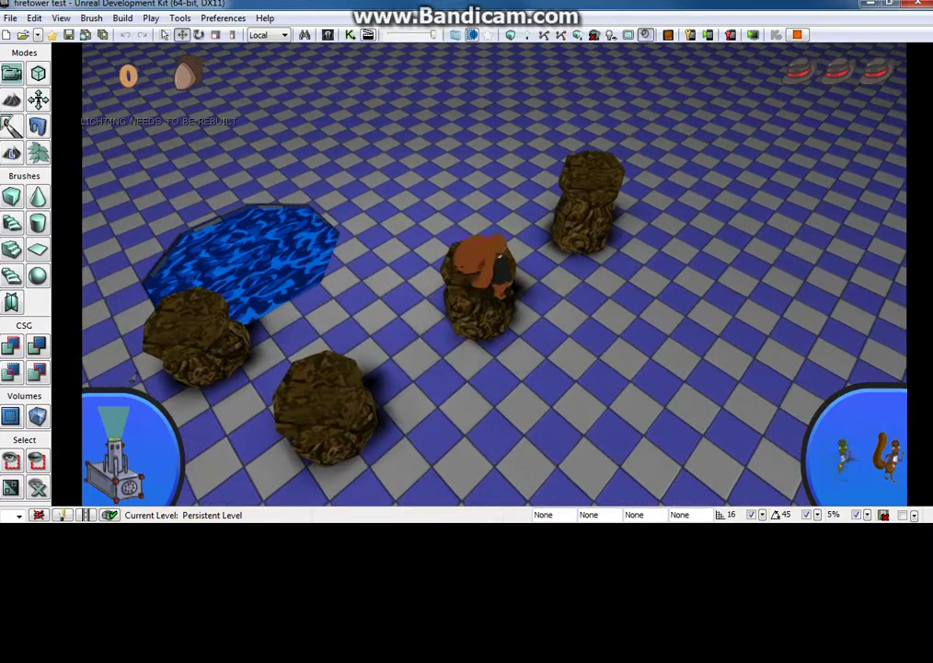
key(d)
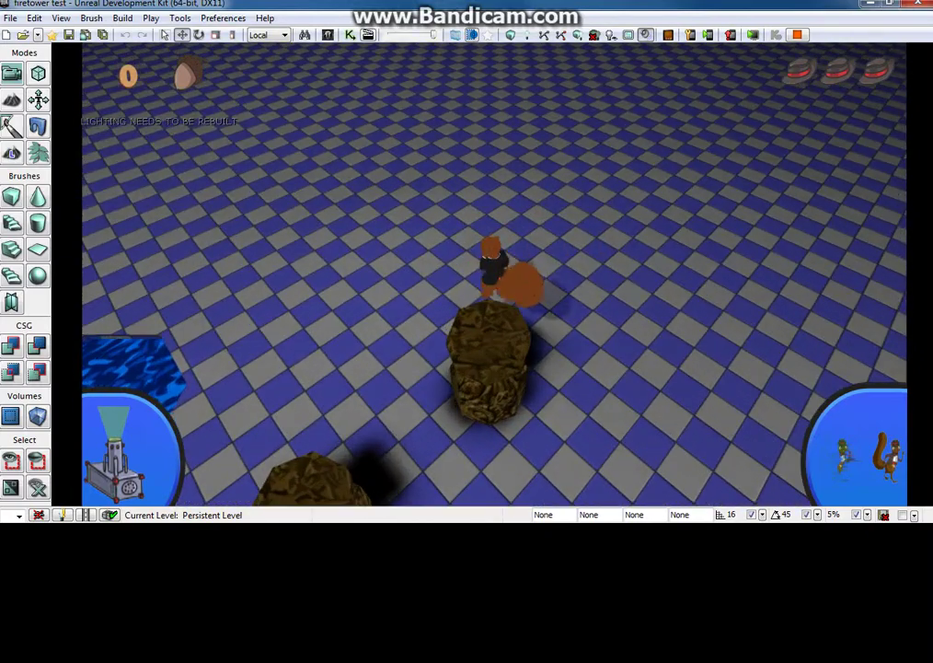
key(space)
key(d)
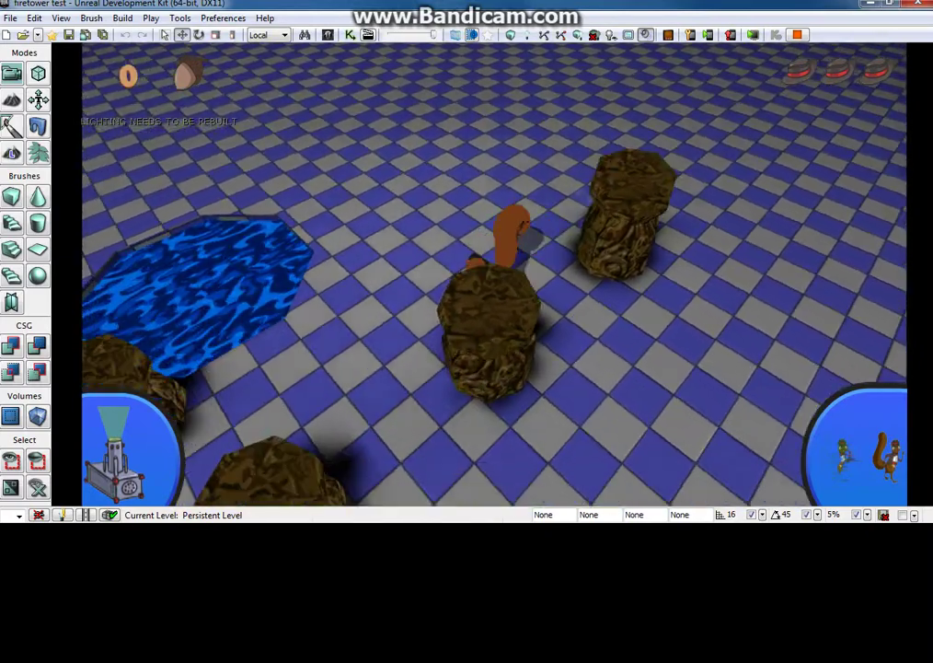
key(d)
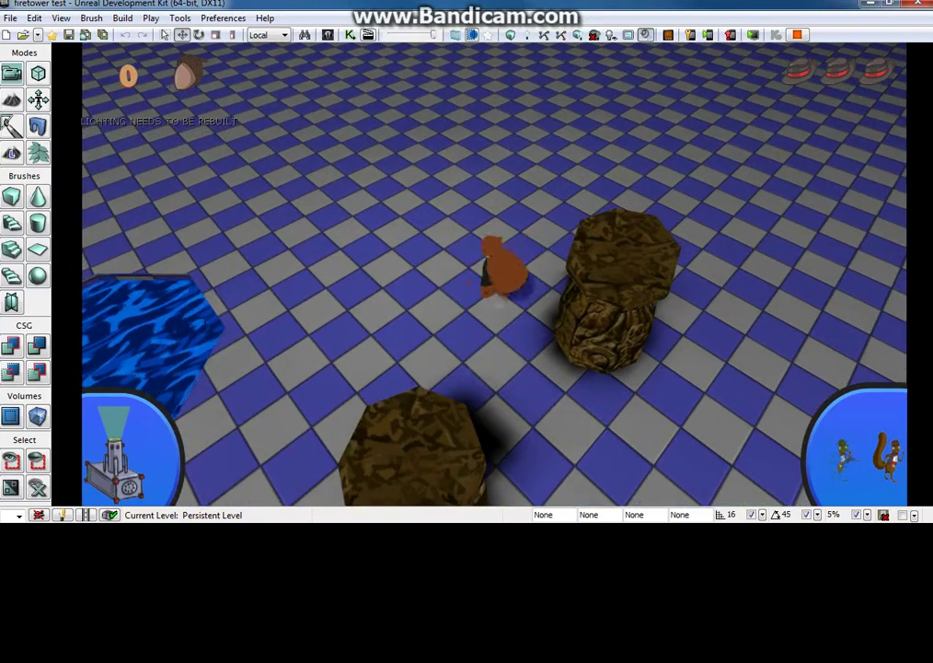
- End the play test and maximize Kismet over the camera nodes
key(Escape)
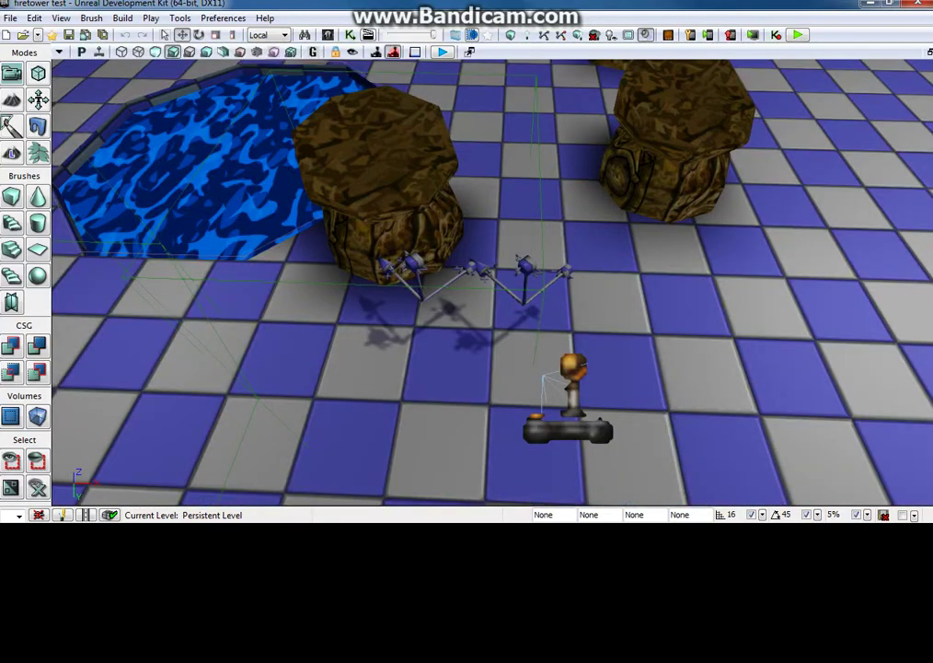
mouse_move(487, 276)
right_down()
mouse_move(432, 304)
mouse_move(481, 273)
right_up()
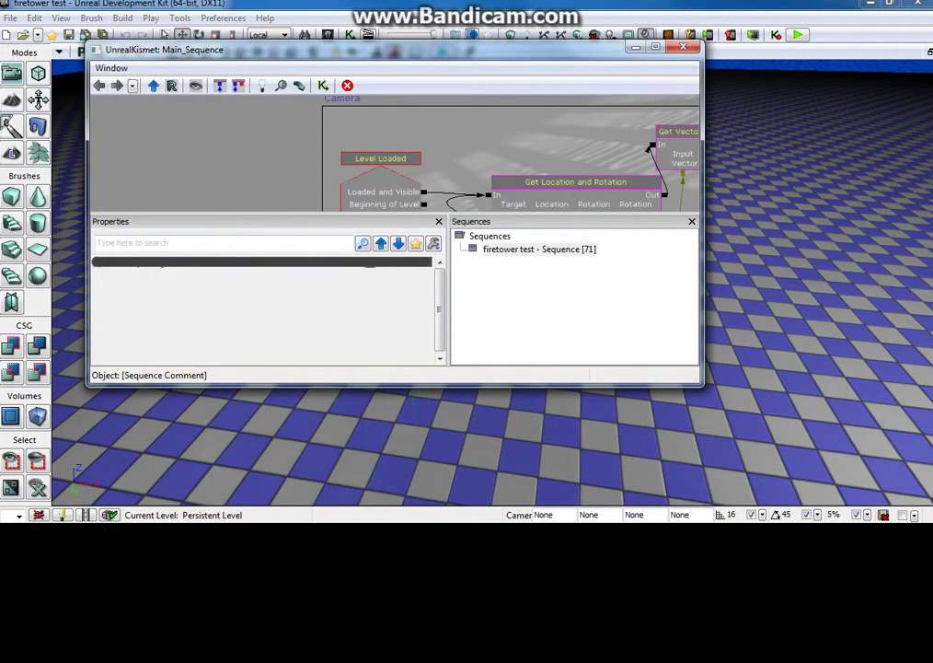
drag(276, 49, 299, 115)
drag(230, 244, 173, 195)
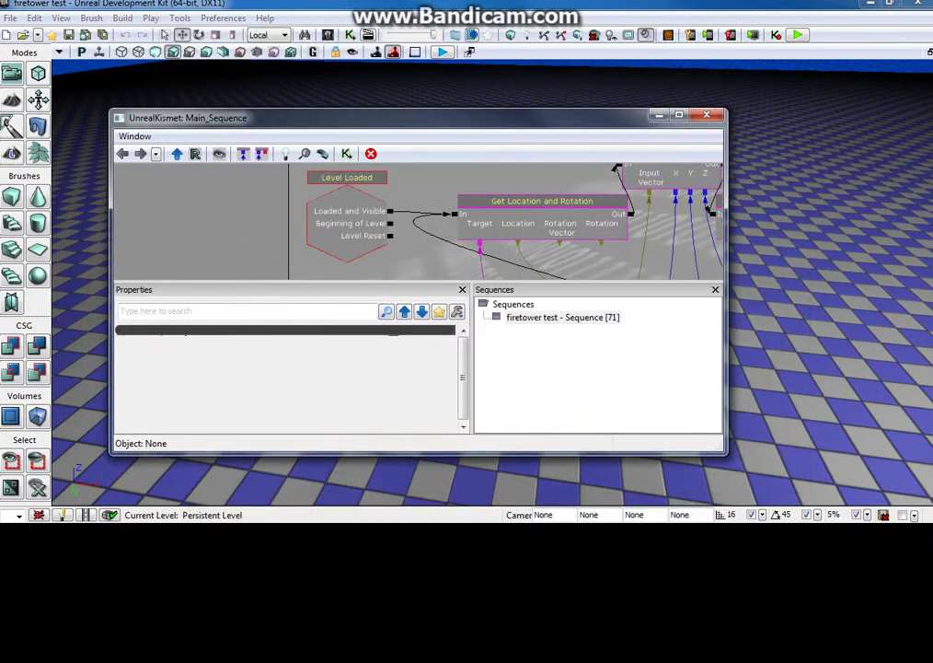
click(679, 121)
drag(552, 230, 490, 221)
scroll(467, 184, down, 5)
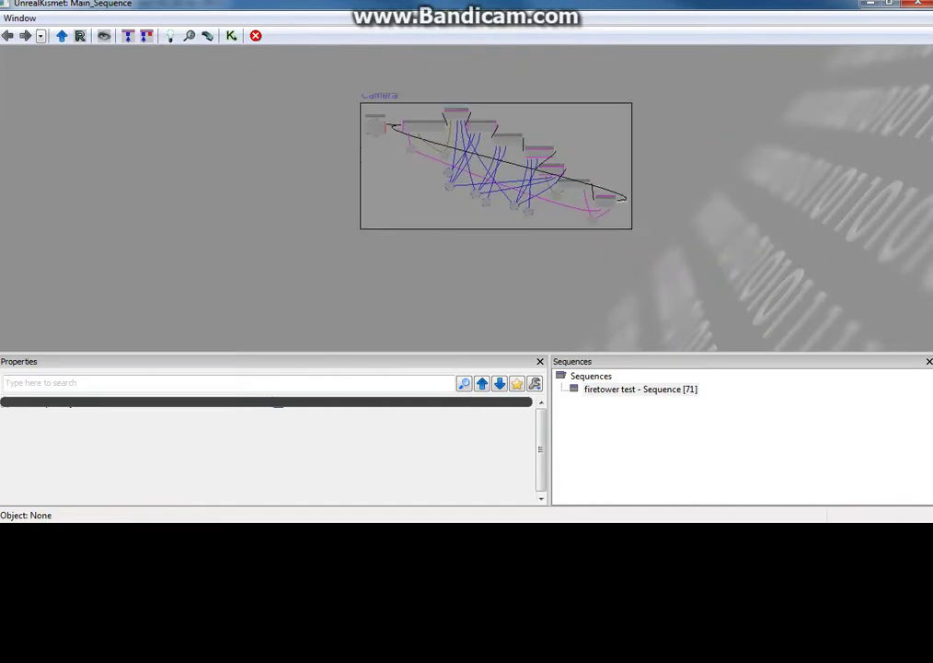
scroll(549, 222, up, 5)
drag(550, 223, 440, 202)
- Inspect the 450, 300 and 0 float variables and the CameraActor variable
click(414, 239)
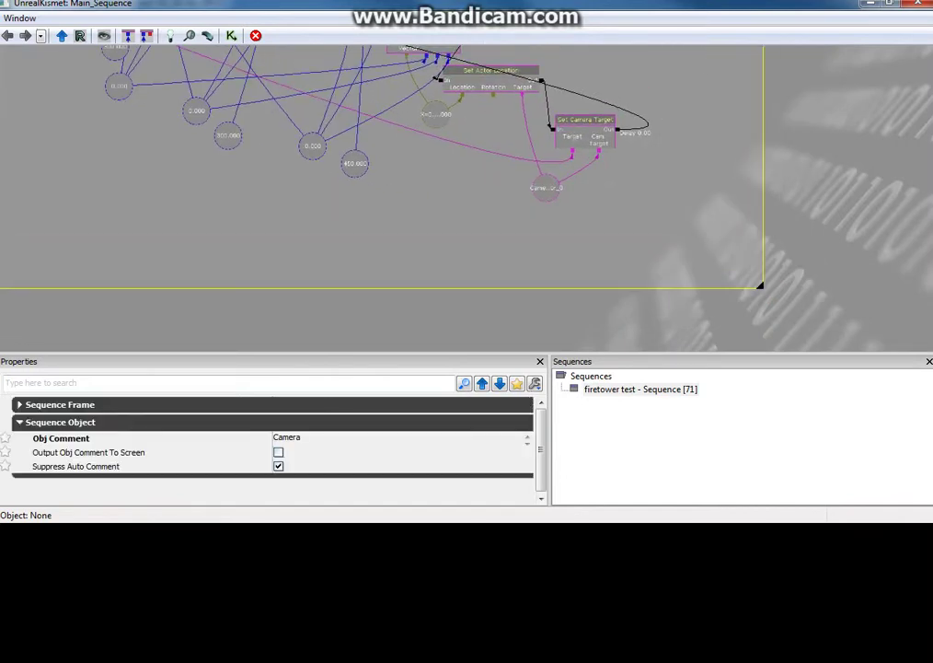
drag(414, 239, 537, 323)
click(480, 252)
click(239, 135)
click(243, 175)
click(671, 276)
- Close Kismet and drop an Axis_Guide static mesh from the Content Browser near the player start
key(super+Down)
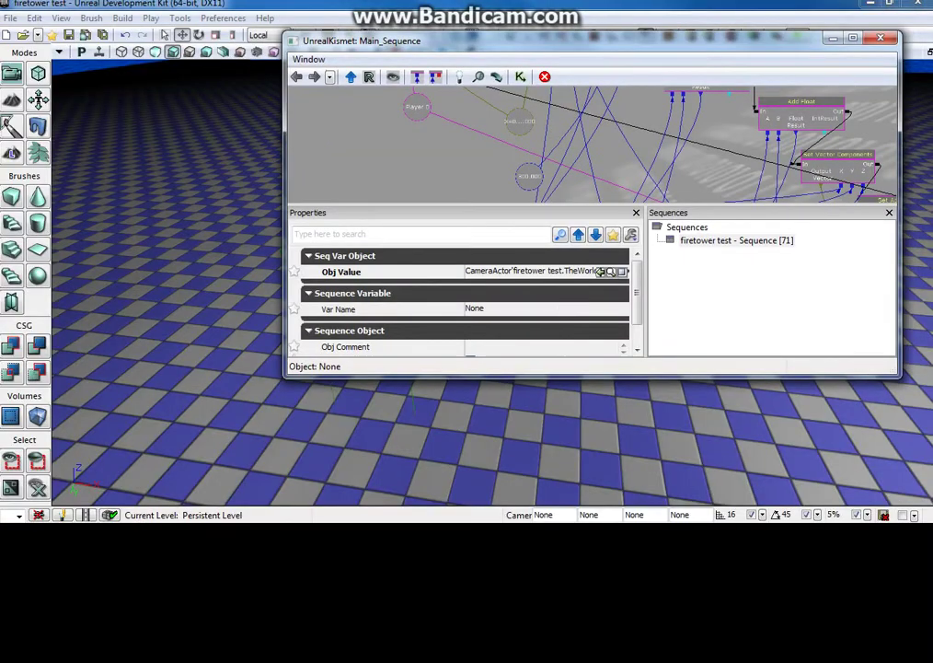
key(alt+F4)
key(ctrl+shift+f)
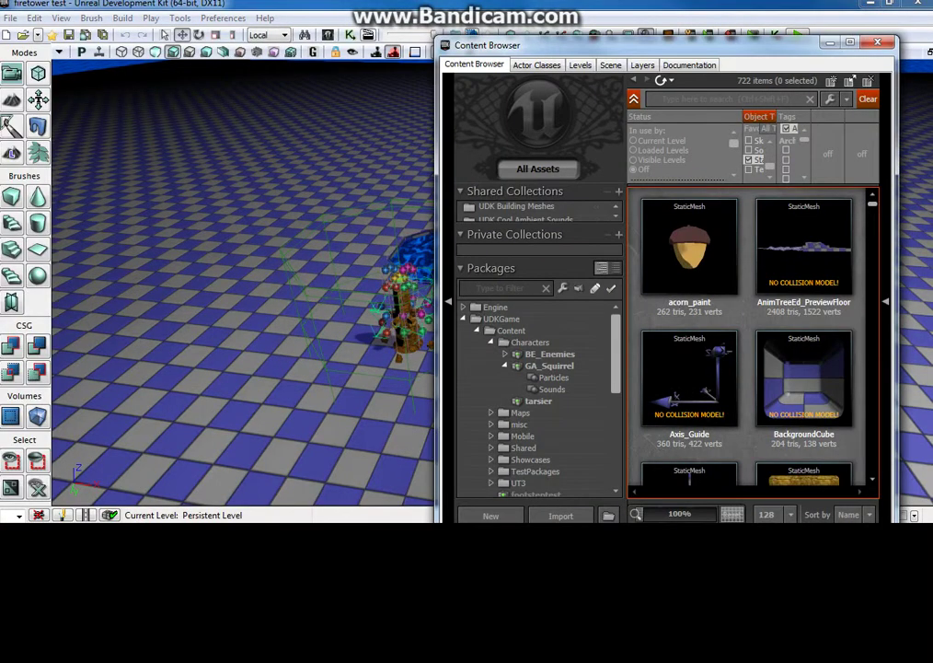
double_click(552, 44)
click(488, 198)
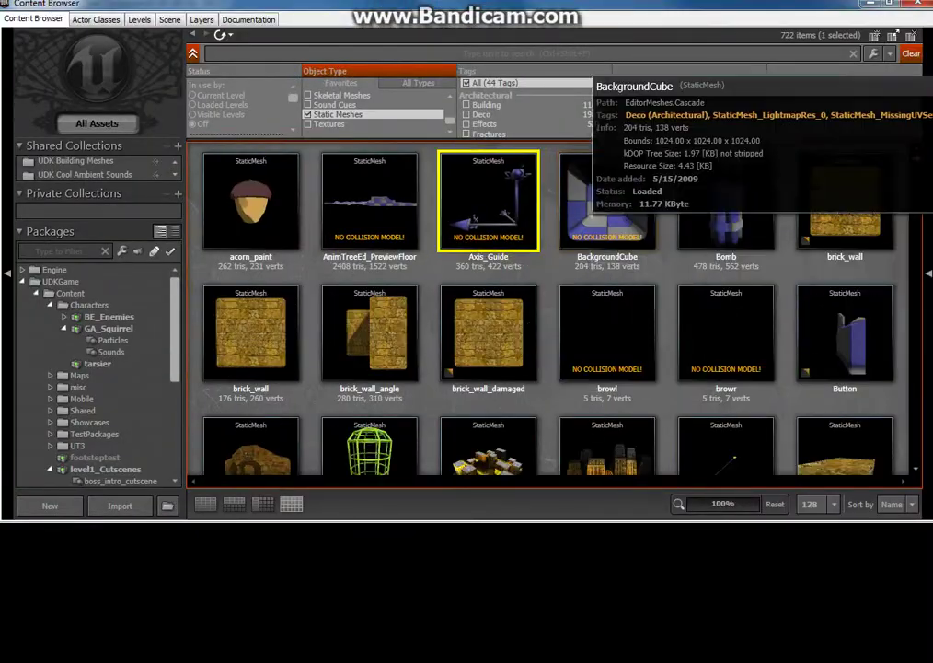
key(super+Down)
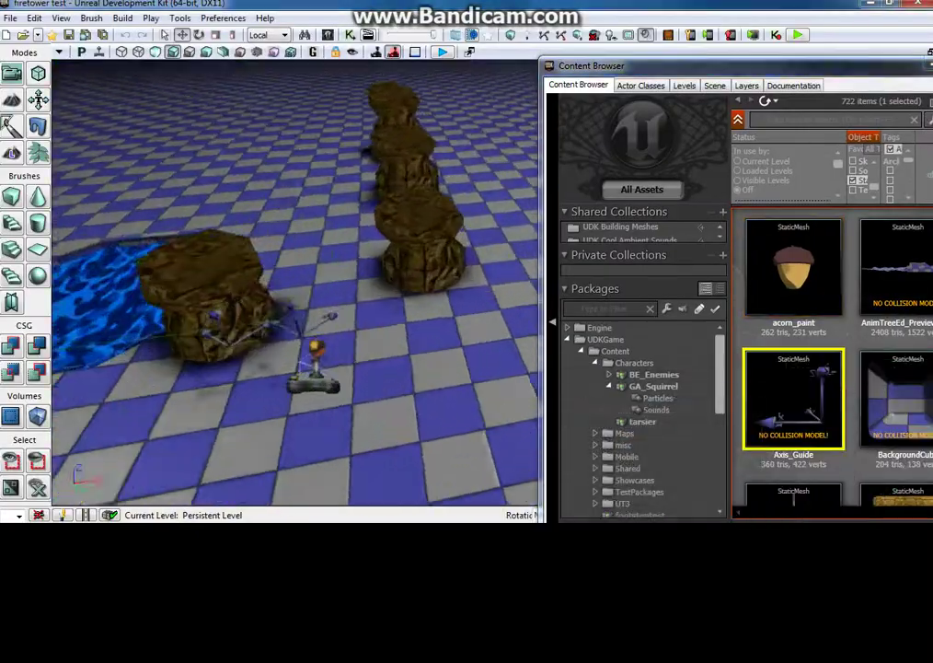
drag(794, 400, 387, 442)
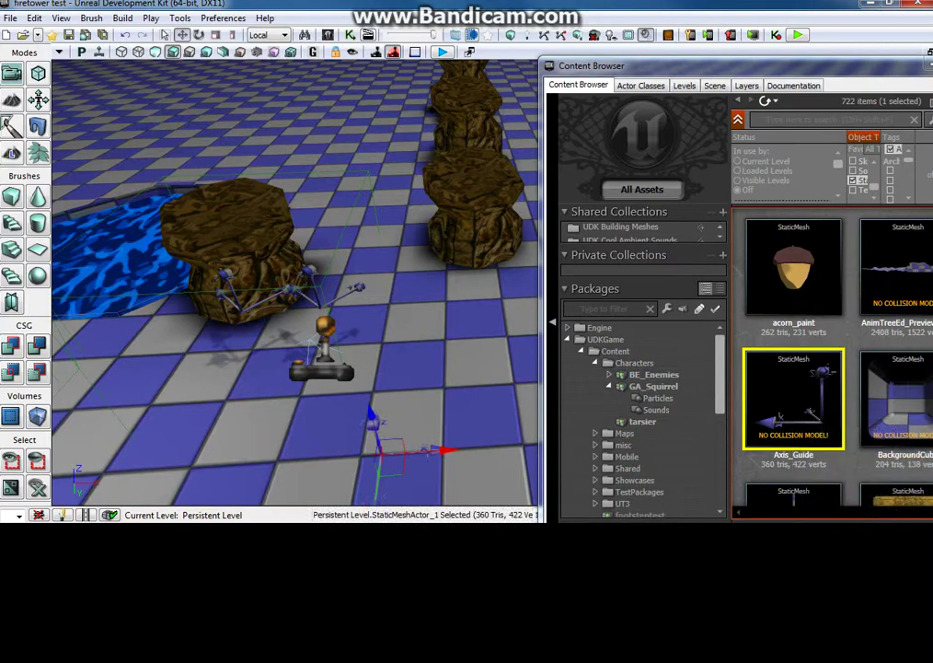
- Slide the Axis_Guide mesh to the right along the X axis
key(super+Down)
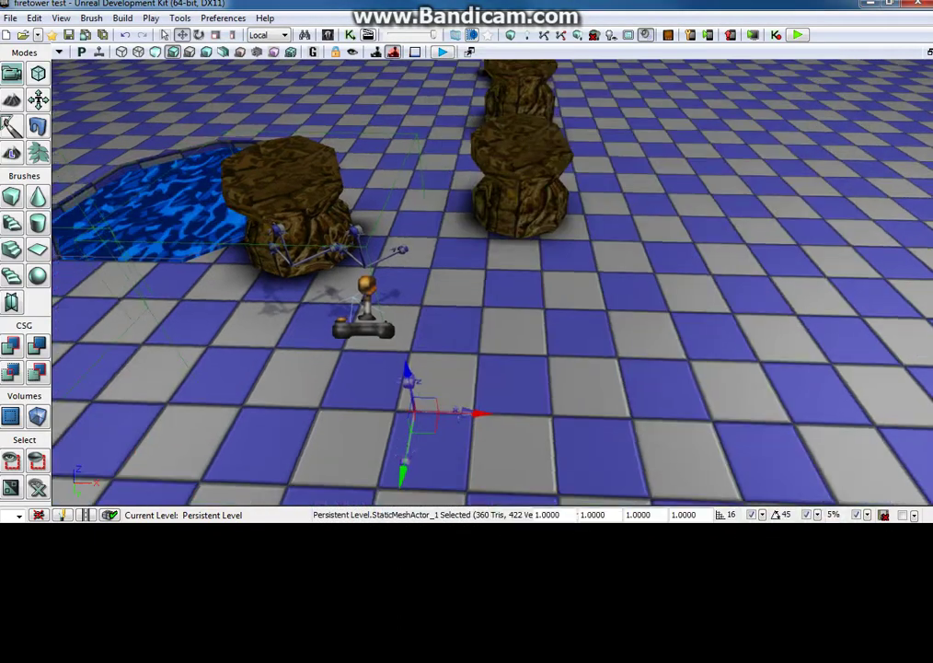
key(Up)
drag(493, 281, 455, 308)
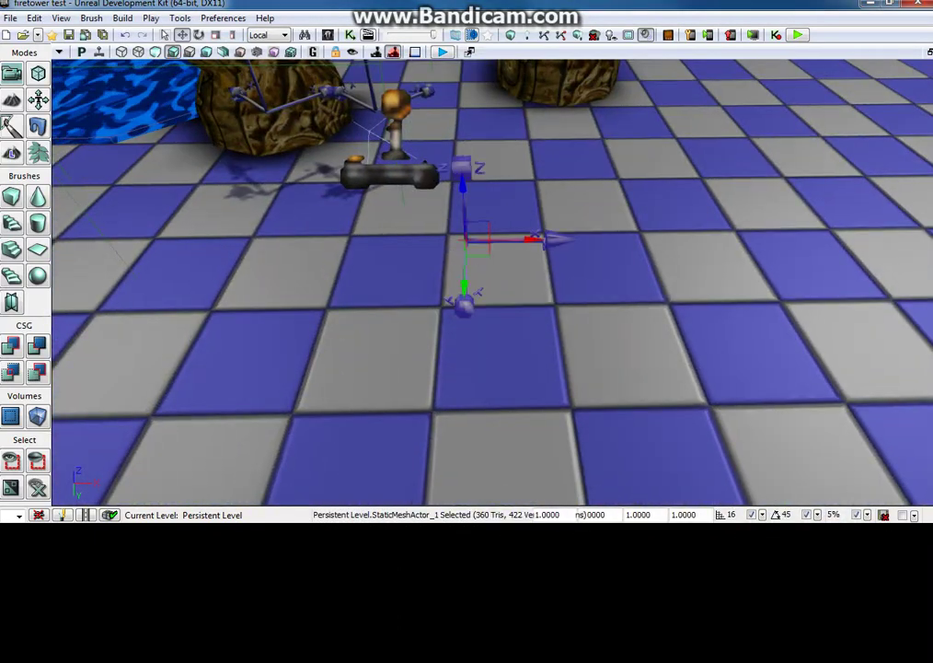
drag(530, 239, 710, 238)
click(350, 34)
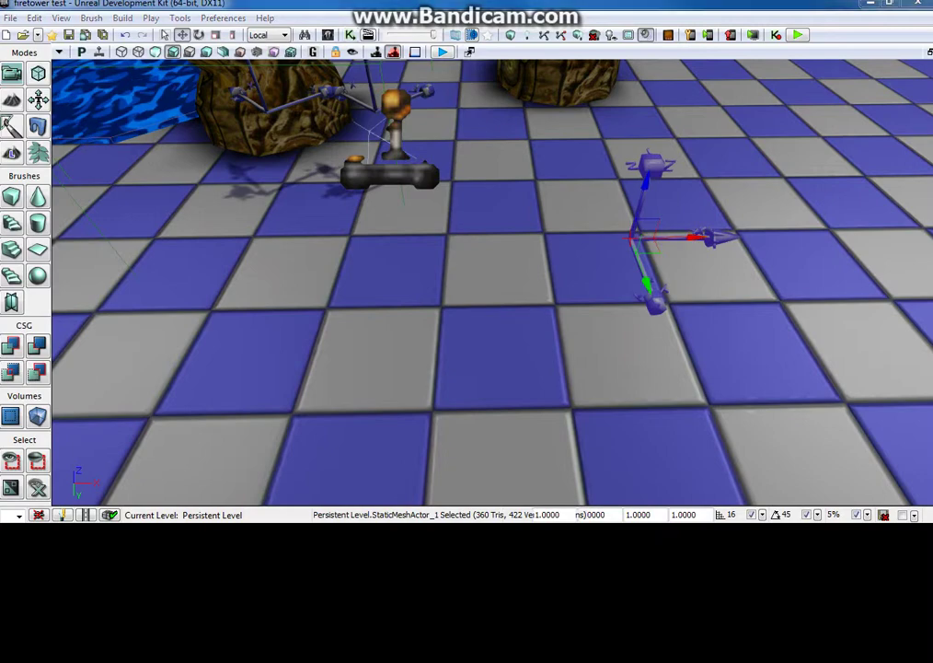
- Move the CameraActor variable aside and add a New Object Var for StaticMeshActor_1
drag(414, 41, 387, 0)
scroll(747, 256, up, 3)
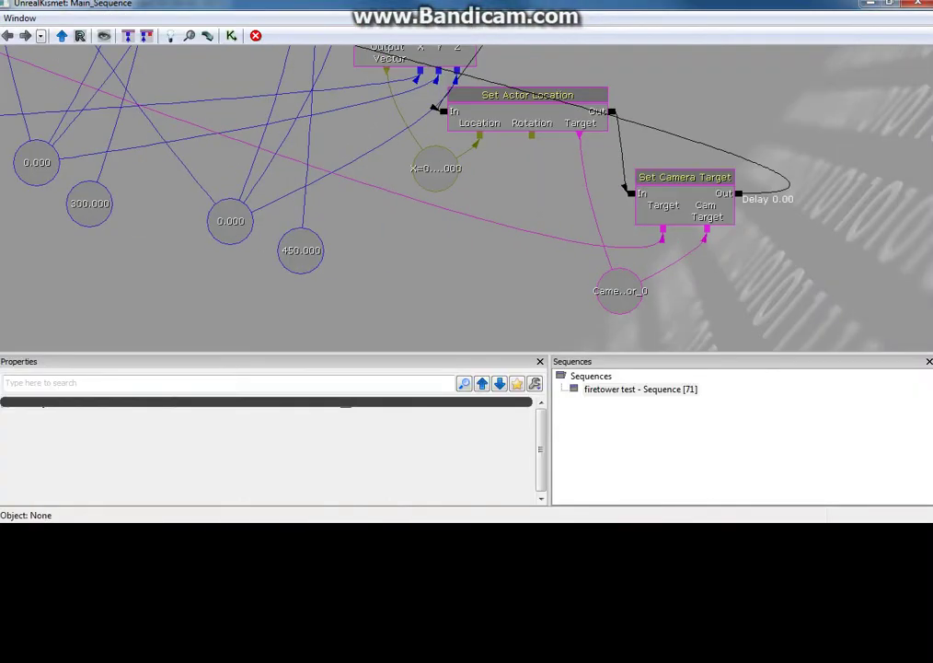
click(620, 291)
drag(620, 291, 693, 296)
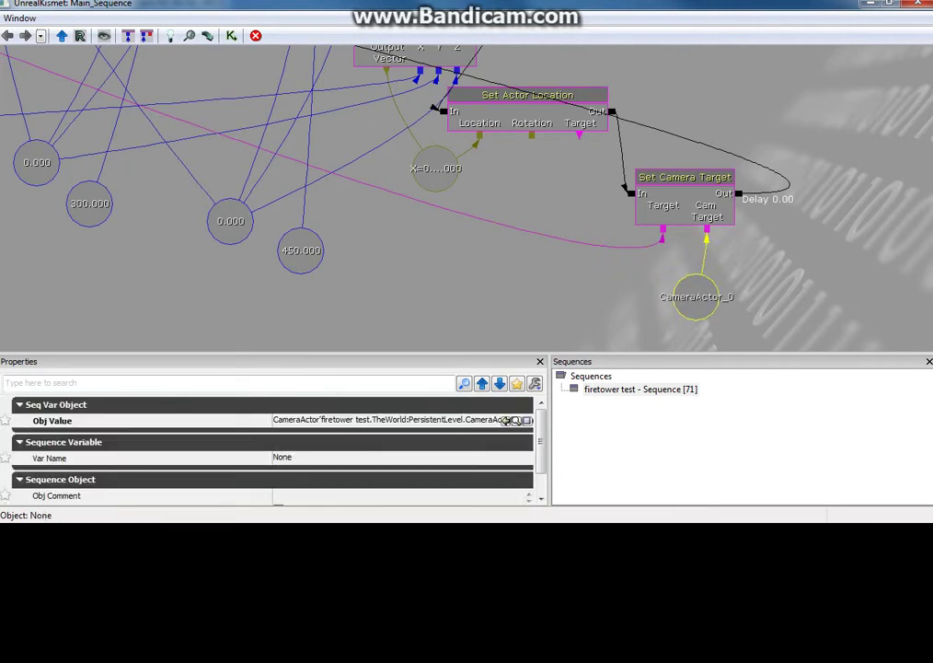
right_click(512, 249)
click(614, 381)
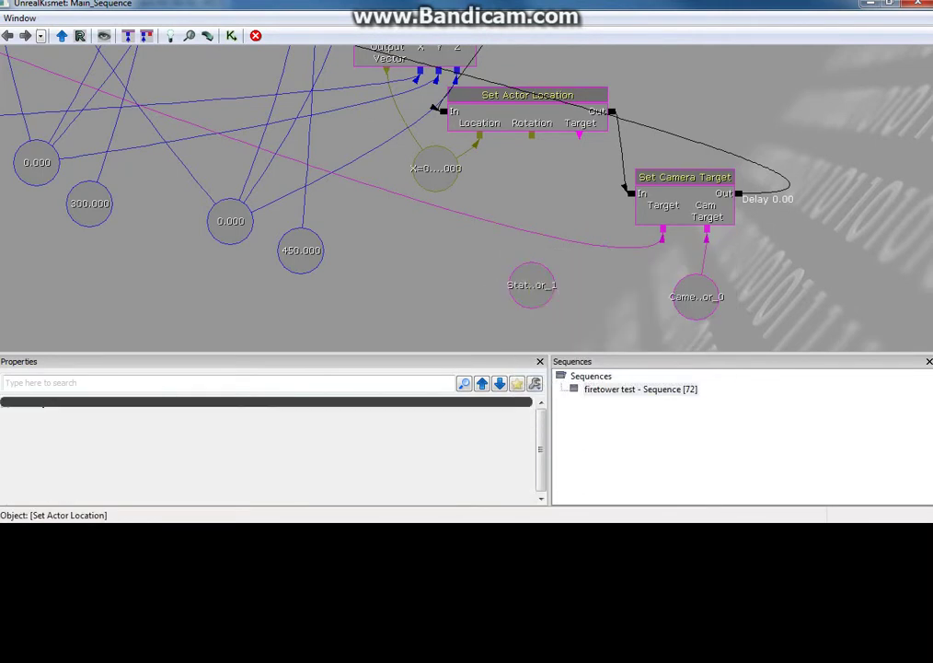
- Convert the Axis_Guide StaticMeshActor to a mover (InterpActor)
click(890, 3)
drag(276, 64, 33, 45)
right_click(745, 295)
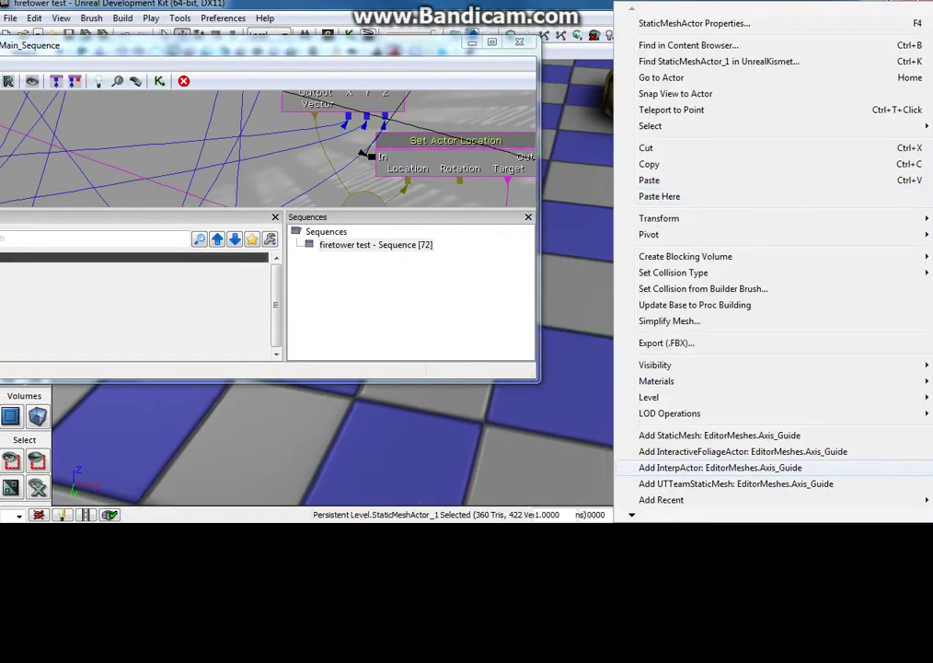
scroll(783, 276, down, 3)
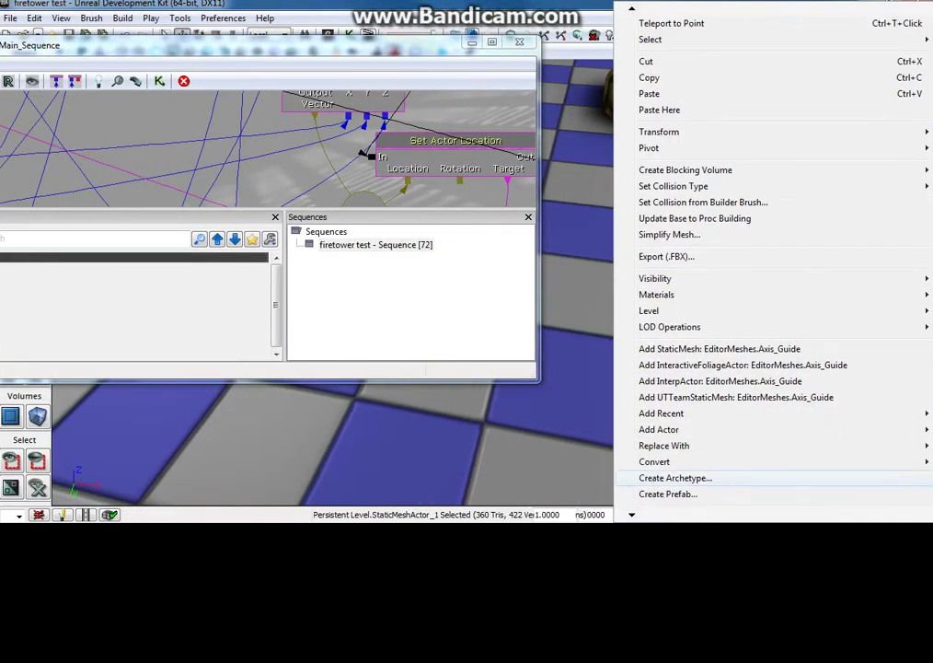
mouse_move(654, 461)
click(417, 397)
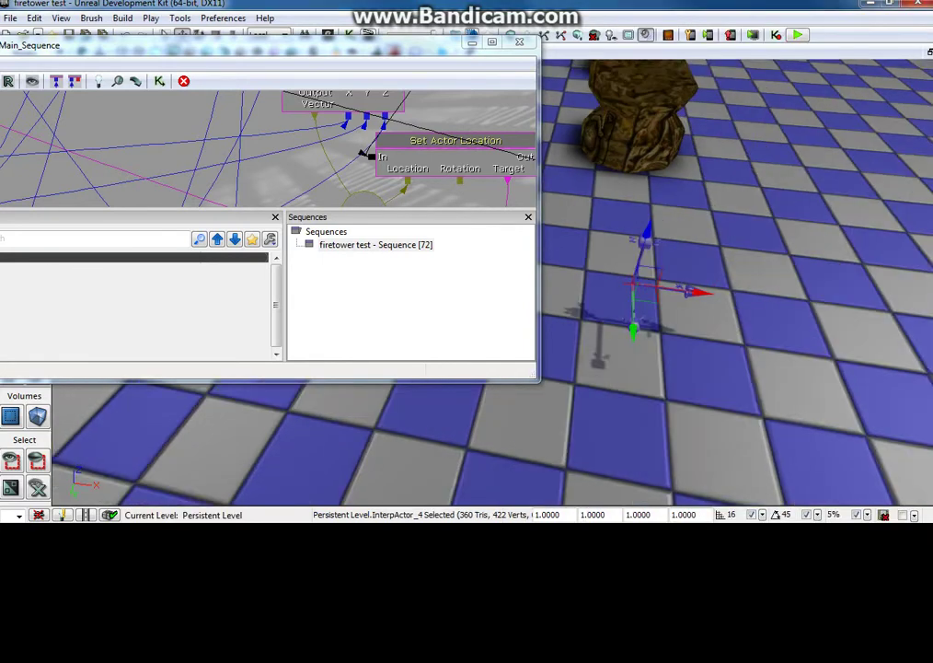
- Nudge the CameraActor_0 node beside InterpActor_4 in Kismet
drag(362, 154, 274, 99)
click(402, 173)
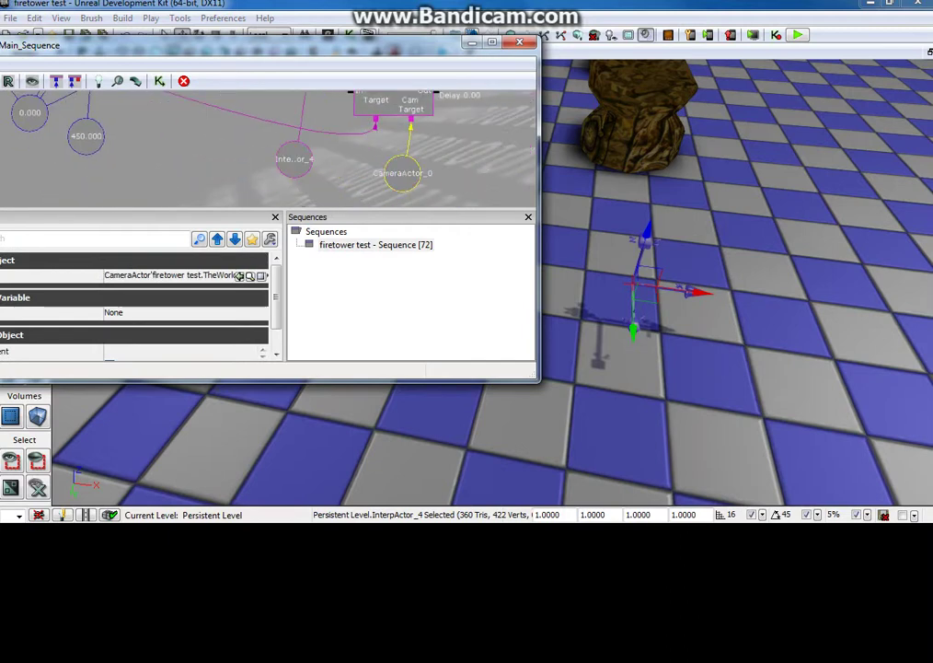
ctrl+drag(402, 173, 412, 173)
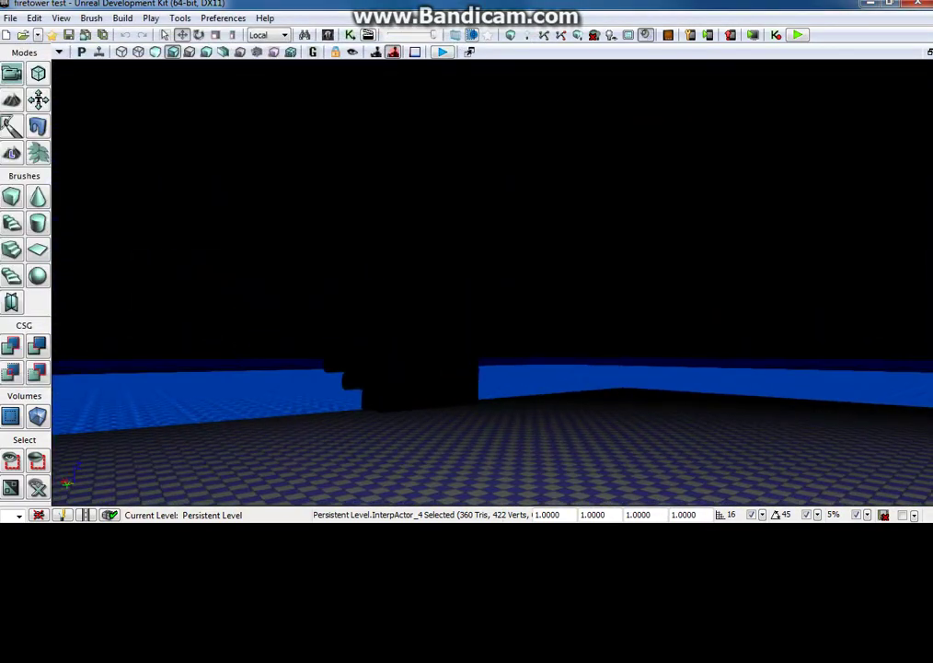
- Set the CameraActor's Draw Scale to 1
key(F4)
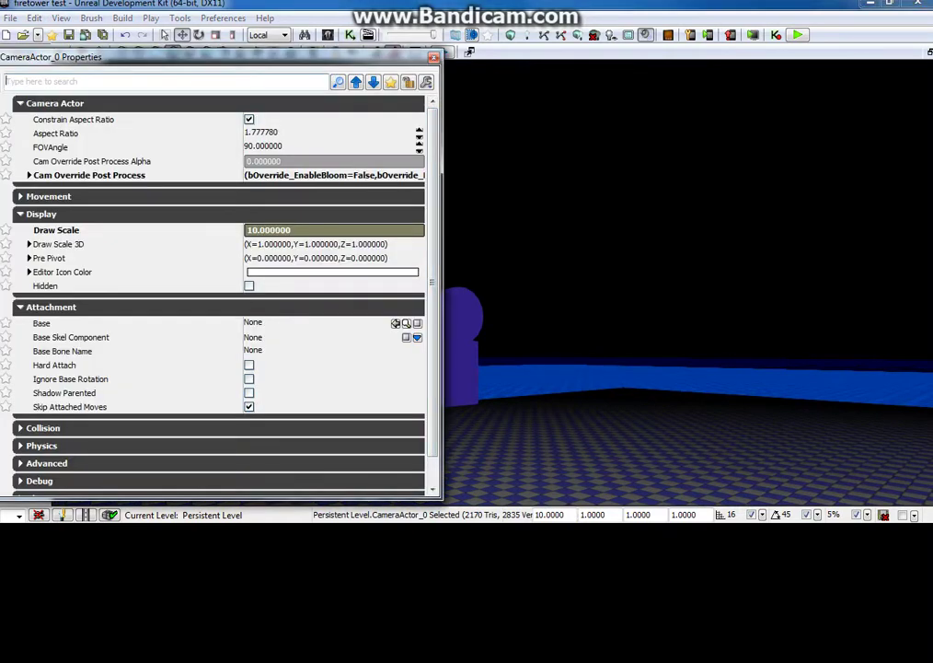
click(276, 229)
text(1)
key(Return)
key(F4)
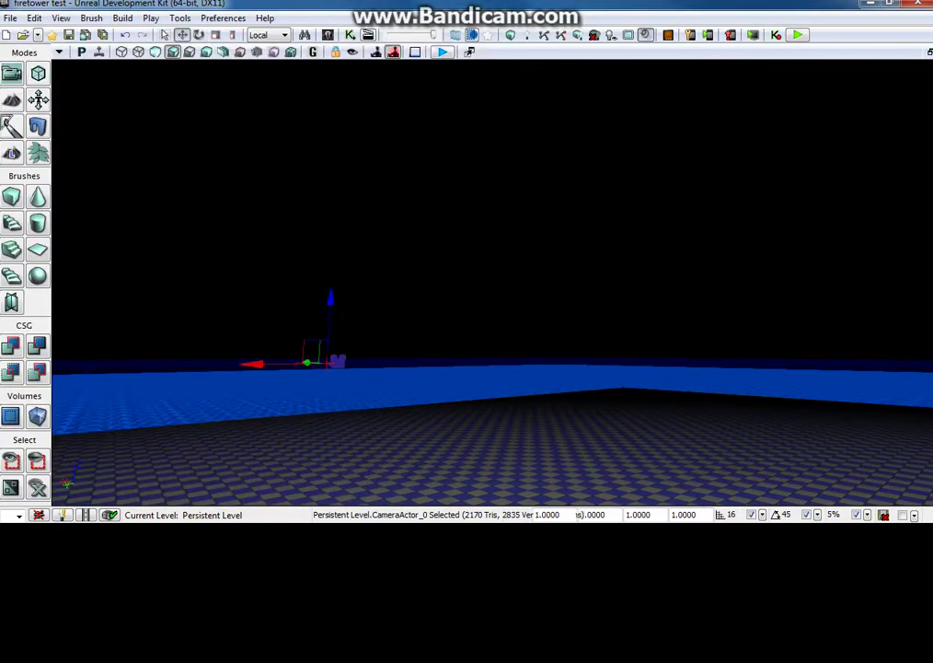
- In Top view, move the camera actor beside the InterpActor focus point
key(alt+k)
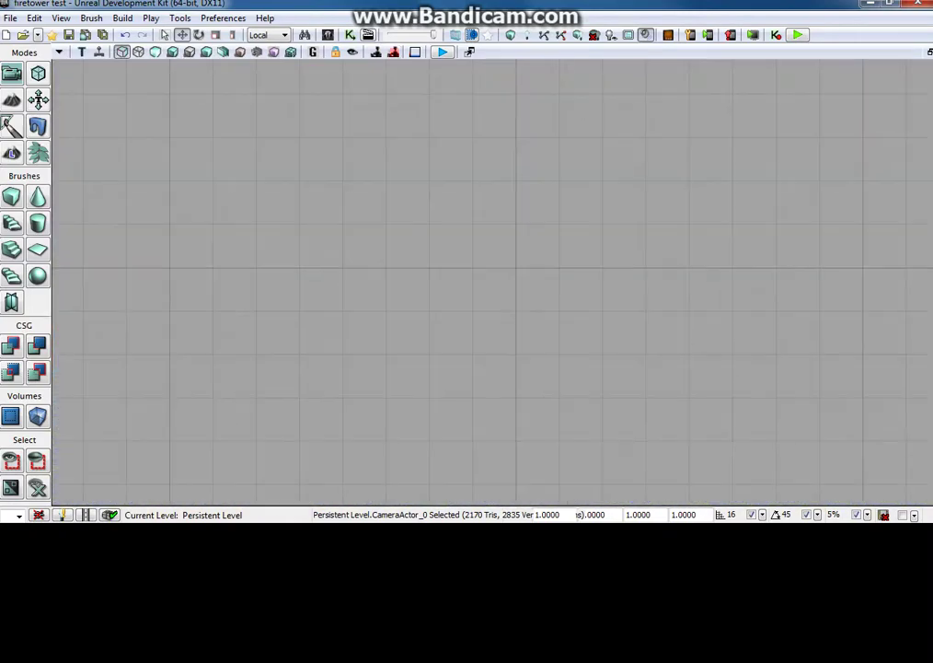
drag(396, 387, 639, 204)
scroll(488, 276, down, 3)
drag(607, 258, 498, 328)
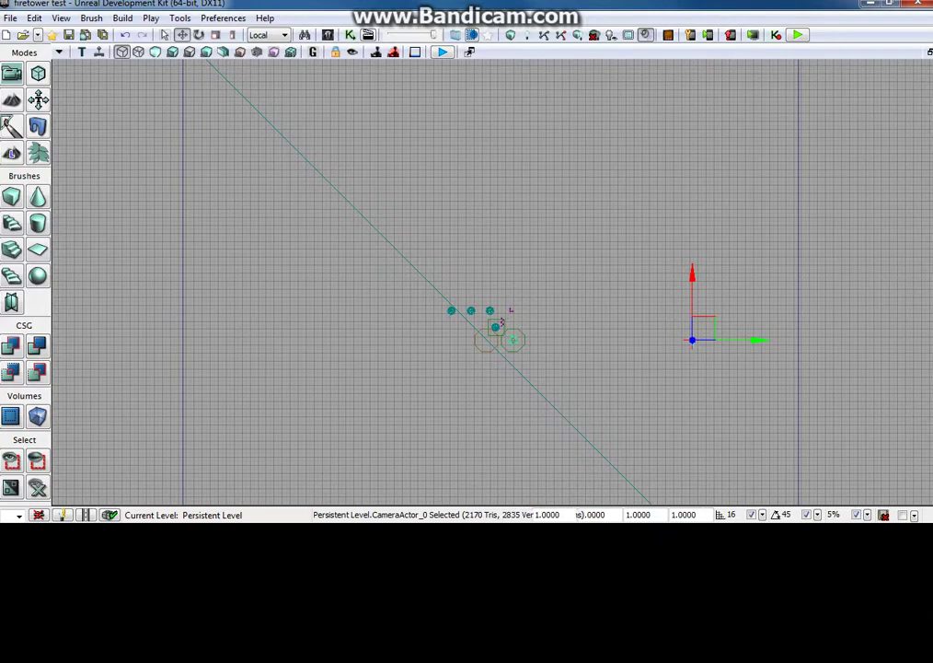
drag(690, 333, 518, 306)
scroll(521, 296, up, 5)
scroll(370, 403, up, 5)
drag(526, 292, 396, 392)
scroll(396, 391, up, 4)
scroll(395, 368, up, 3)
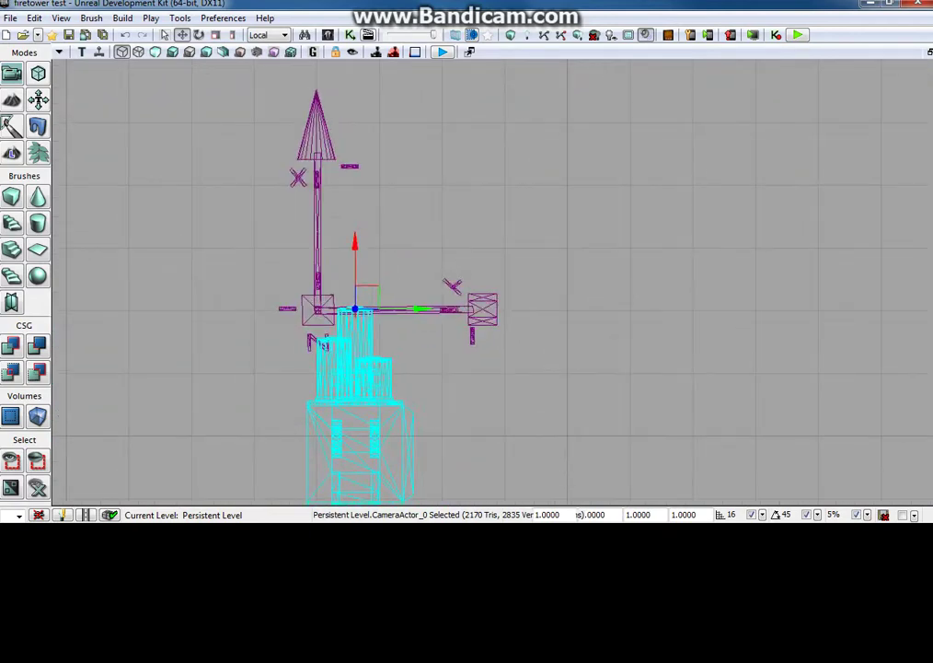
- Lock the lit view to InterpActor_4 and check the camera's placement beside it
click(355, 349)
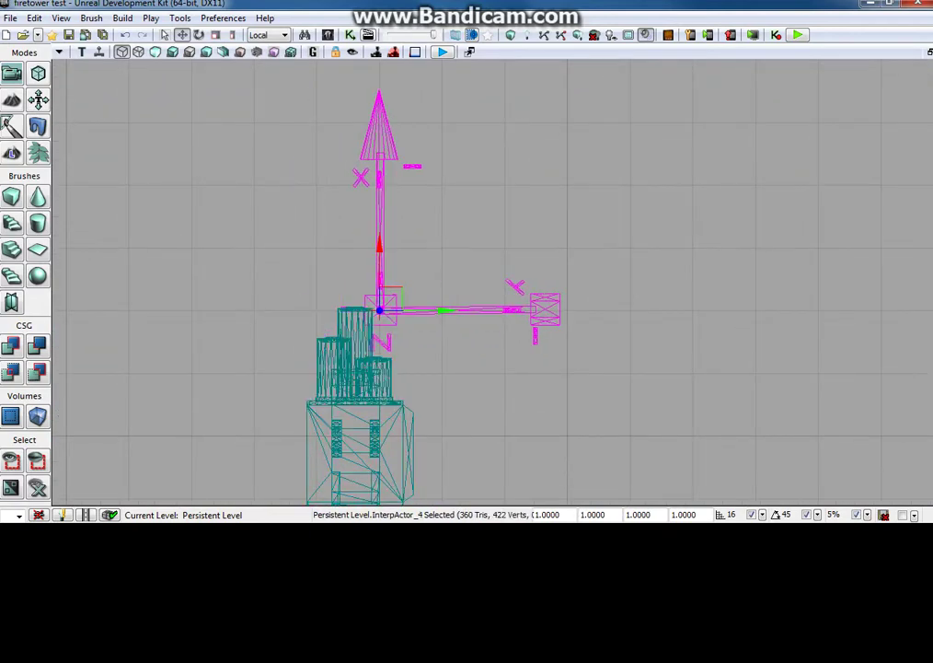
click(393, 52)
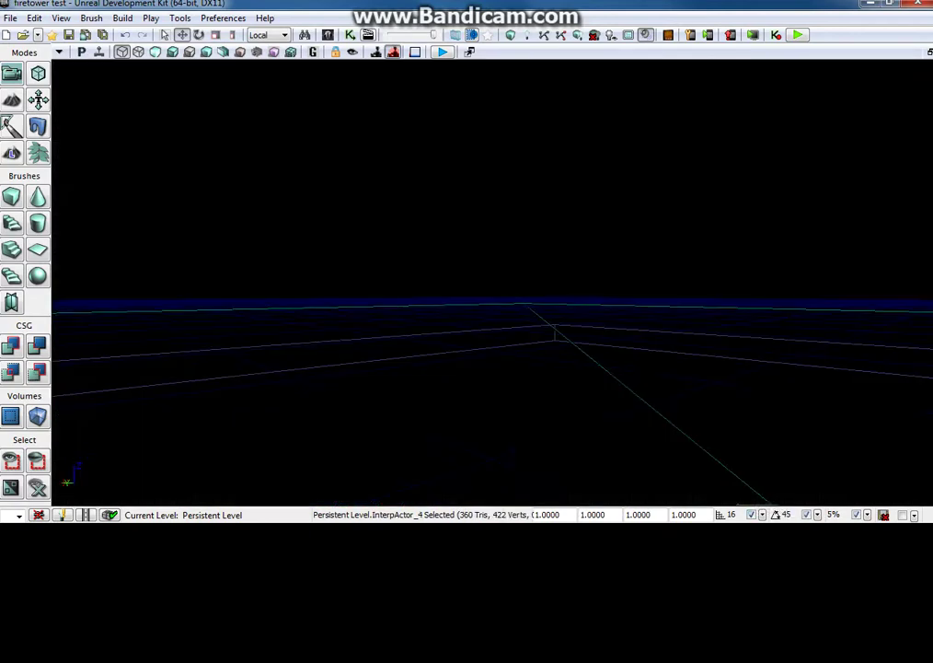
key(alt+4)
key(Down)
key(Down)
key(Down)
key(Down)
key(Down)
key(Down)
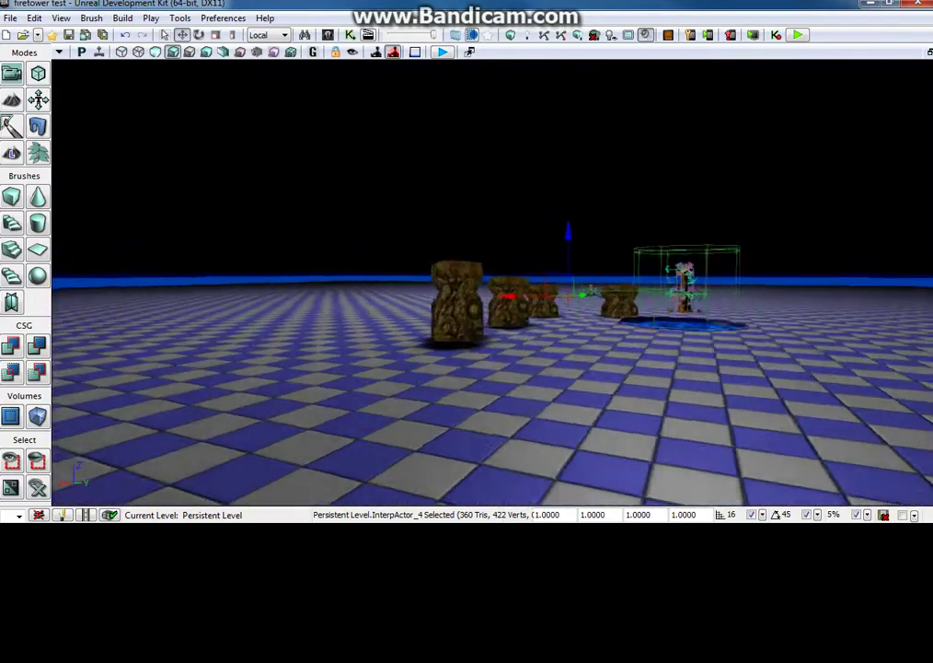
click(485, 329)
key(Up)
key(Up)
key(Up)
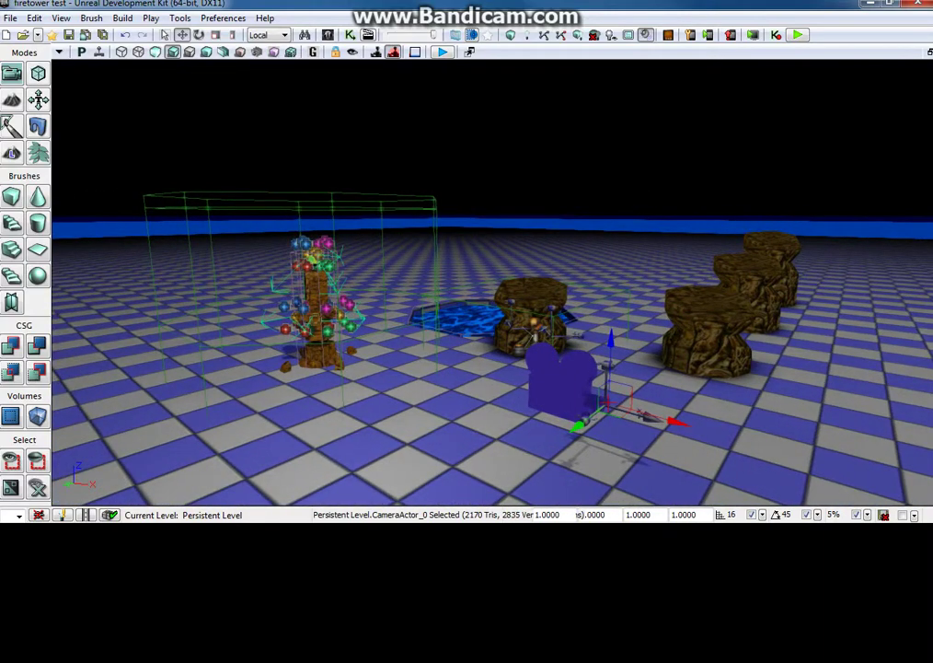
key(Escape)
key(ctrl+k)
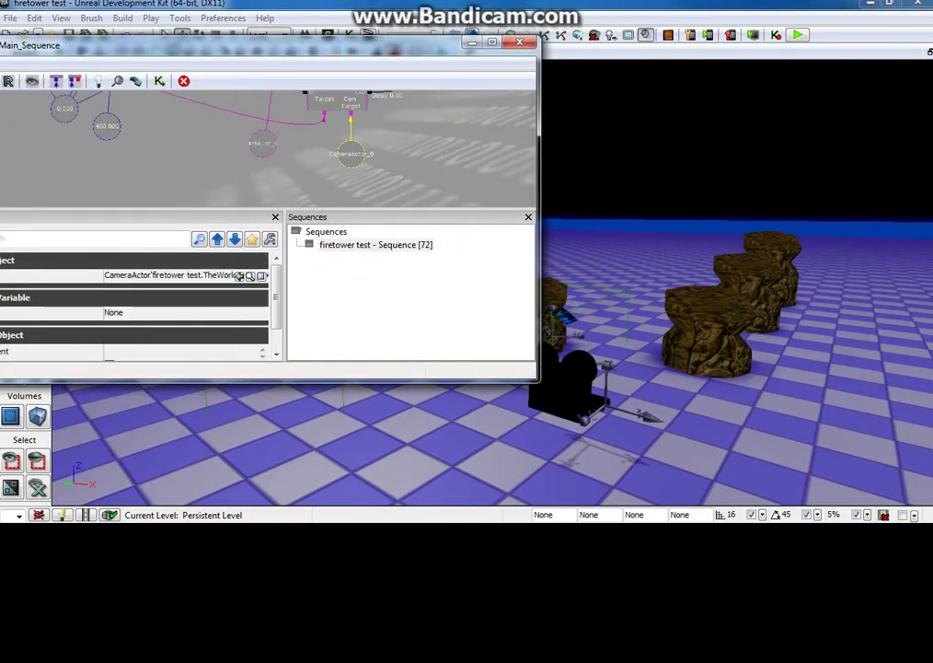
- Add a Level Loaded event linked to a new Attach to Actor action
double_click(390, 41)
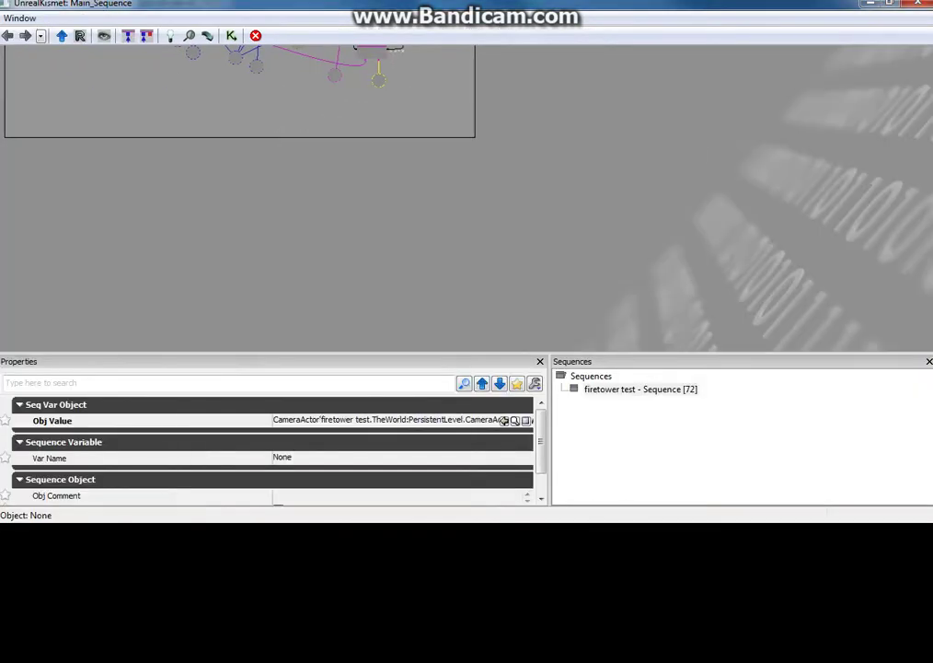
right_click(524, 144)
mouse_move(580, 216)
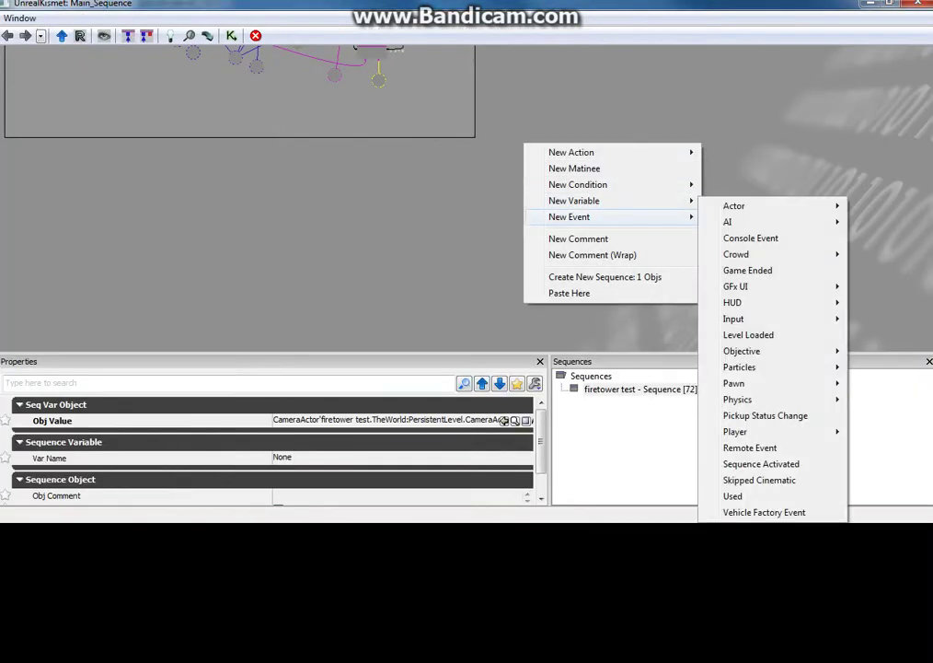
click(748, 335)
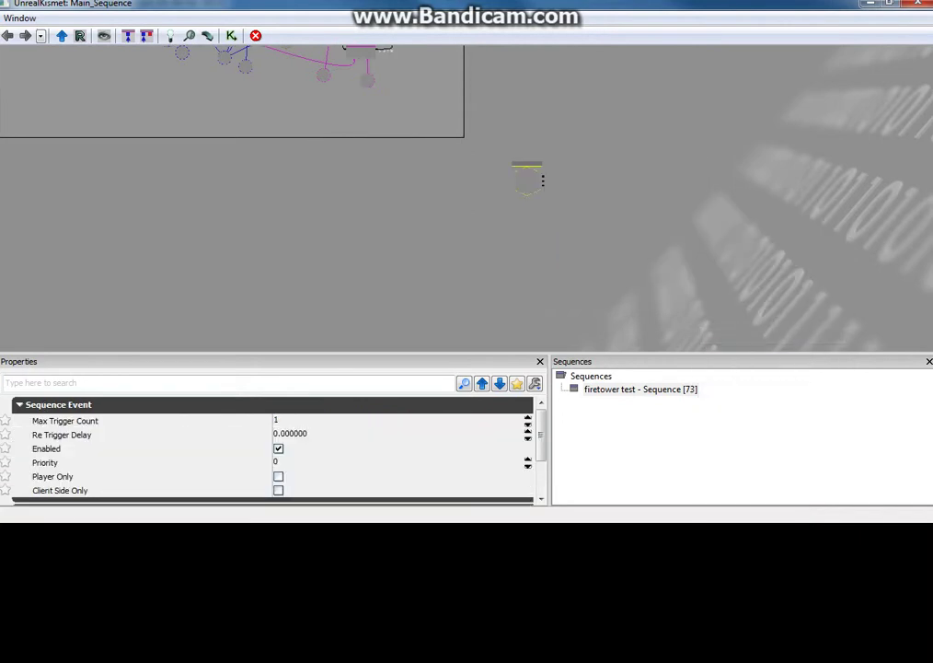
scroll(497, 184, up, 4)
right_click(426, 173)
mouse_move(474, 180)
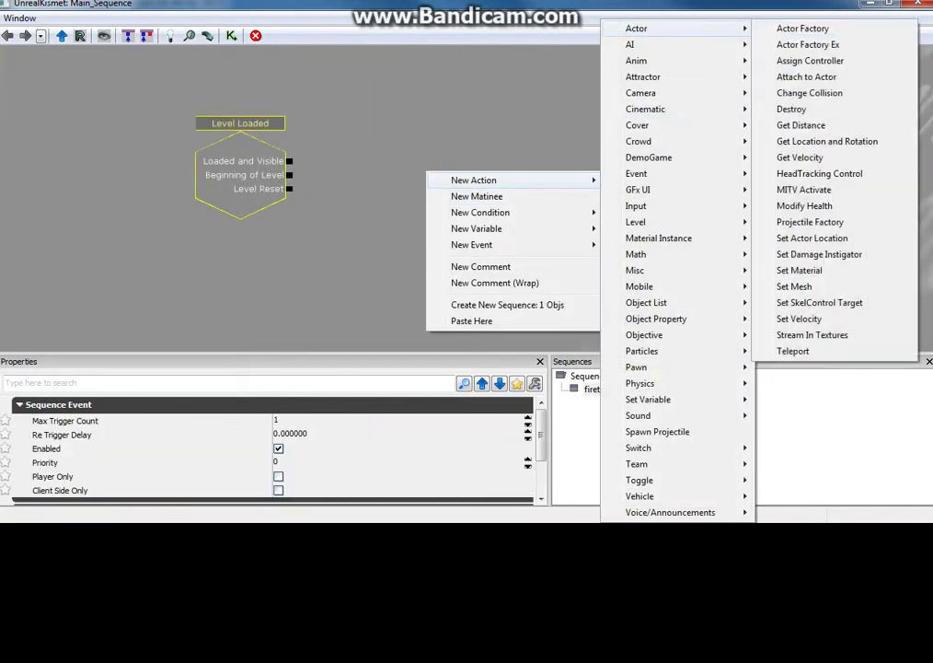
click(806, 76)
drag(480, 192, 494, 113)
drag(289, 160, 364, 131)
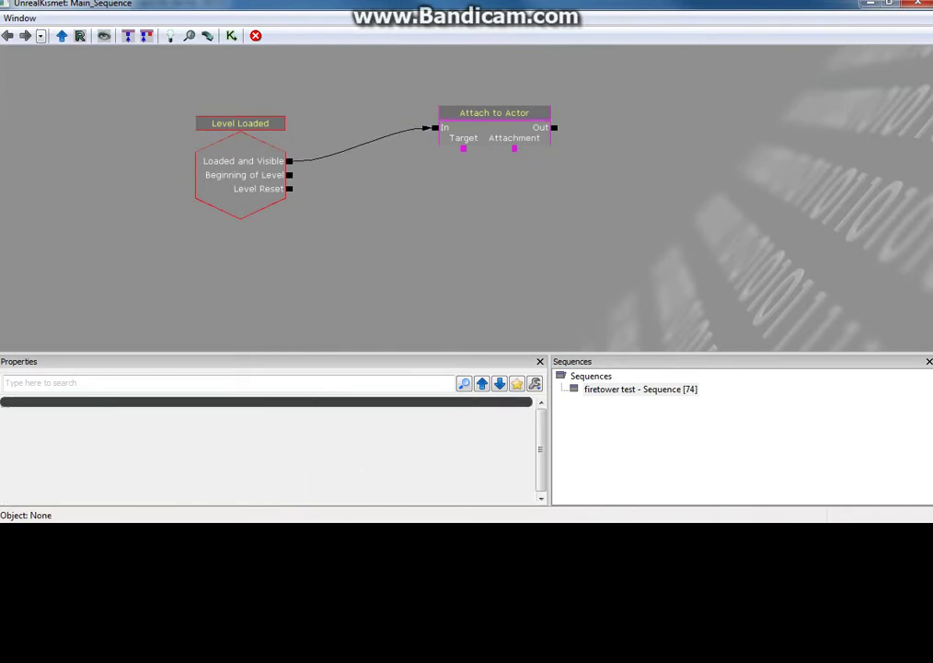
- Add an InterpActor_4 object variable to Attach to Actor's inputs
click(889, 3)
drag(524, 79, 546, 77)
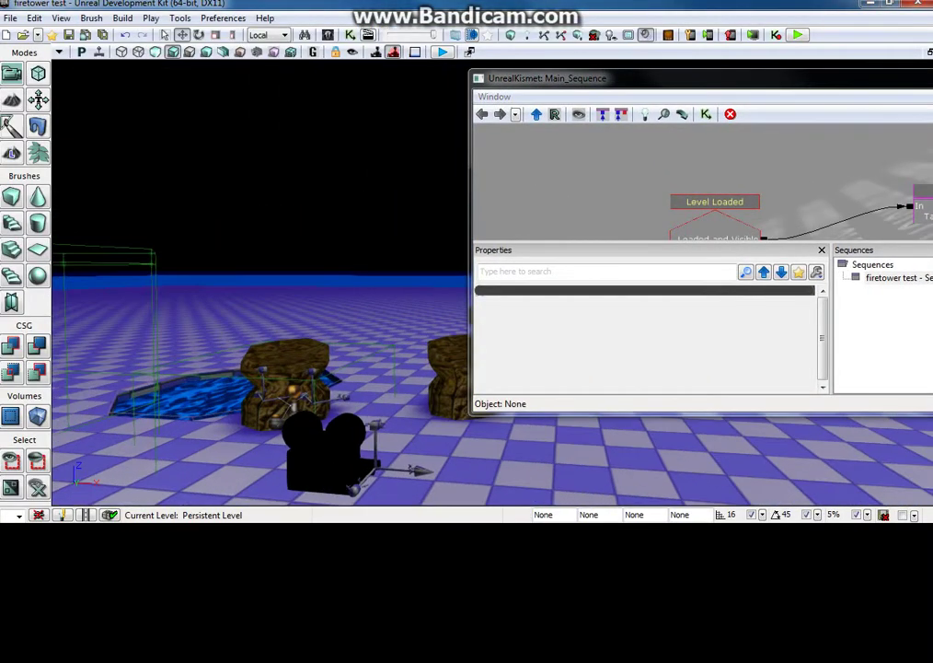
click(340, 460)
drag(900, 225, 695, 136)
right_click(694, 136)
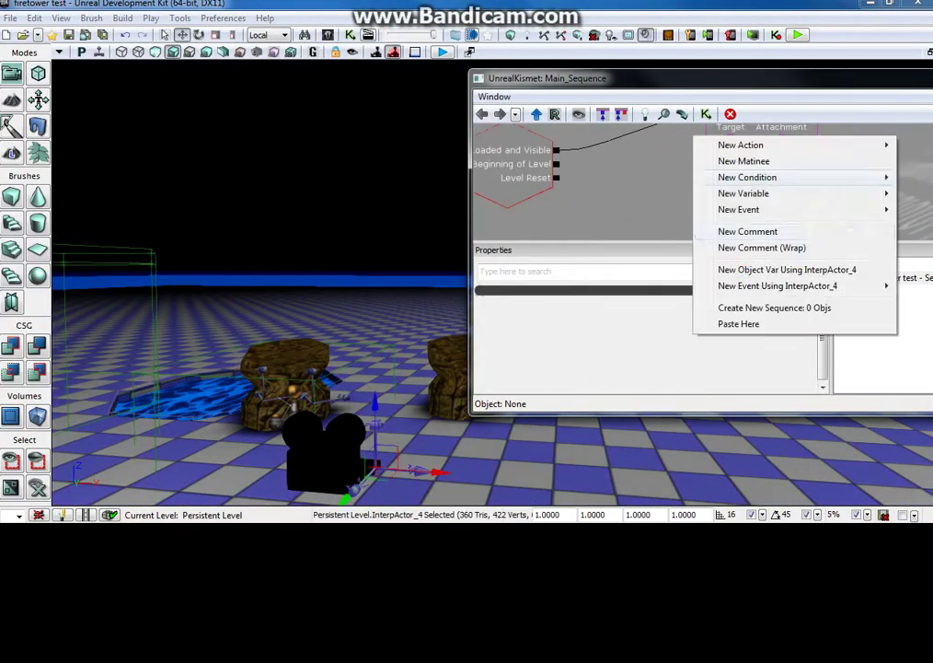
click(787, 270)
click(635, 211)
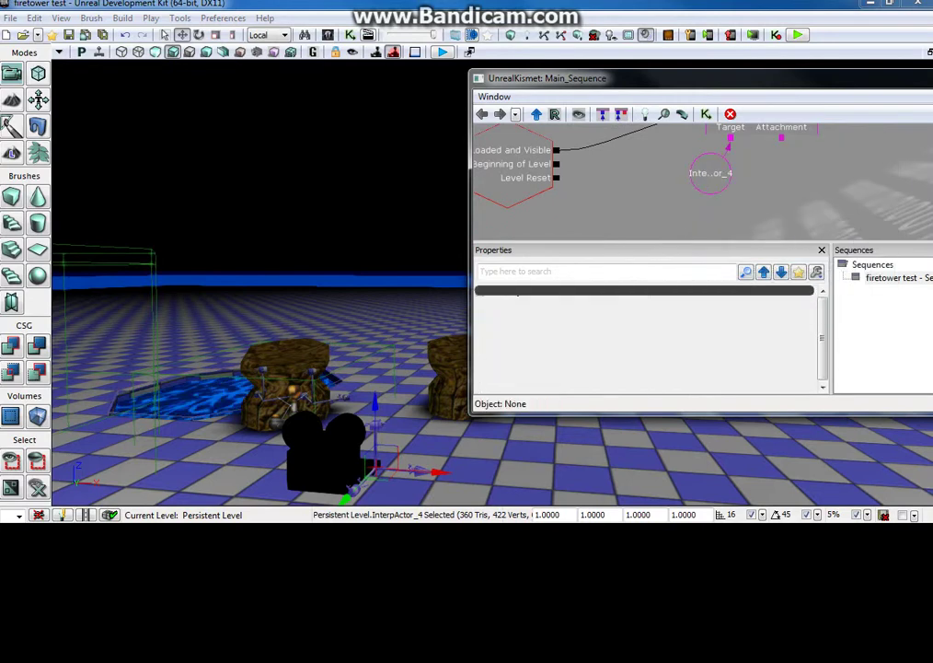
- Add a CameraActor_0 object variable to the action and close Kismet
click(331, 451)
right_click(727, 188)
click(810, 319)
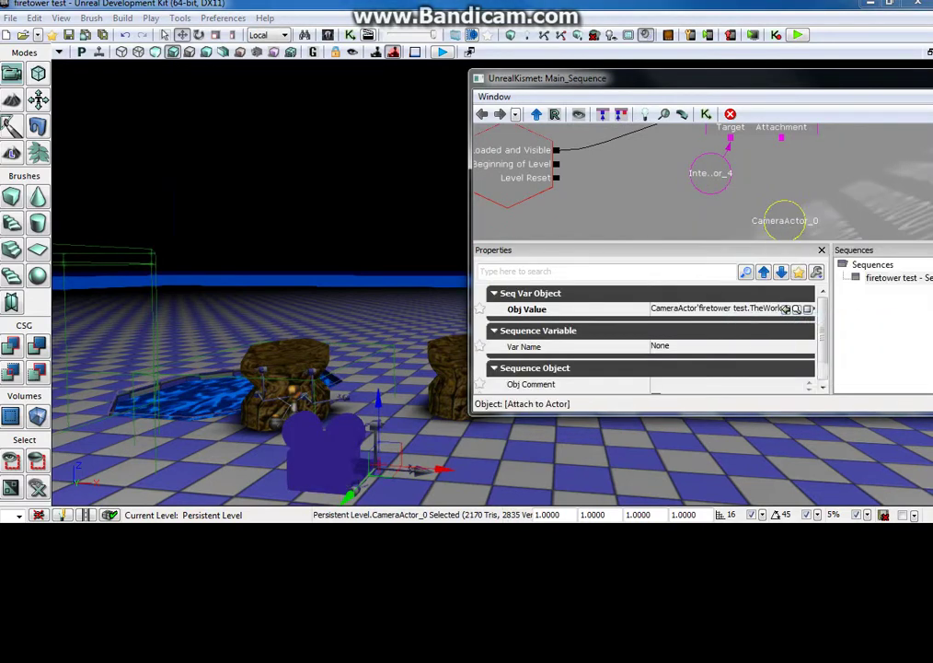
drag(644, 77, 346, 89)
click(771, 90)
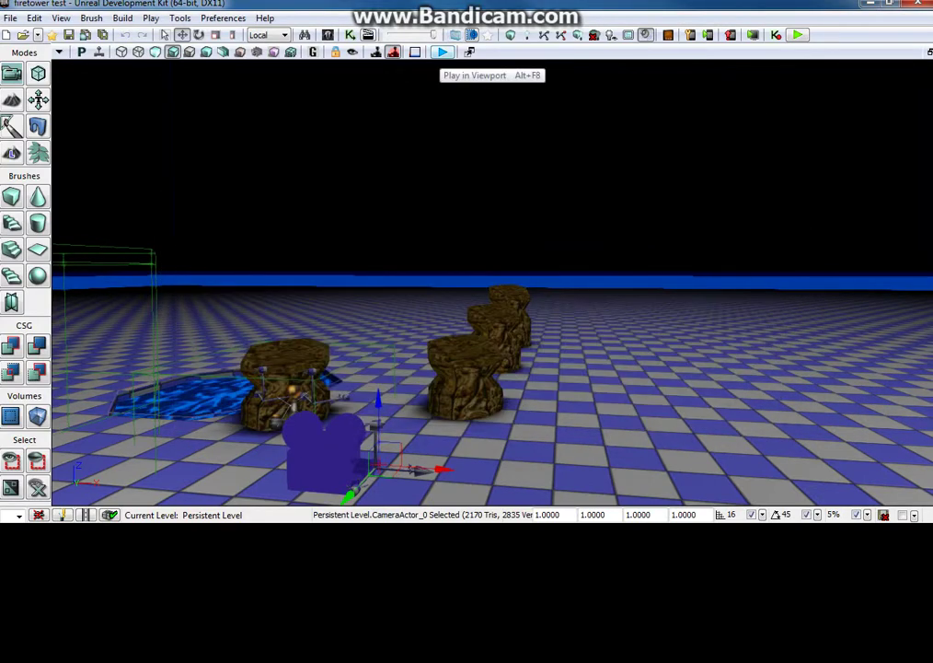
- Play-test the level in the viewport, then stop the session with Esc
click(443, 52)
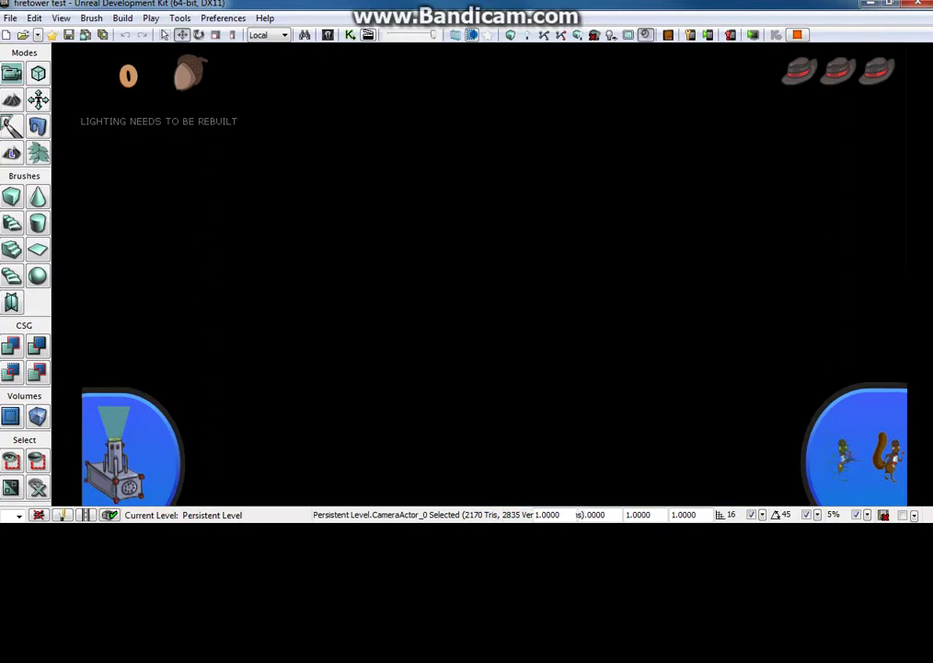
key(Escape)
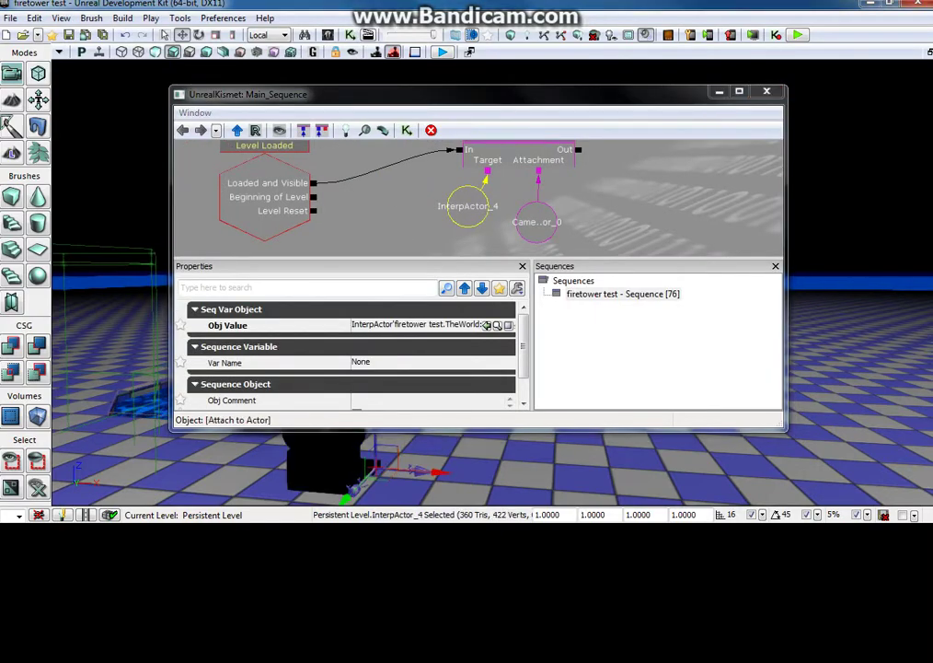
- Maximize Kismet, give Level Loaded's Loaded and Visible link a 0.01 activate delay, and restore the window
click(739, 91)
scroll(696, 284, down, 5)
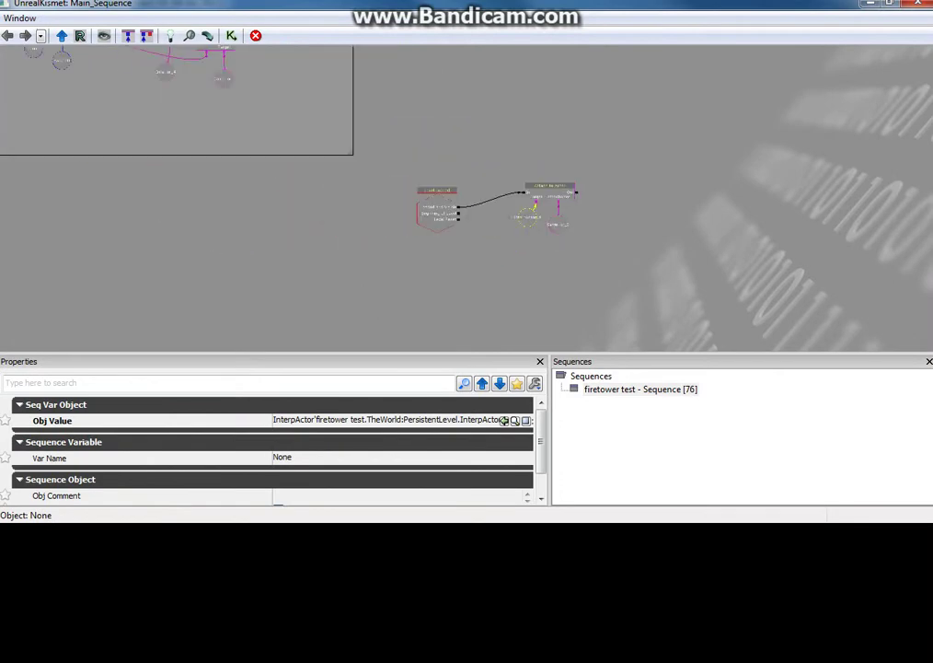
drag(645, 276, 764, 327)
scroll(460, 184, up, 5)
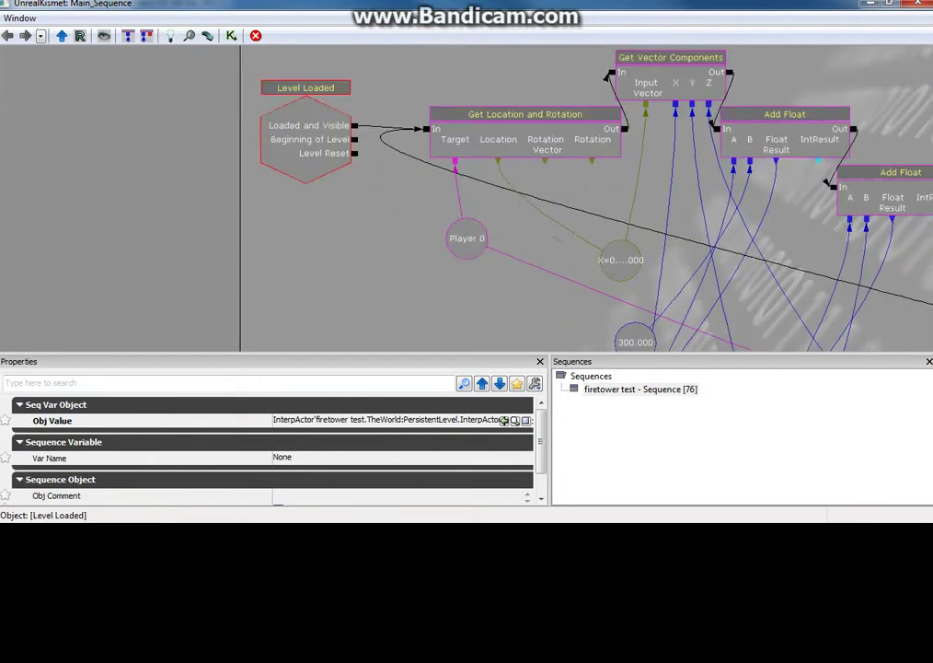
right_click(426, 128)
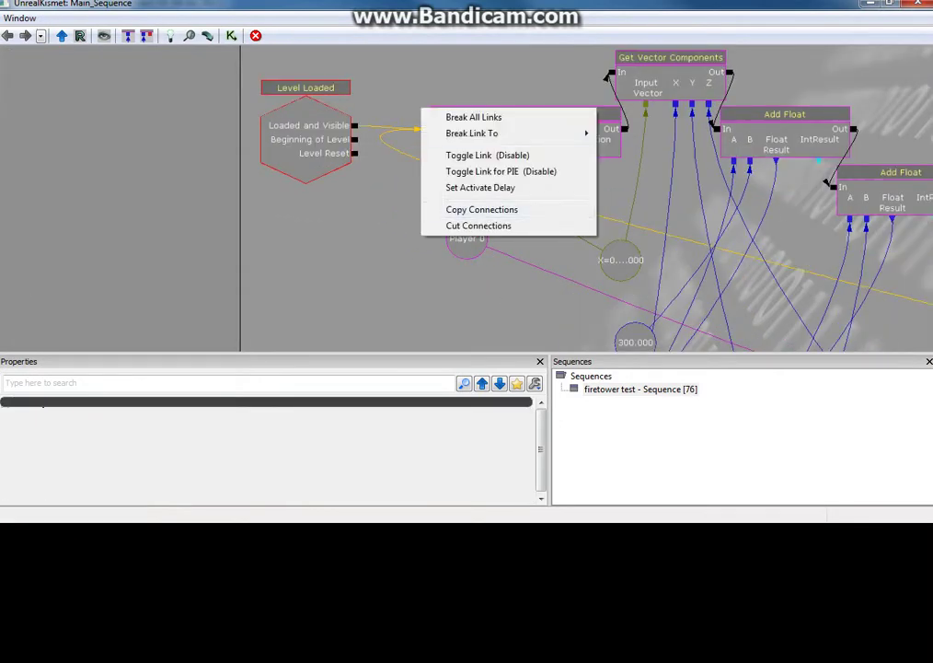
key(Escape)
drag(516, 230, 485, 252)
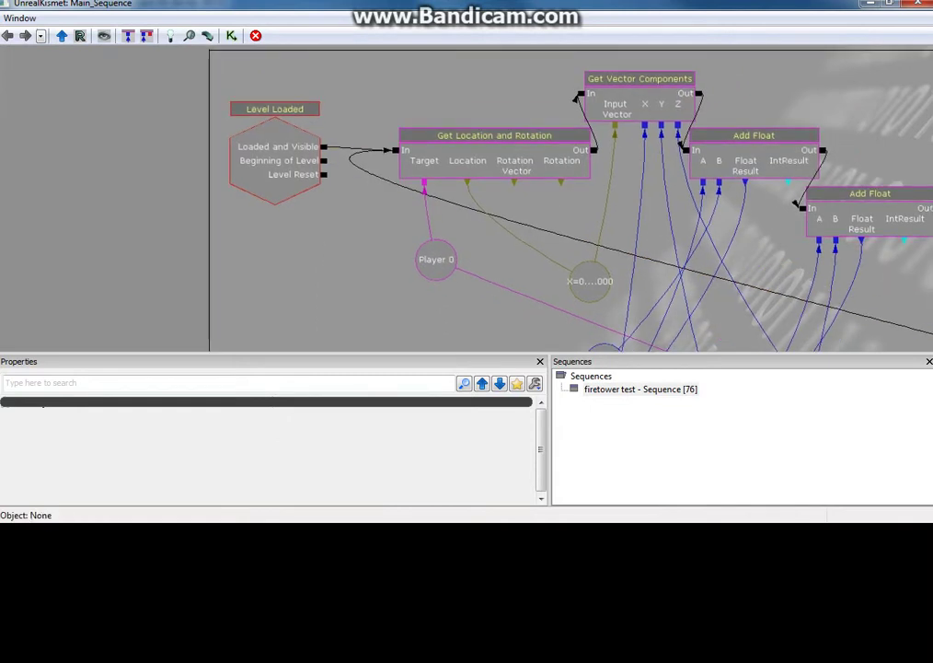
right_click(324, 147)
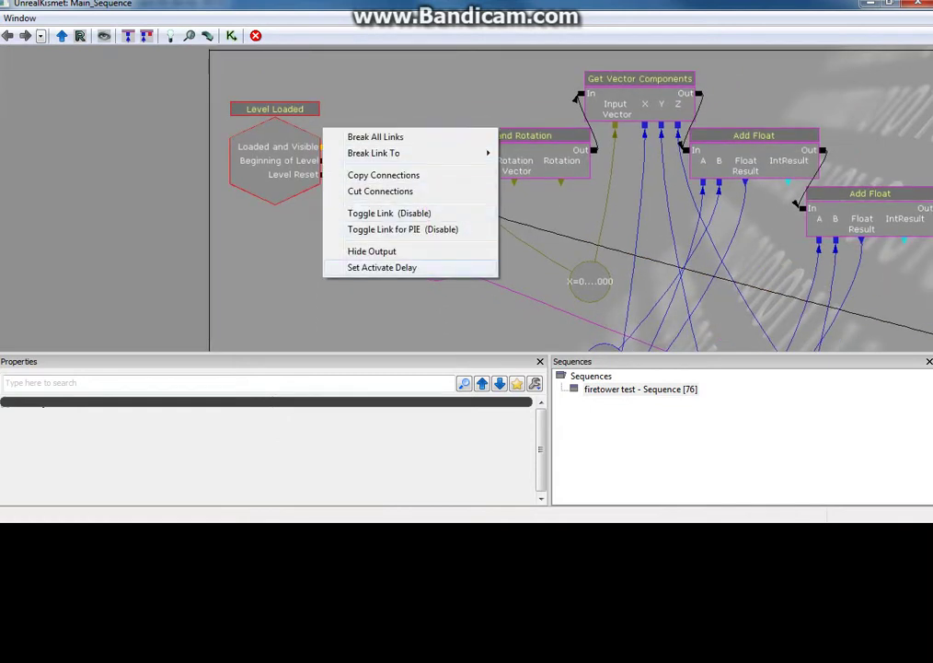
click(382, 267)
text(.01)
key(Return)
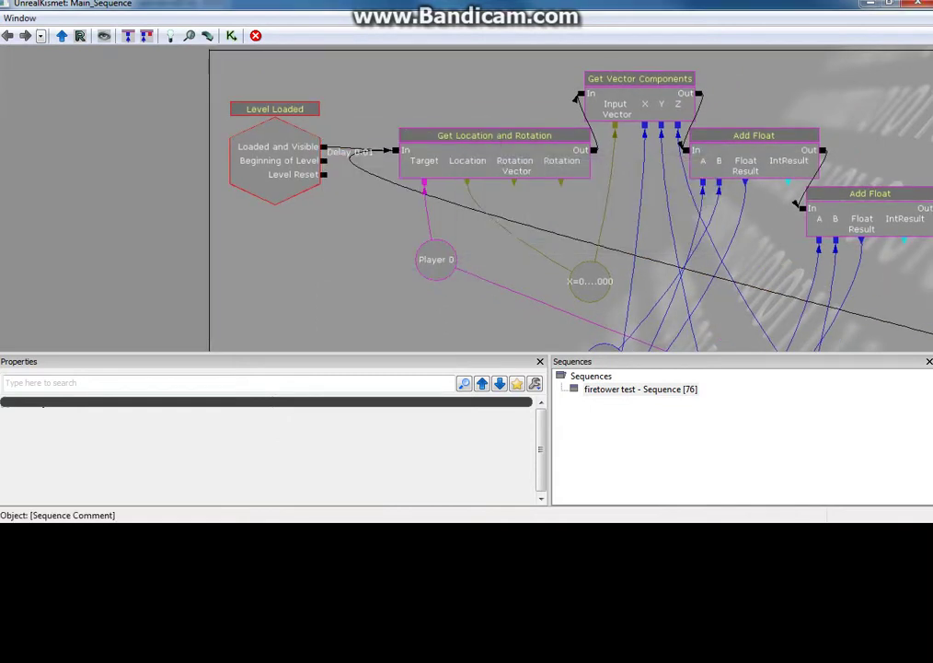
key(super+Down)
key(super+Down)
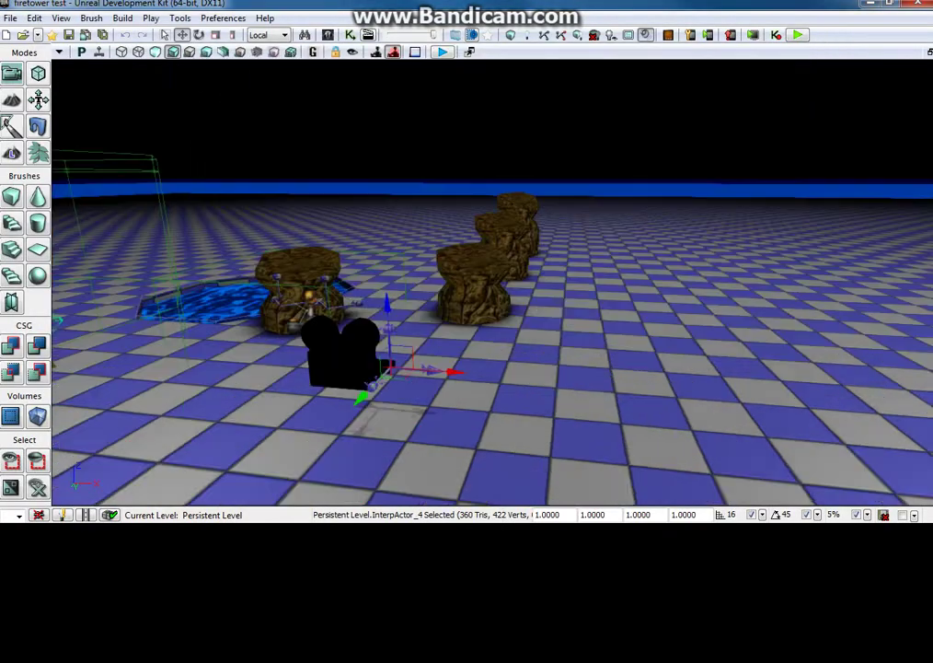
key(Up)
key(Up)
key(Up)
key(F8)
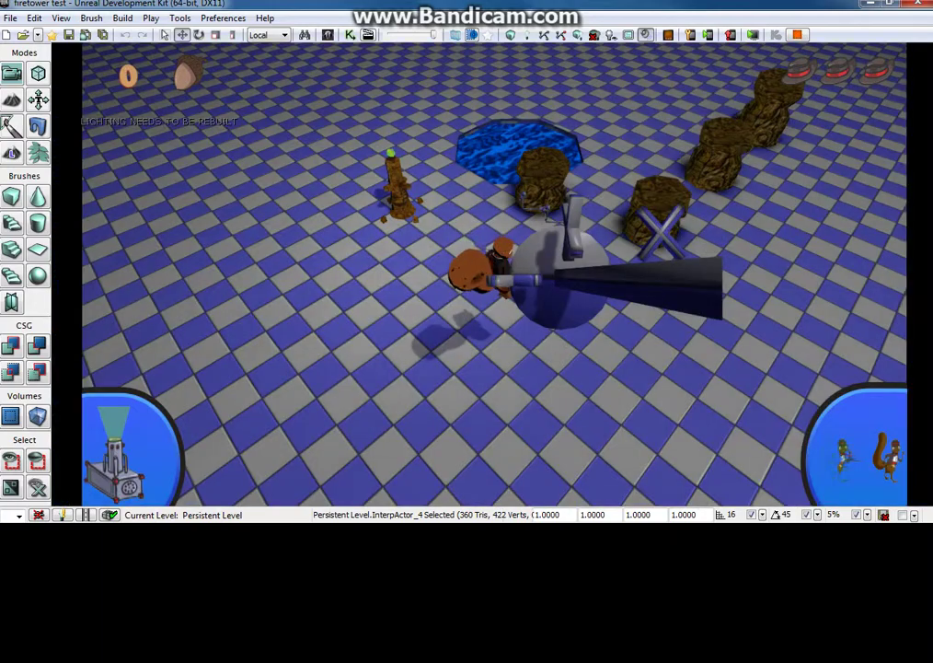
key(Up)
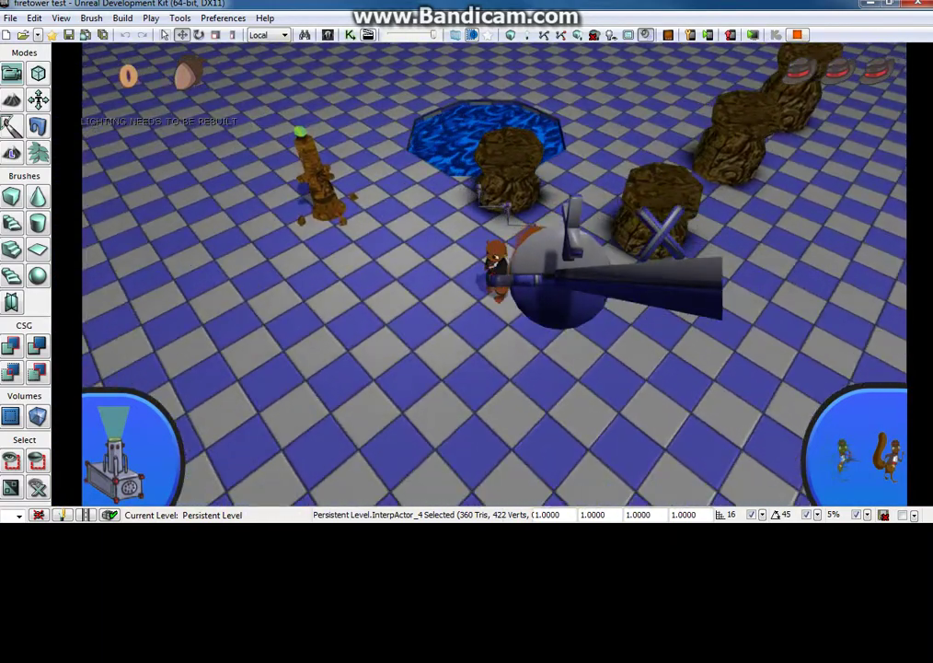
key(Left)
key(Left)
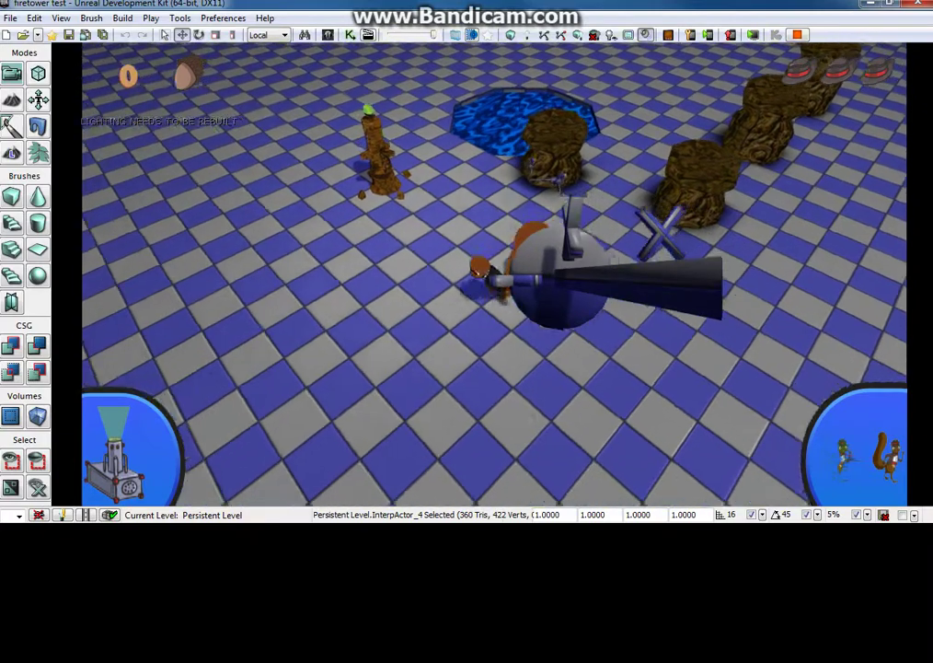
key(Left)
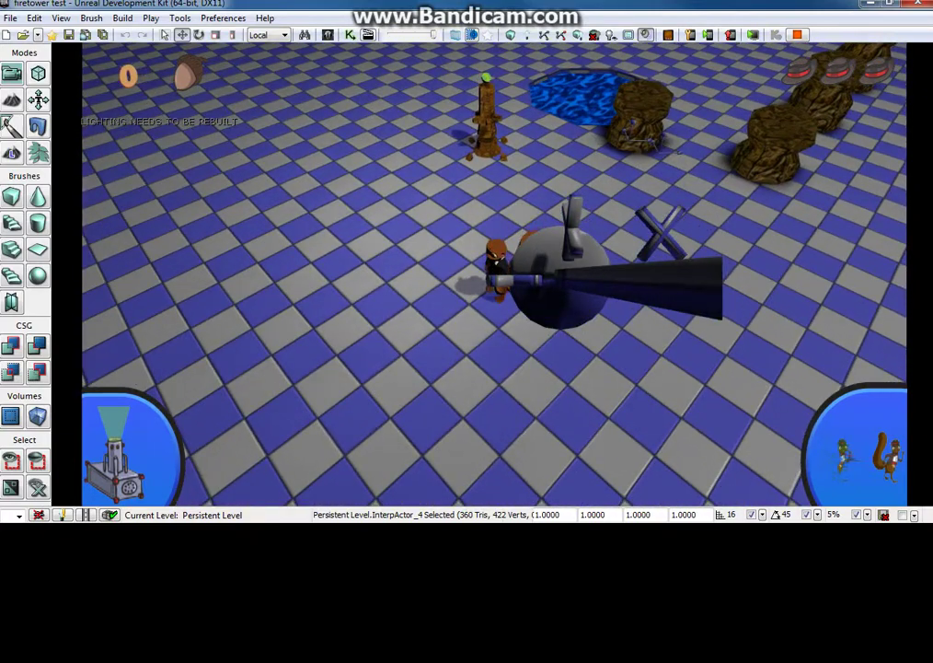
key(Right)
key(Escape)
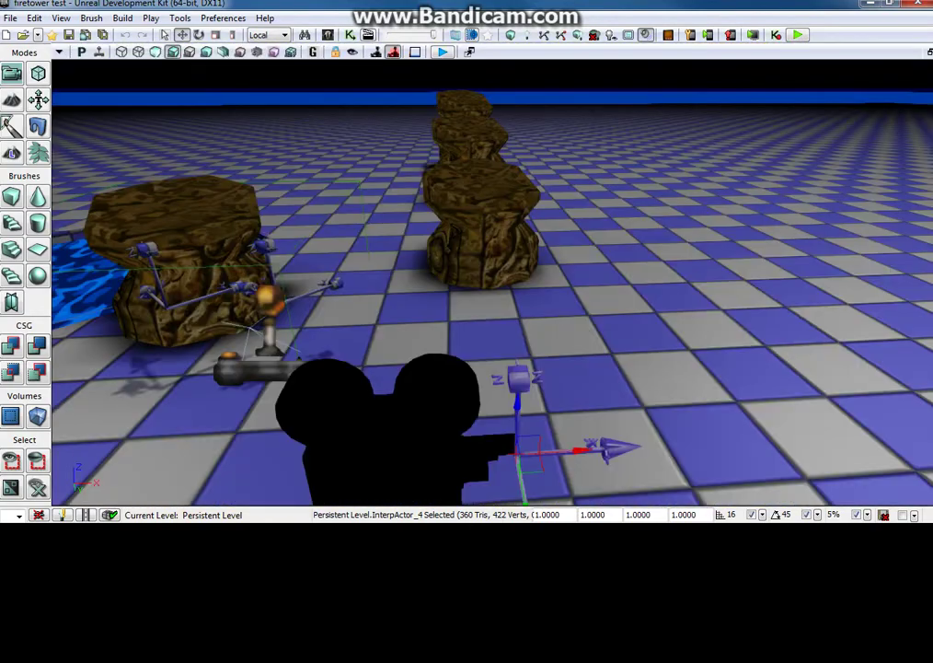
key(Escape)
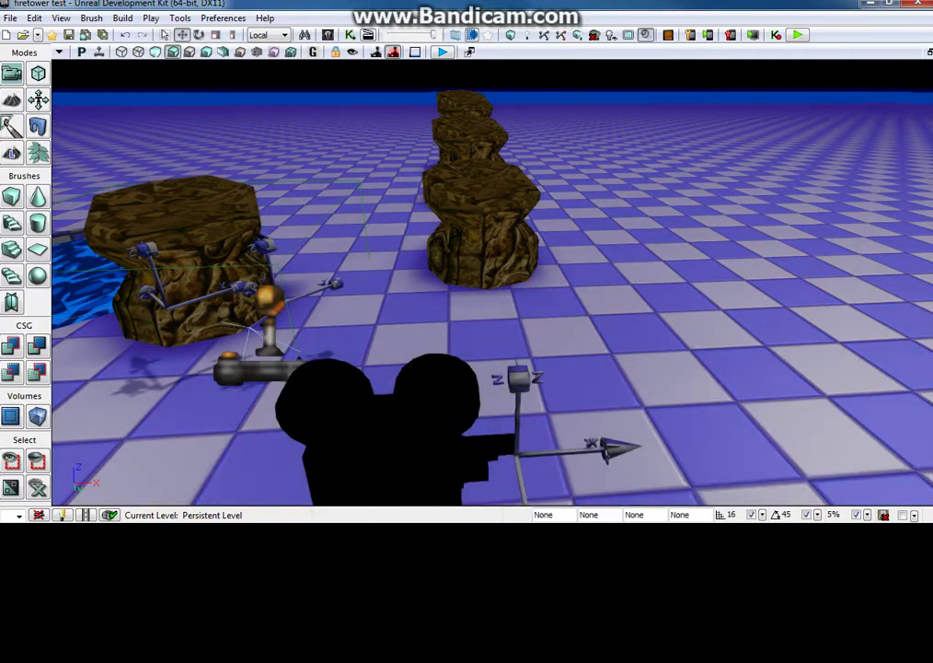
right_click(614, 448)
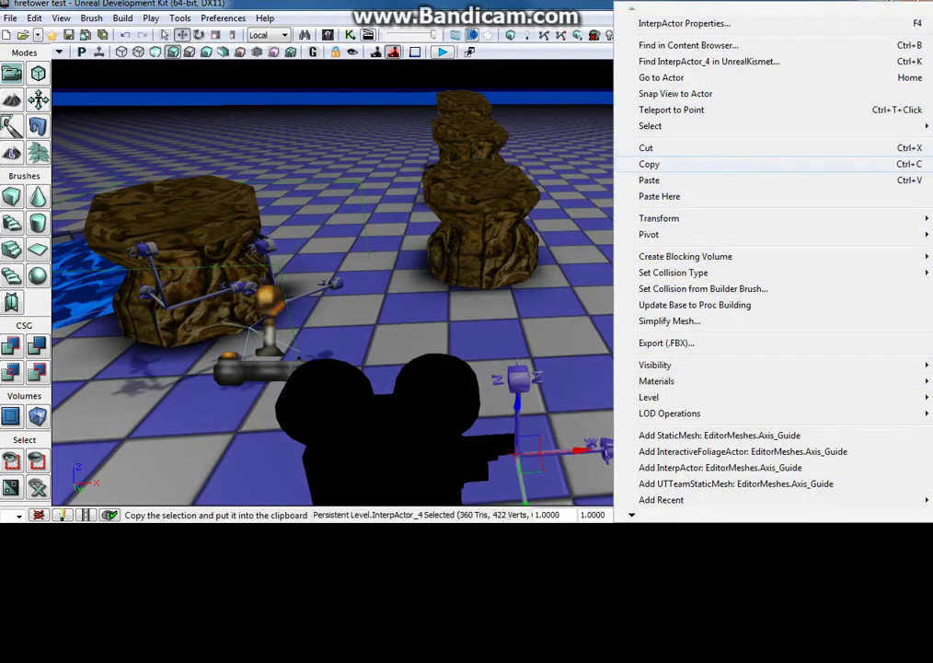
click(685, 23)
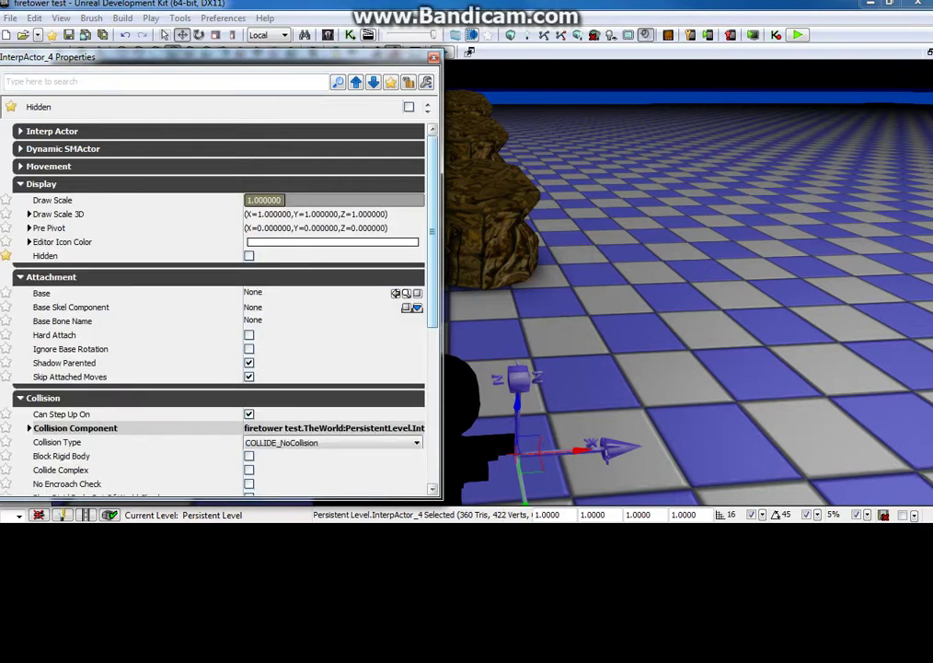
key(Escape)
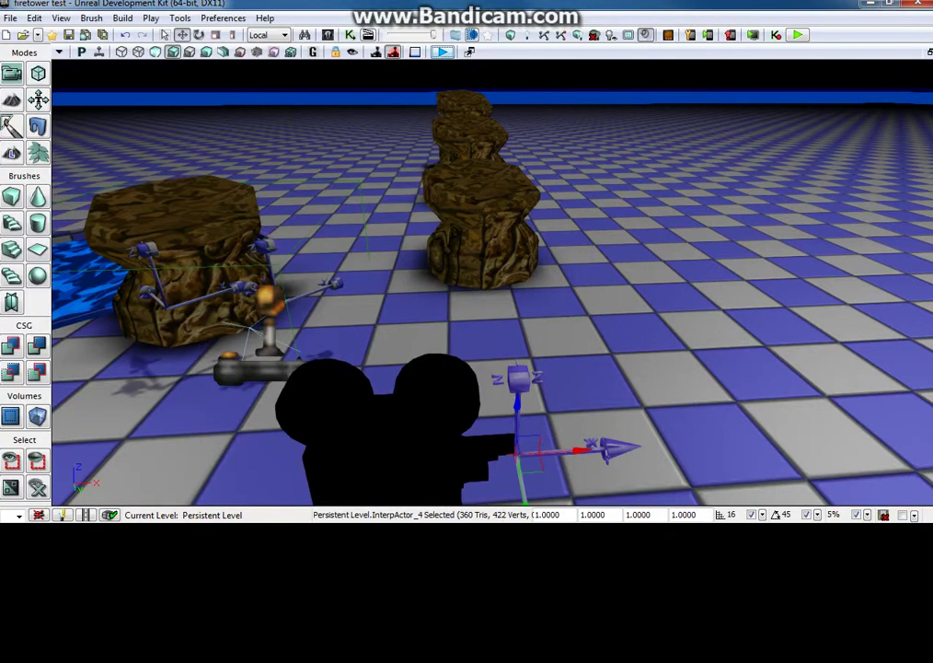
- Play-test the level, then maximize Kismet and centre the Level Loaded and Attach to Actor nodes
click(441, 51)
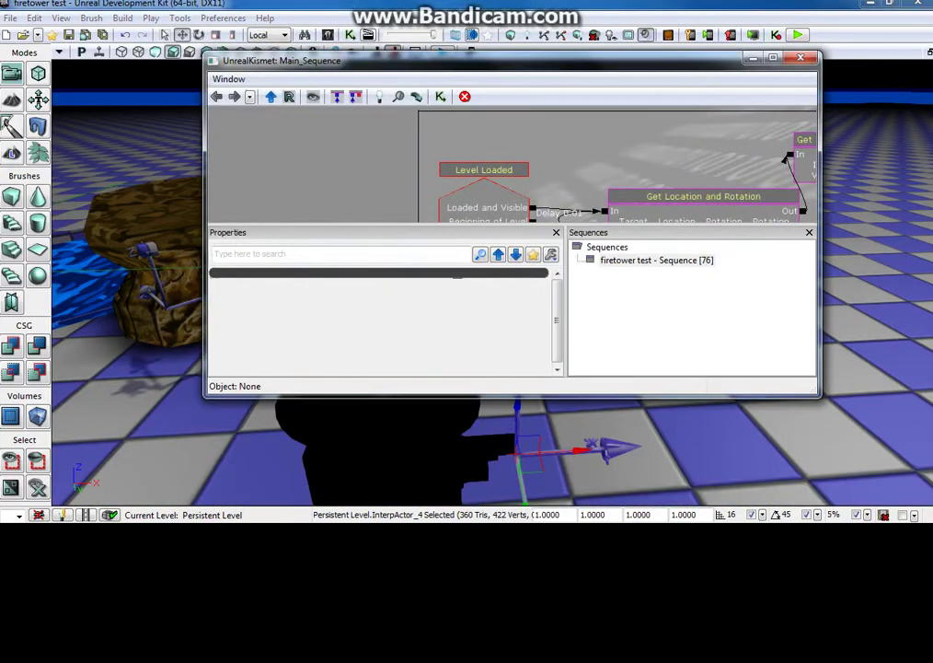
drag(276, 60, 277, 0)
scroll(598, 220, down, 5)
drag(819, 342, 558, 214)
scroll(571, 239, up, 1)
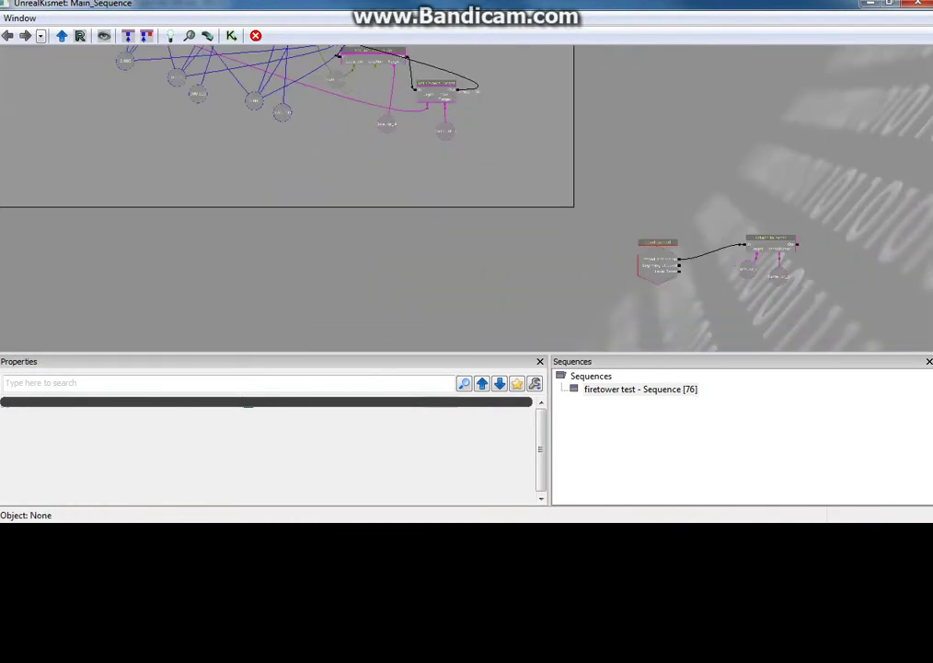
drag(644, 220, 572, 276)
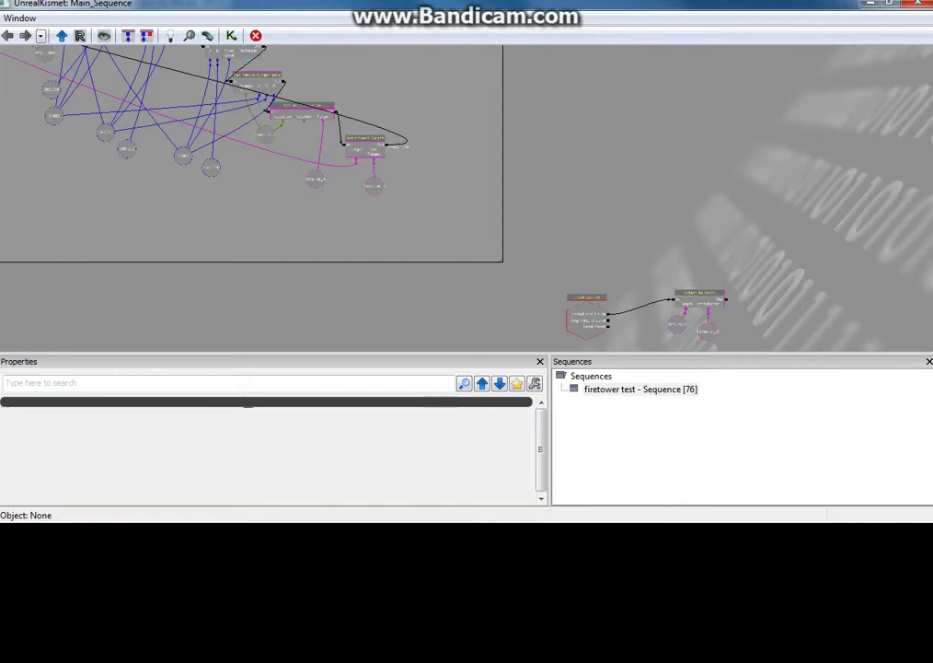
- Restore the Kismet window over the level, enlarge it, and frame the stumps and camera actor
drag(276, 3, 205, 27)
drag(783, 276, 755, 241)
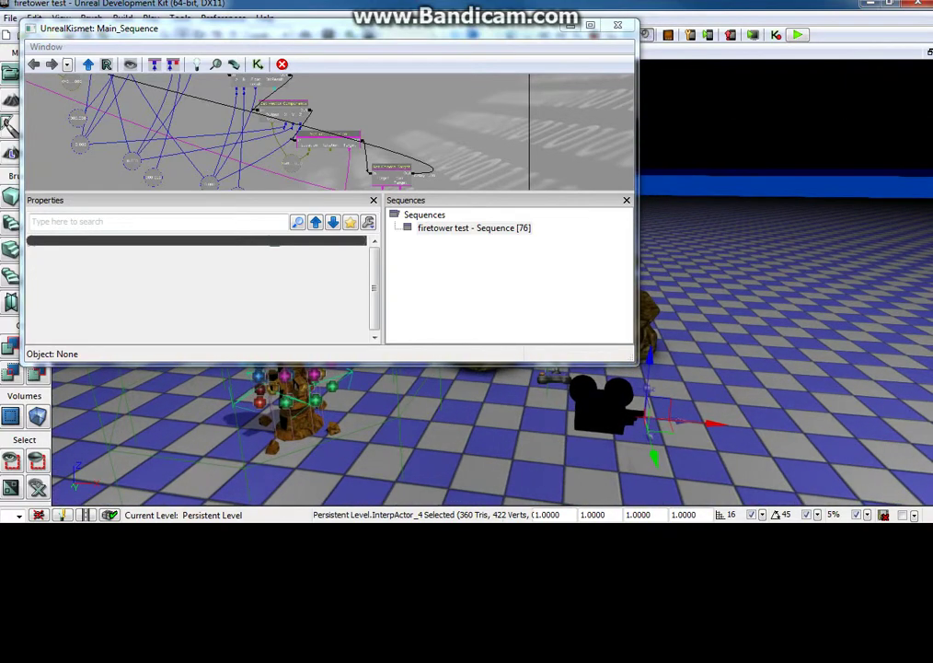
drag(636, 364, 674, 452)
scroll(345, 174, down, 5)
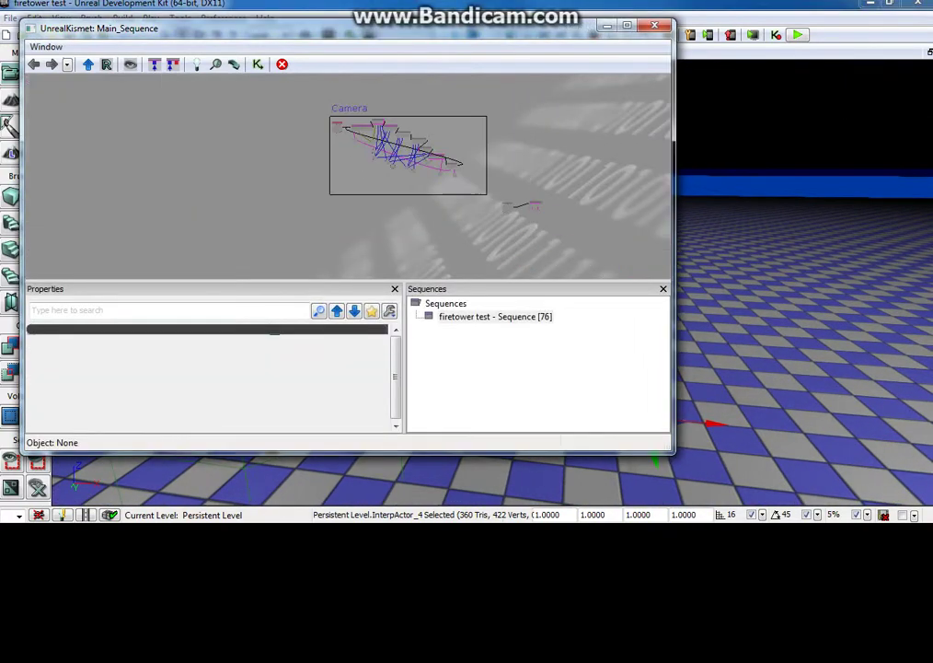
scroll(345, 175, up, 5)
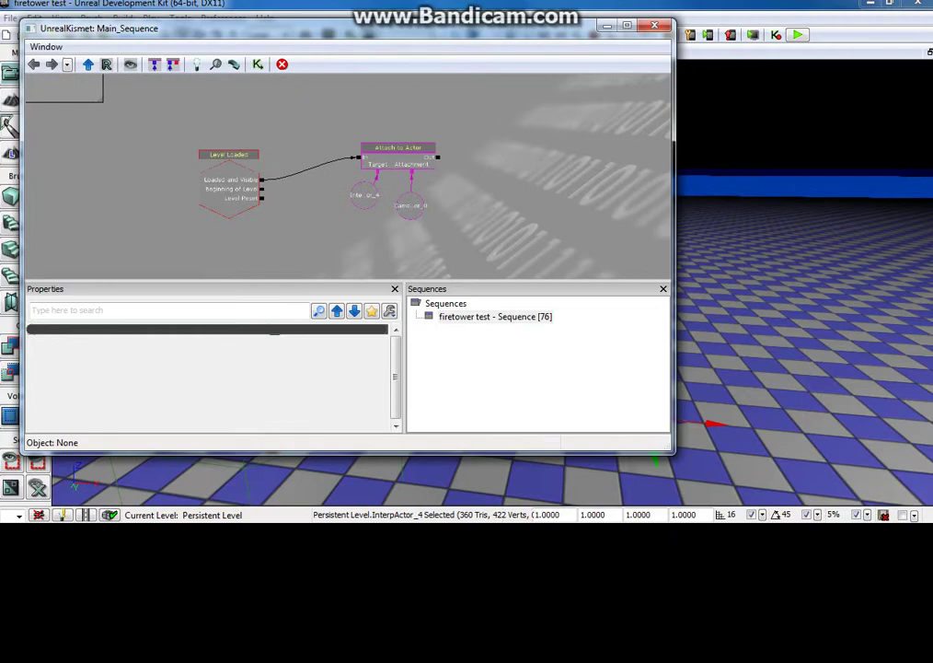
- Close Kismet and slide InterpActor_4 to the right along X
click(654, 25)
drag(552, 276, 527, 248)
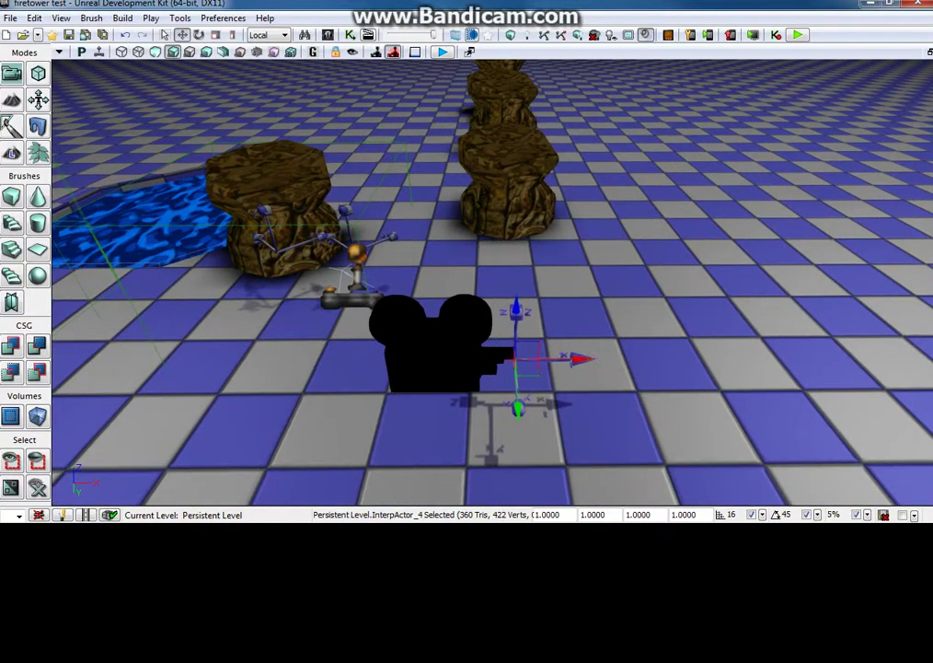
drag(579, 359, 809, 357)
drag(552, 276, 663, 248)
- Scale InterpActor_4 uniformly to 1.4071, then select InterpActor_5
key(space)
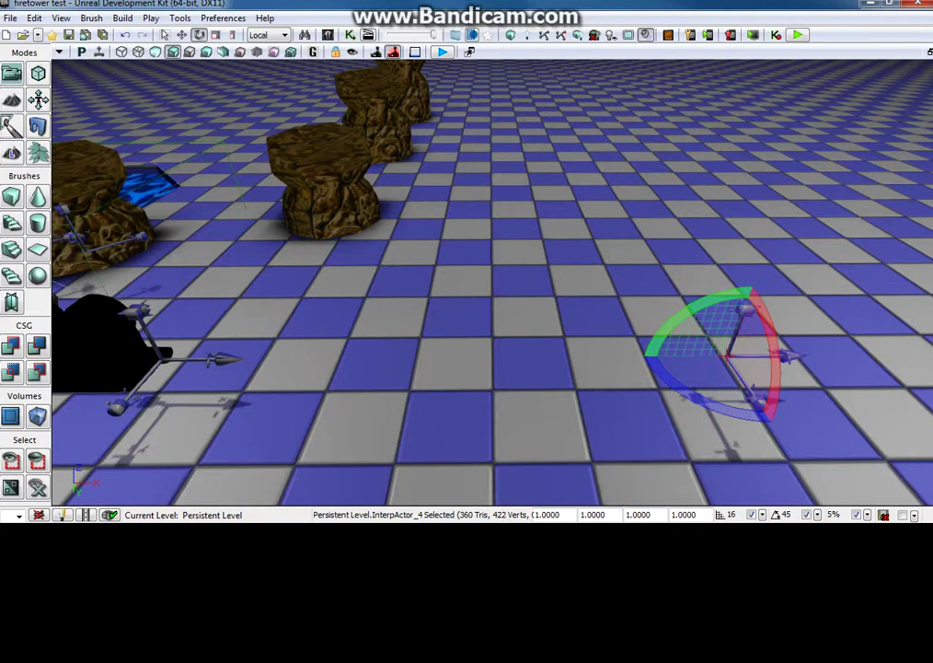
key(space)
drag(727, 356, 746, 340)
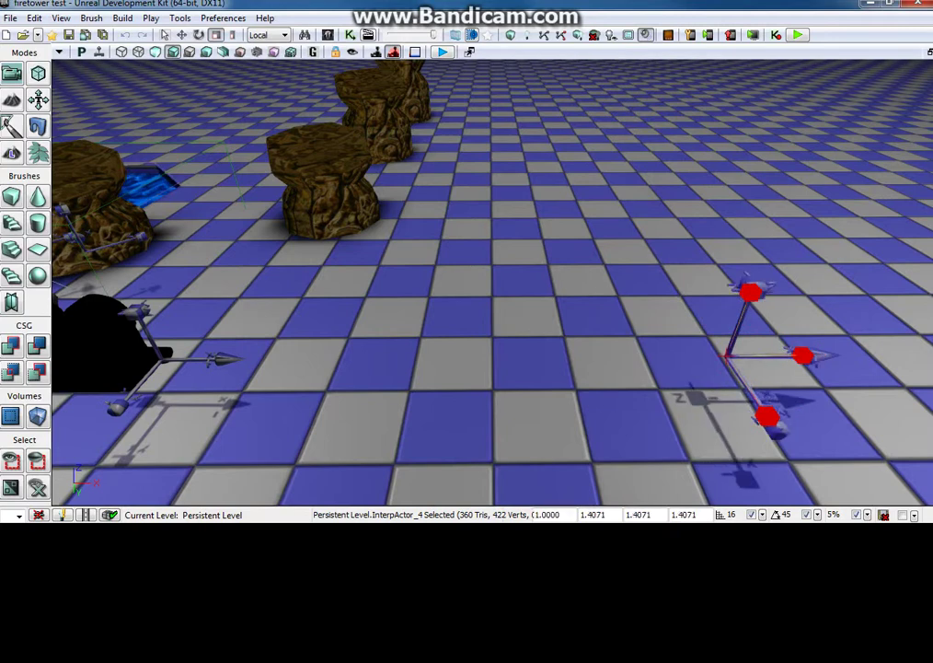
click(119, 341)
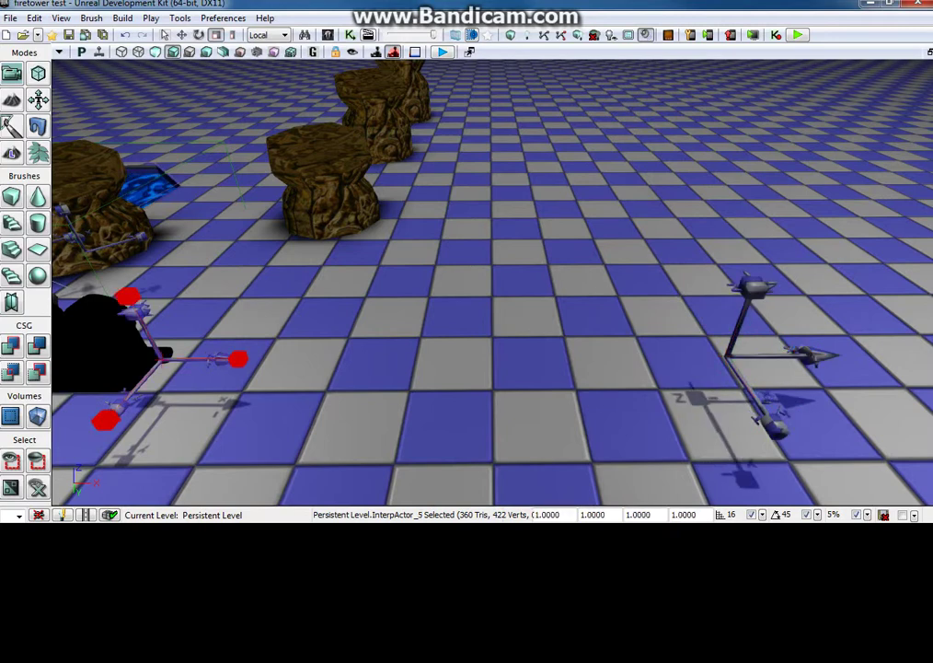
- In Kismet, duplicate the Attach to Actor node and delete the copy's two variables
click(351, 34)
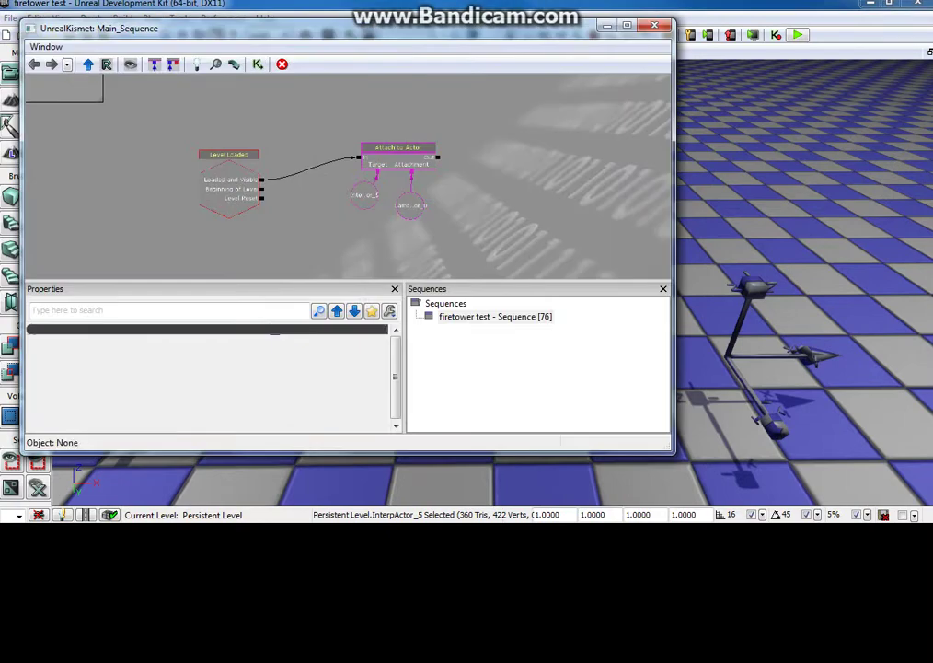
drag(506, 230, 391, 230)
click(280, 158)
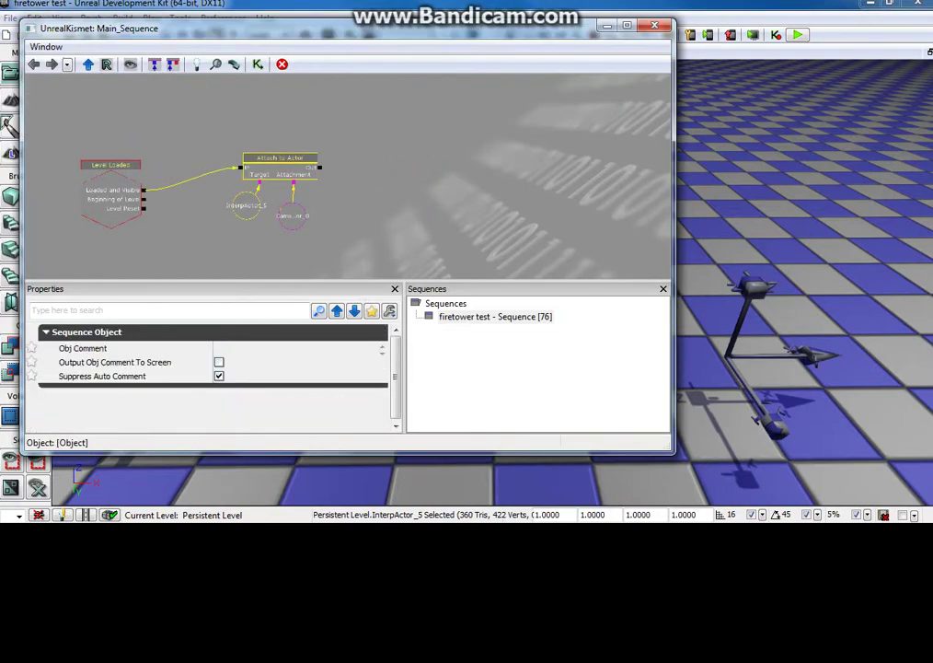
key(ctrl+w)
scroll(348, 175, up, 3)
click(389, 209)
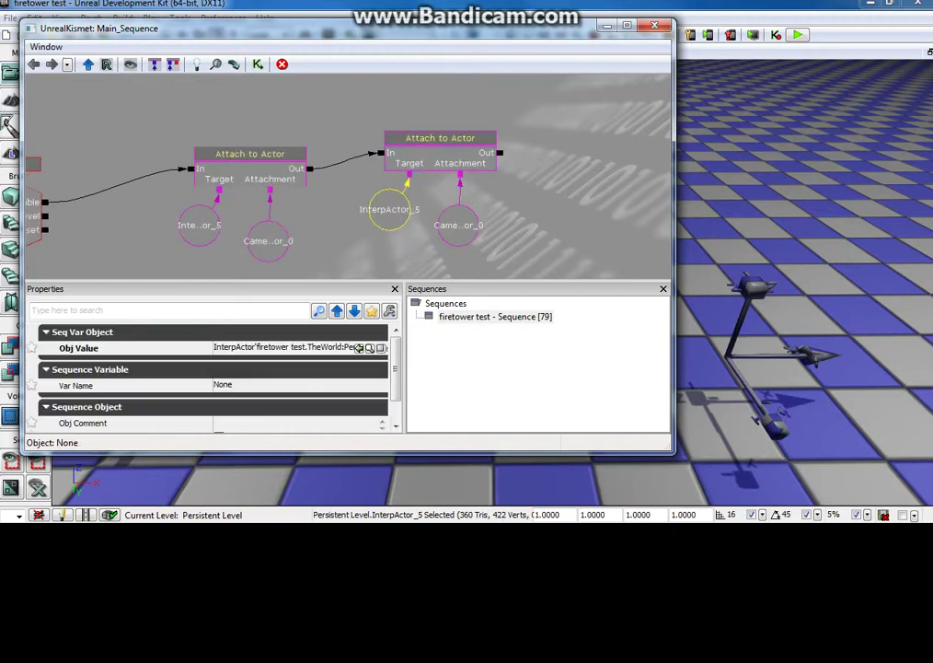
drag(442, 221, 466, 183)
ctrl+click(402, 210)
key(Delete)
- Add an InterpActor_4 object variable and link it to the new node's Target
click(747, 313)
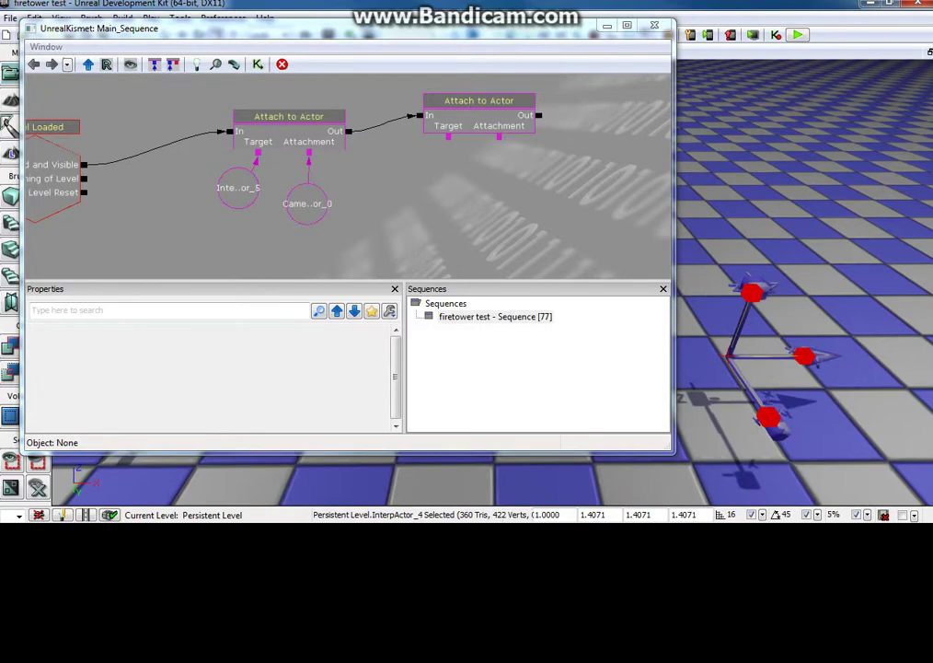
right_click(405, 152)
click(500, 289)
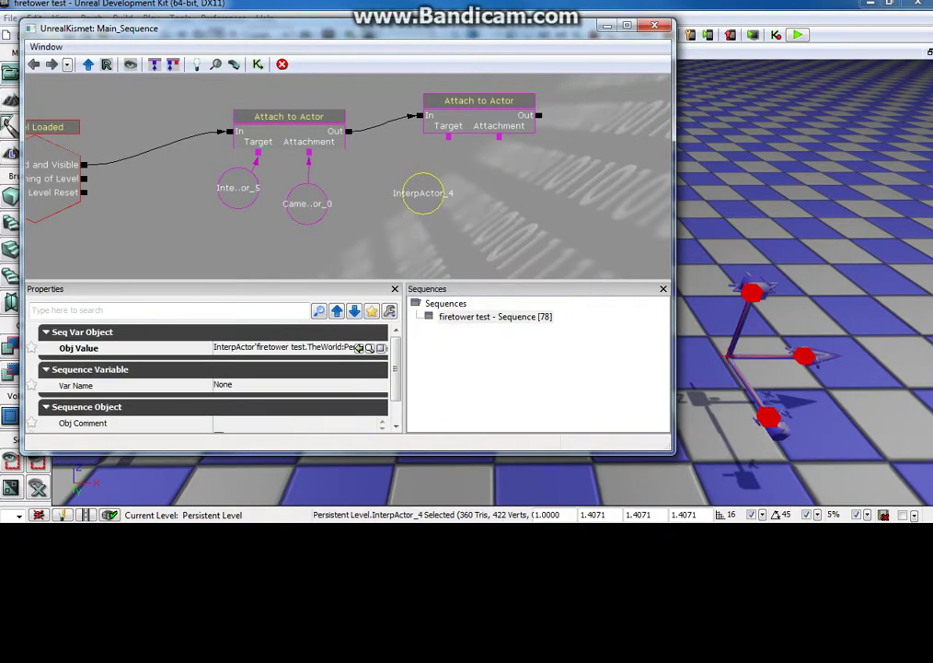
drag(447, 136, 422, 190)
- Add an InterpActor_5 object variable for the attachment, then close Kismet
drag(276, 27, 720, 66)
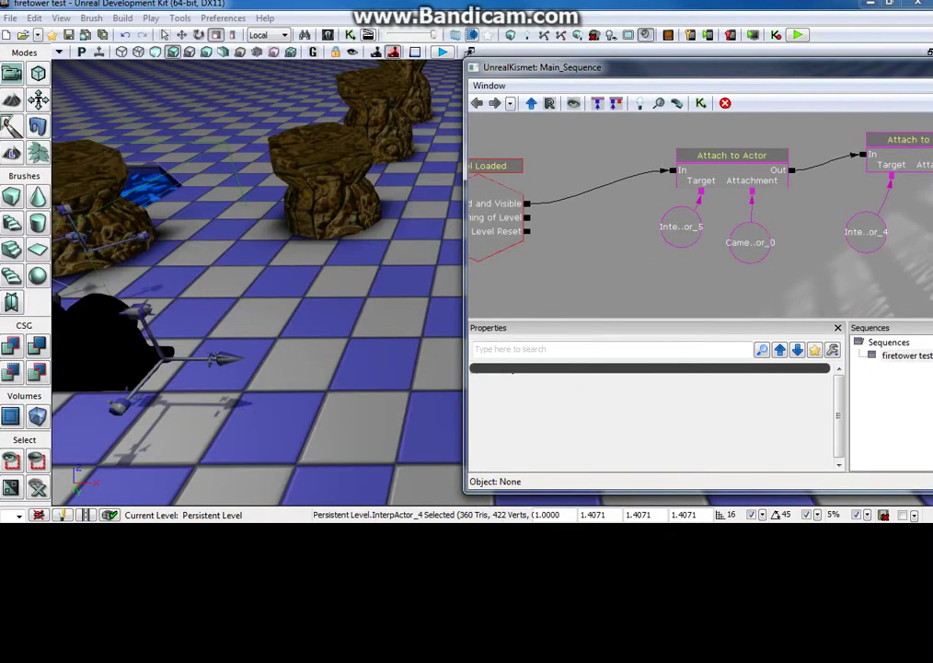
click(110, 340)
drag(924, 195, 733, 195)
right_click(733, 192)
click(799, 315)
drag(645, 68, 439, 68)
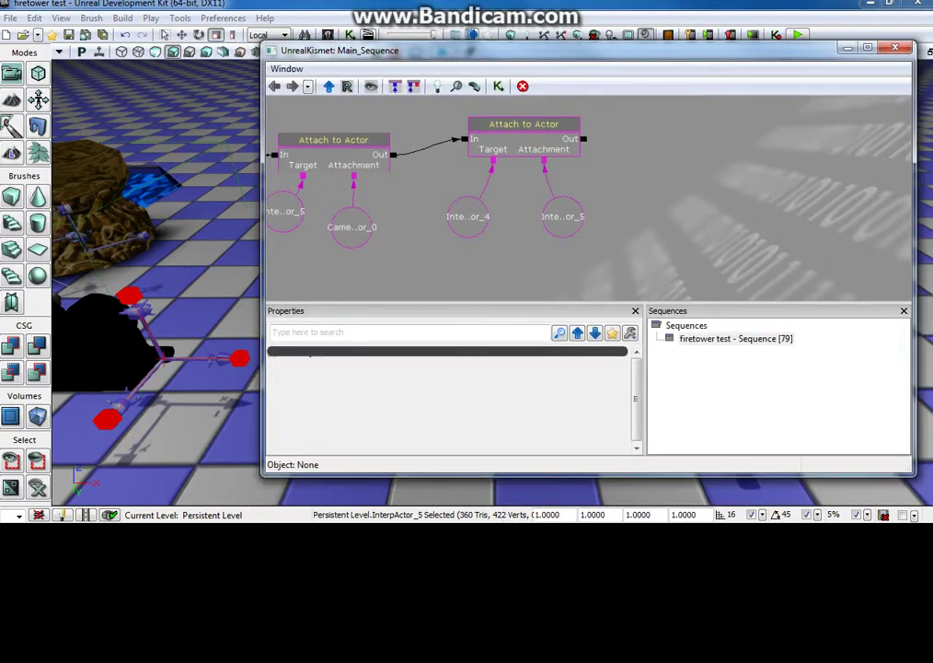
click(910, 66)
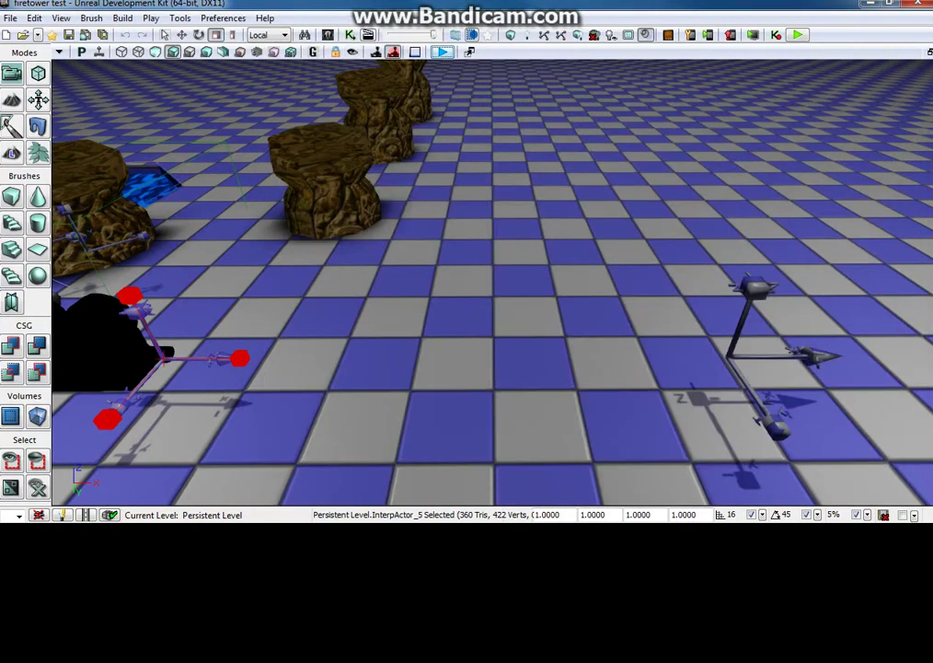
- Play-test the attached focus points with F8, walking forward, then stop
key(F8)
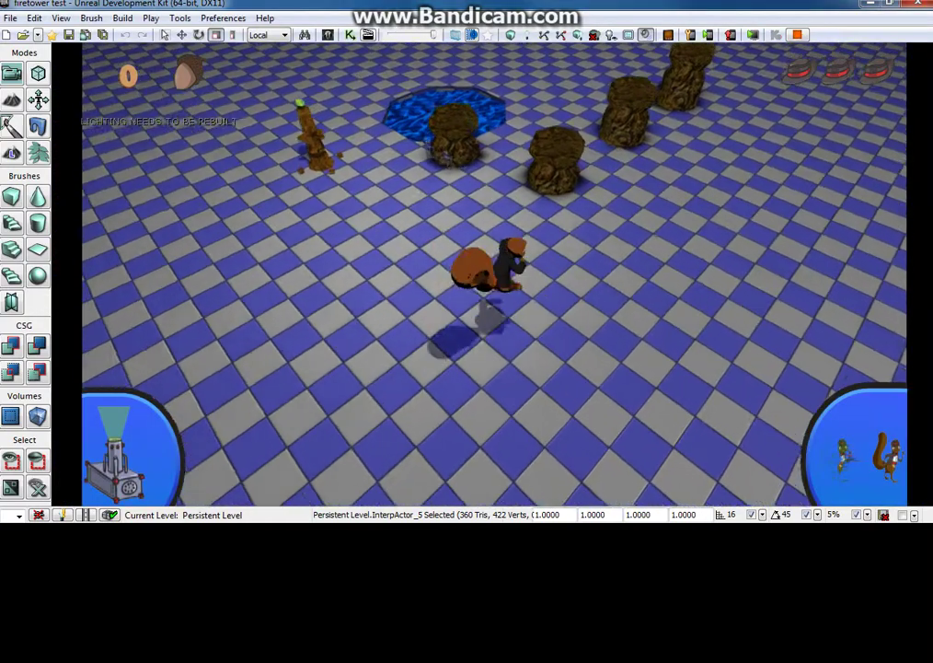
key(w)
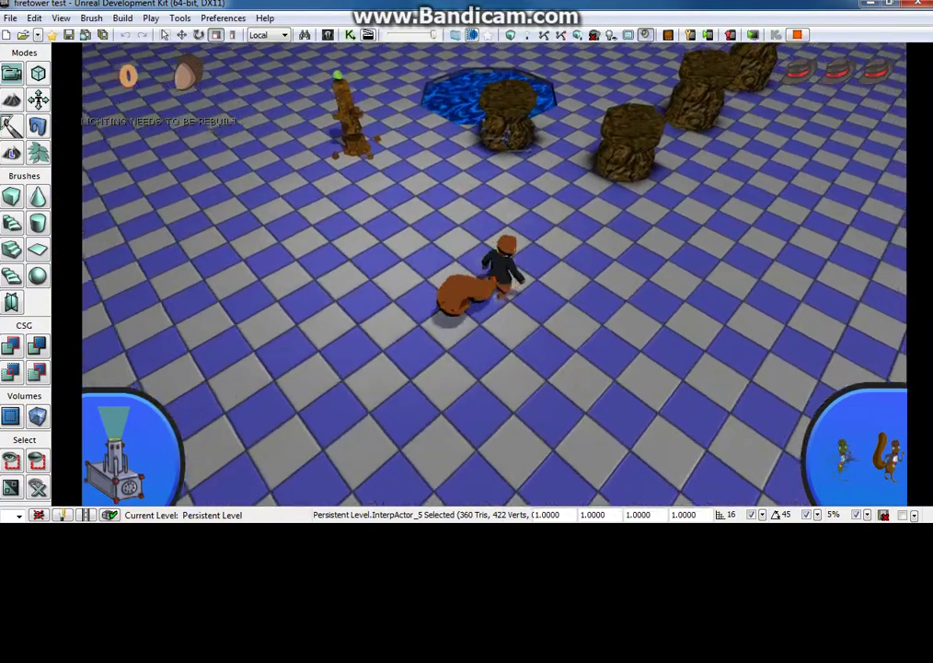
key(Escape)
- Reposition the InterpActor_4 variable onto InterpActor_5 in Kismet, close it, and play again
key(ctrl+k)
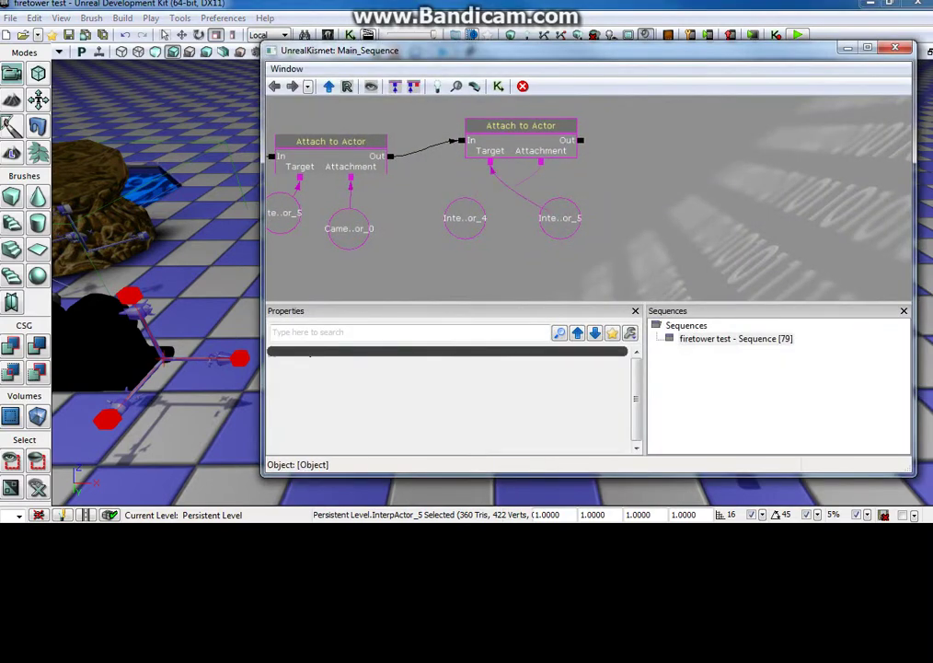
mouse_move(465, 218)
mouse_down()
mouse_move(561, 214)
mouse_move(478, 227)
mouse_up()
key(alt+F4)
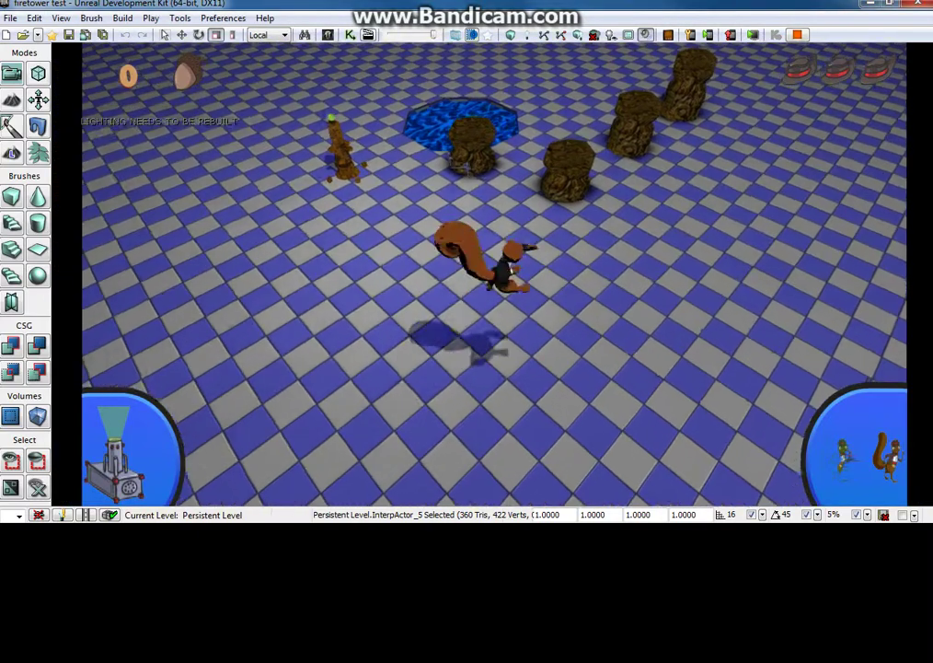
key(Escape)
key(F4)
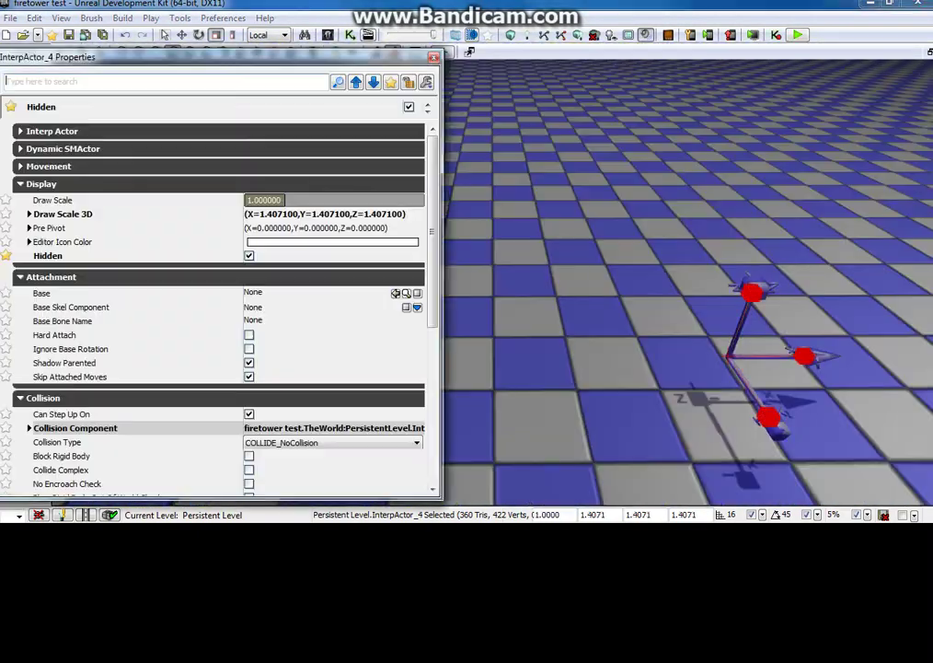
key(alt+F4)
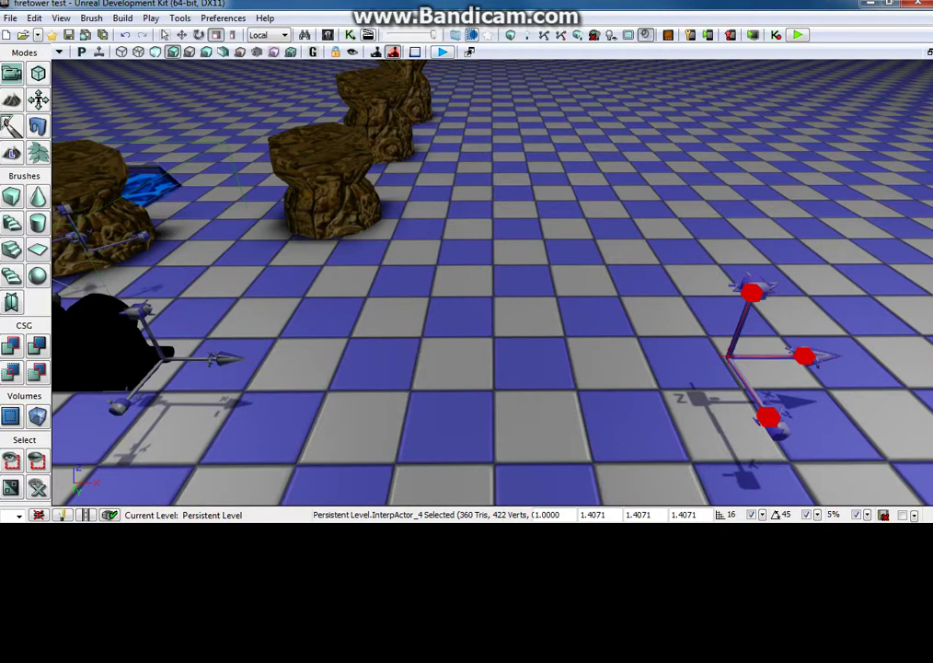
key(F8)
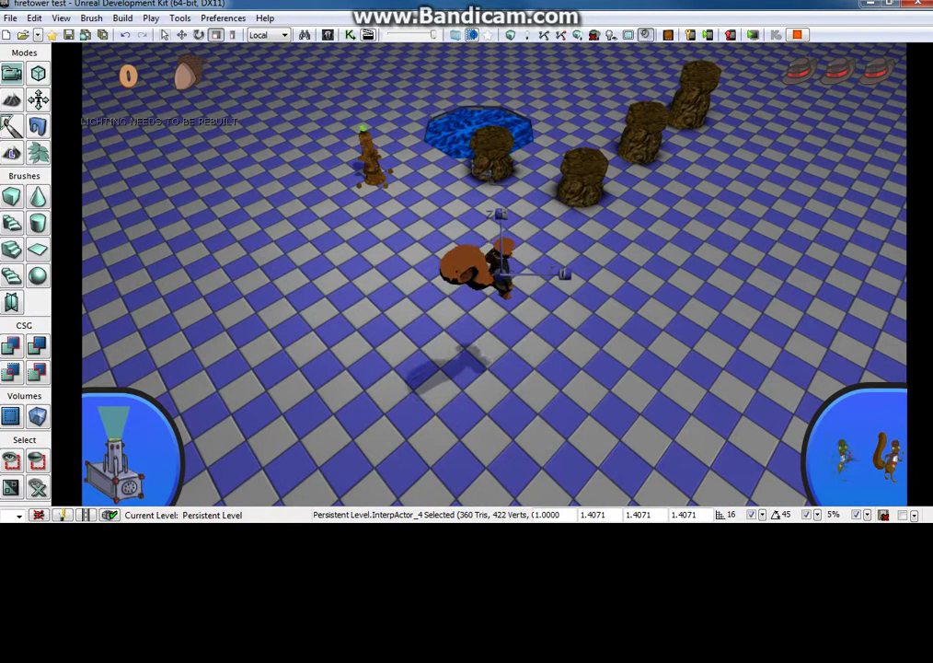
key(a)
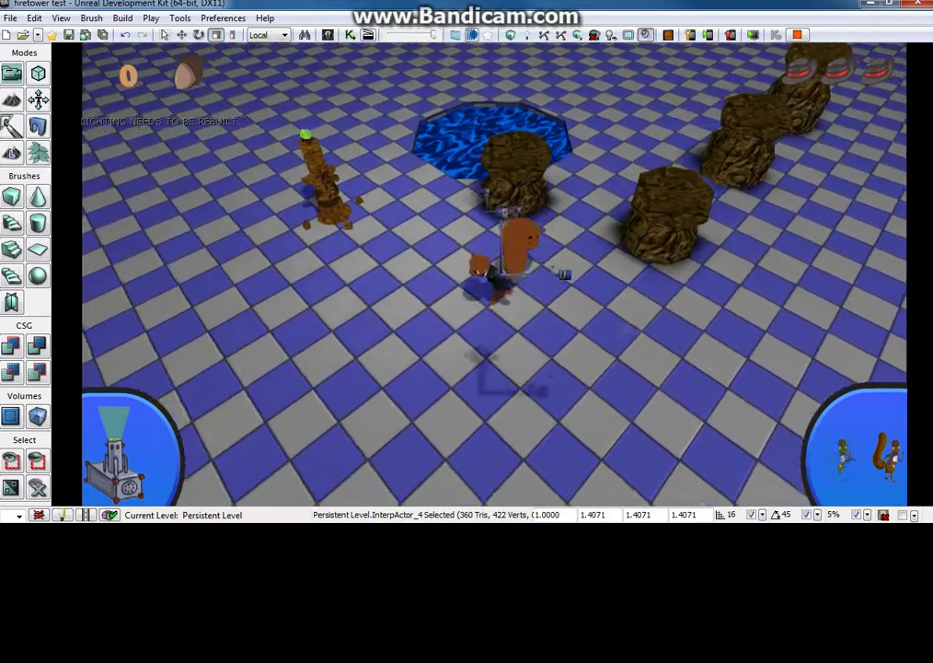
key(d)
key(s)
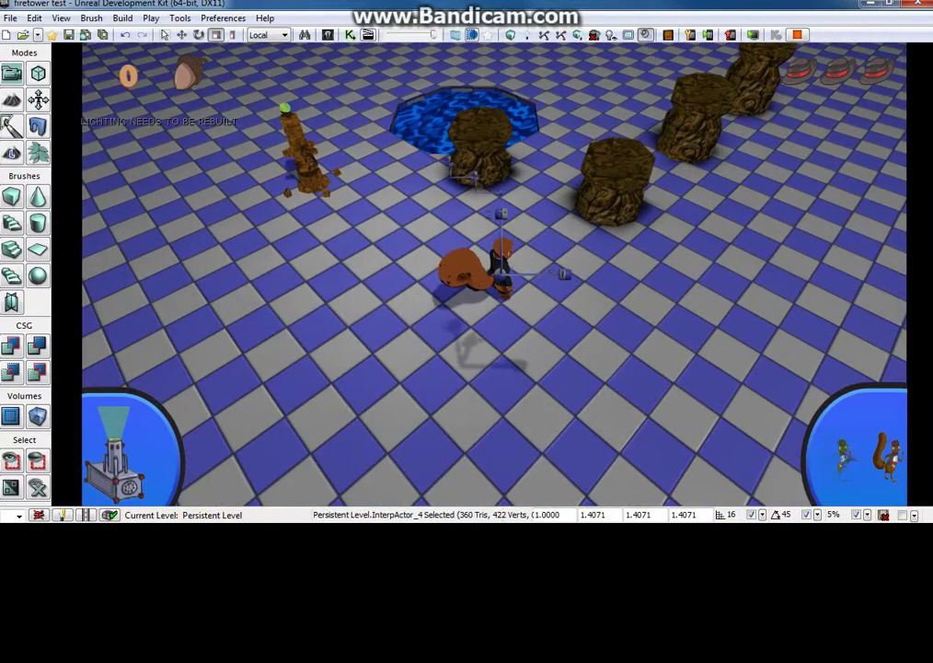
key(d)
key(a)
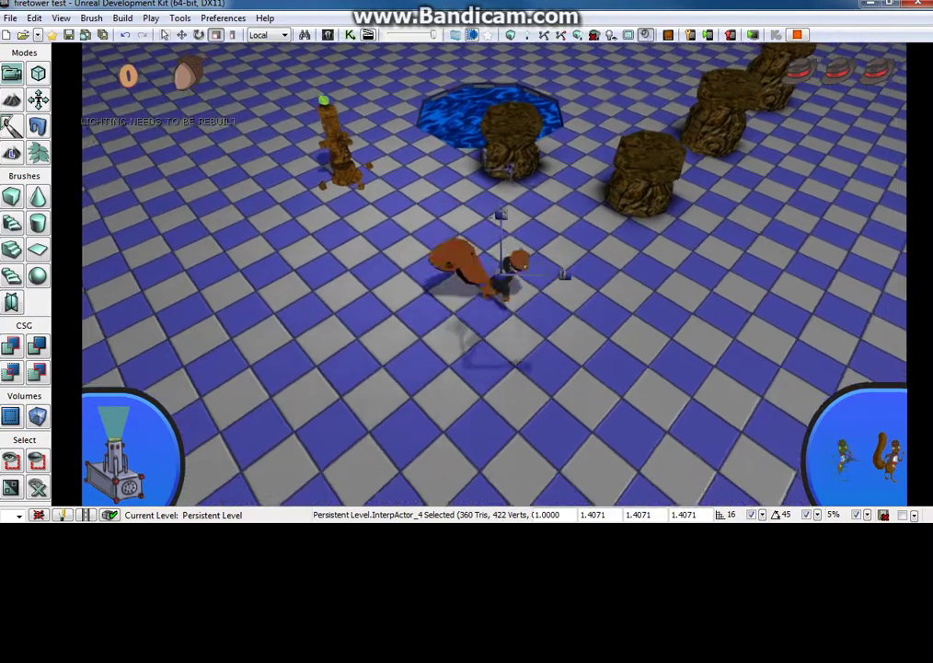
key(Escape)
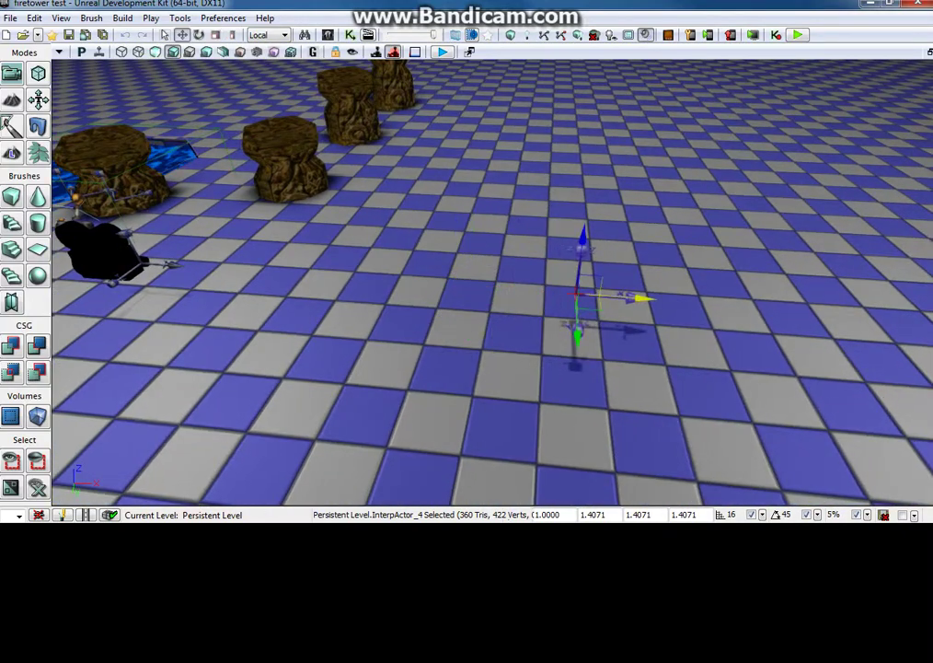
- Rotate the selected actor about 40 degrees on one axis and play-test the camera
key(space)
drag(556, 258, 607, 261)
key(F8)
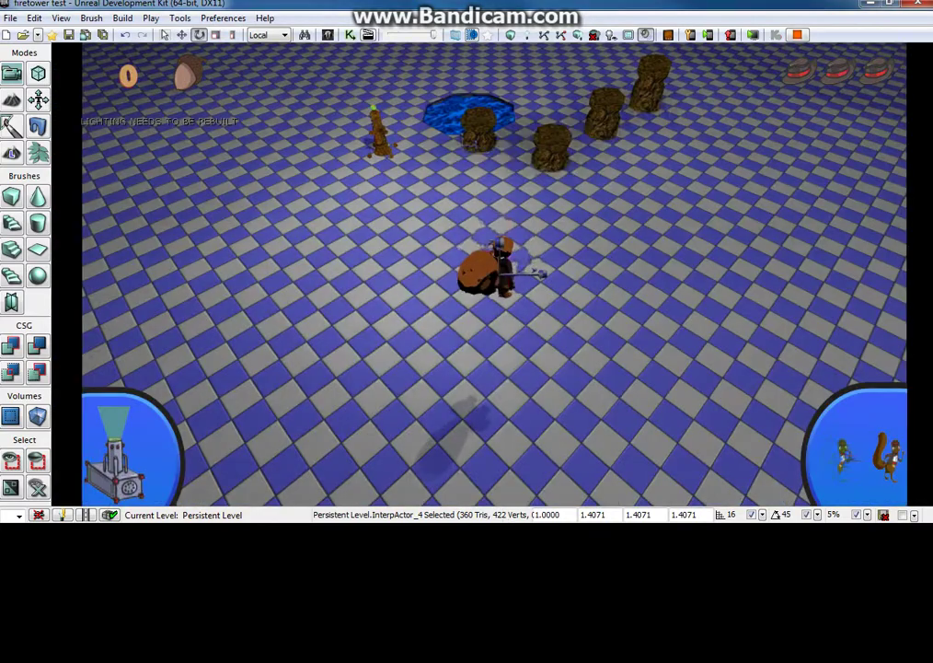
key(d)
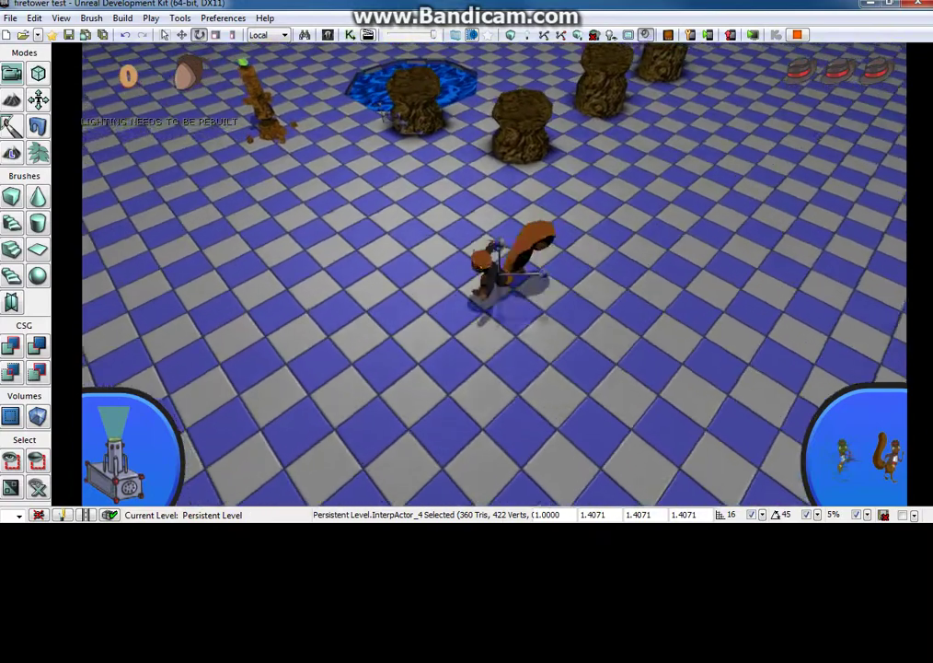
key(Escape)
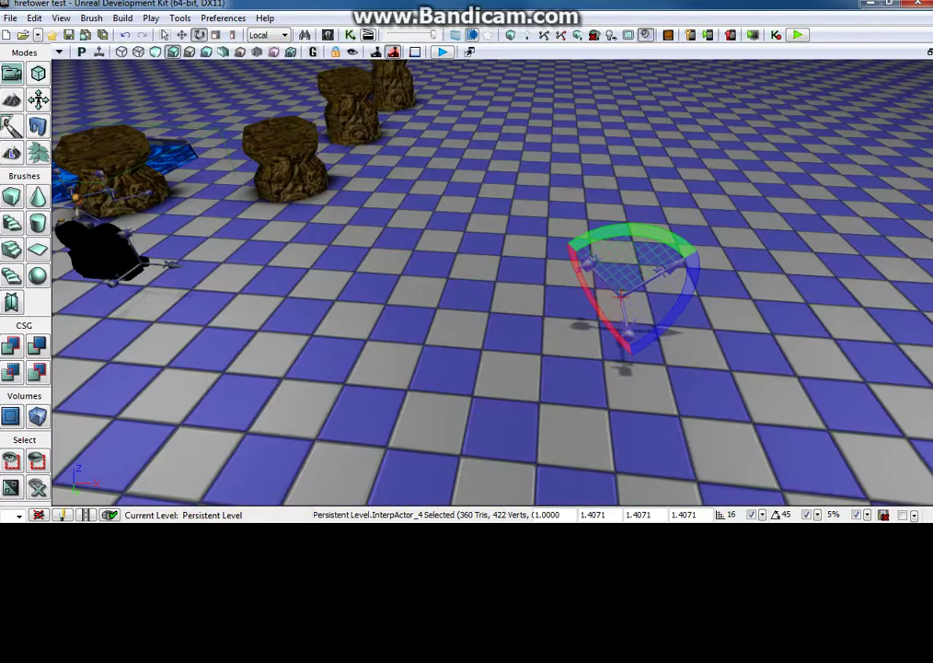
- Switch to world coordinates, nudge the InterpActor along one axis, and find its variable in Kismet
key(Down)
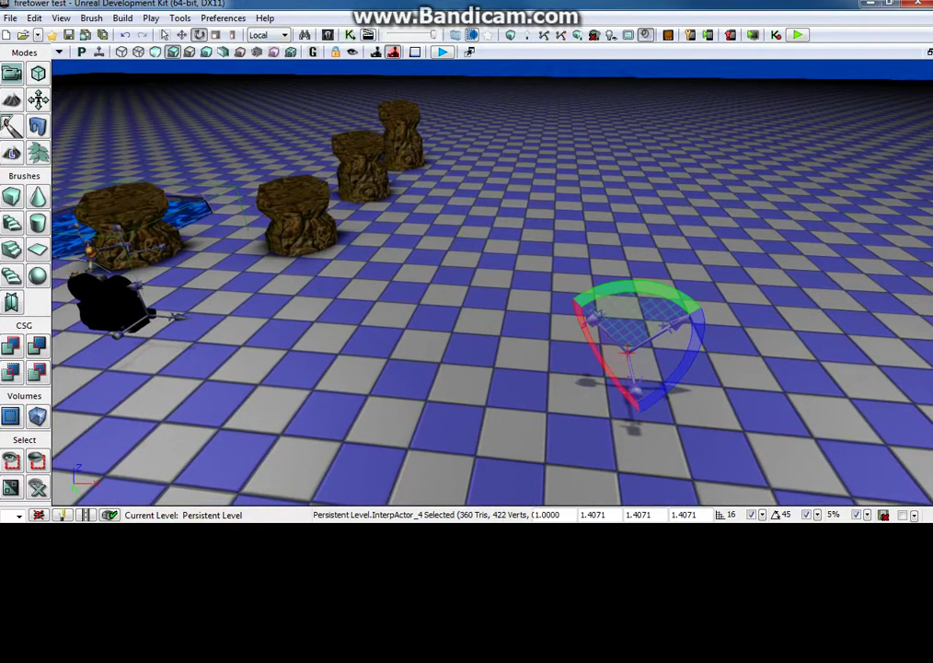
click(269, 35)
click(262, 48)
key(space)
key(Right)
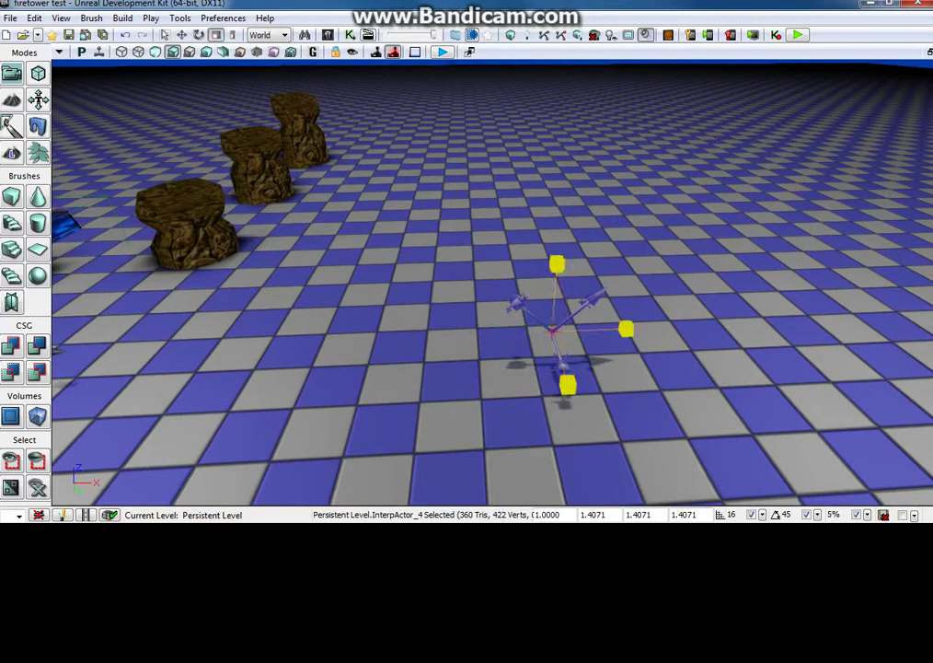
key(space)
drag(613, 329, 654, 326)
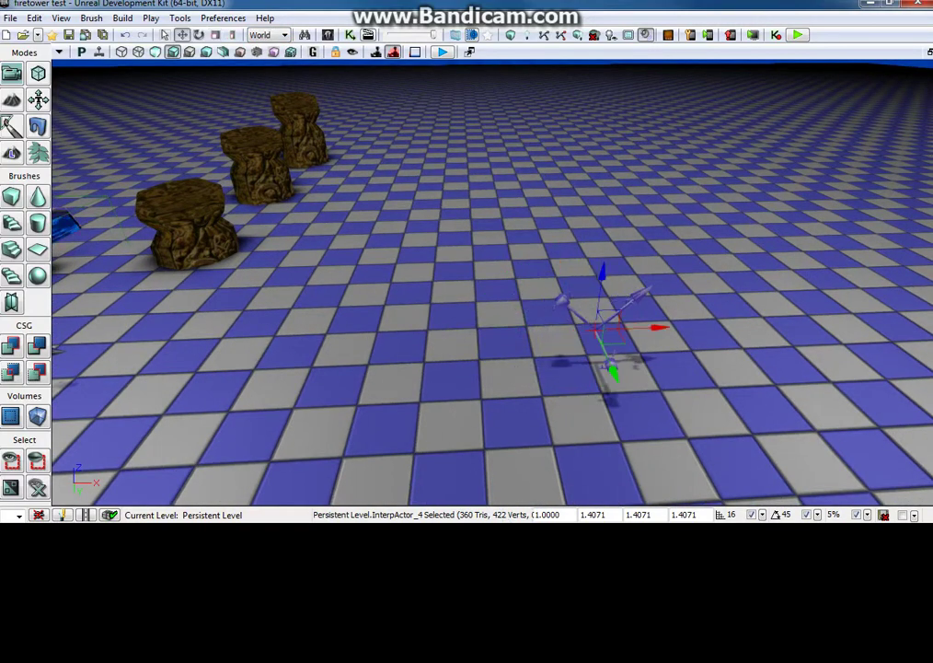
key(ctrl+k)
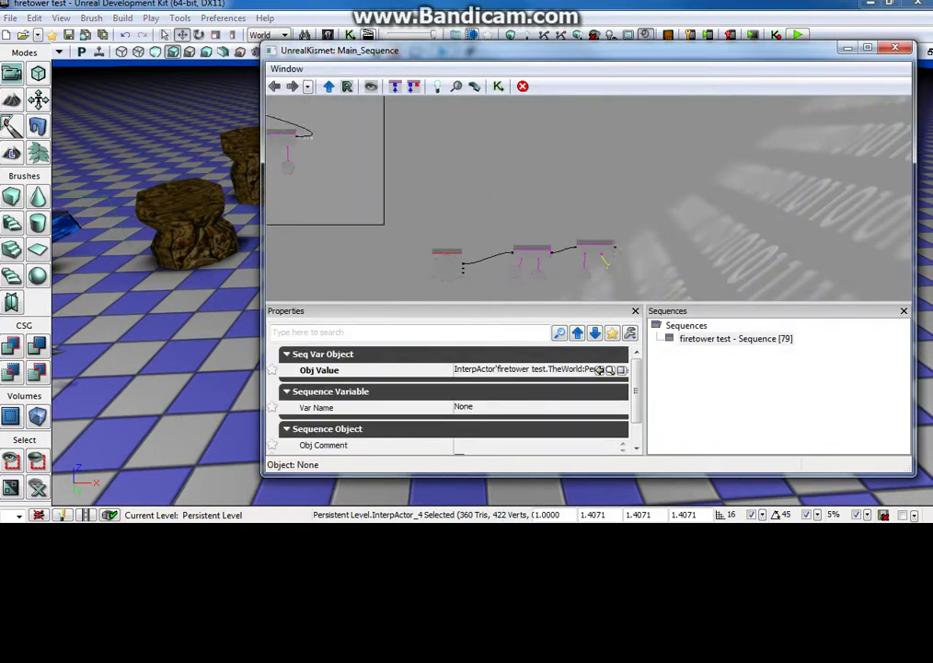
- Add a new Matinee and wire Level Loaded's Loaded and Visible output to its Play input
right_click(481, 136)
click(520, 157)
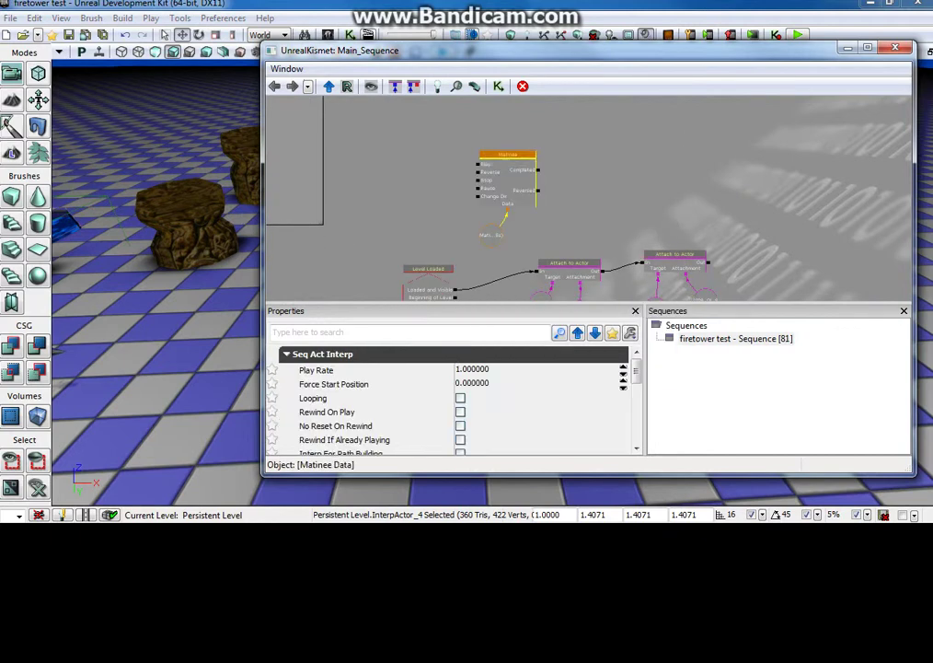
click(527, 164)
scroll(515, 156, up, 4)
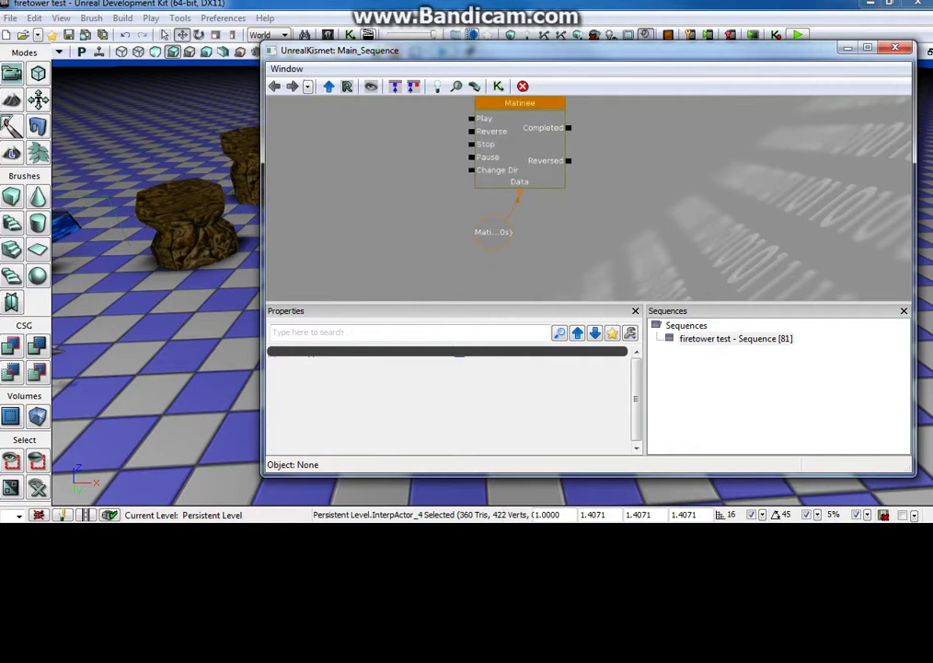
click(519, 138)
scroll(589, 197, down, 3)
drag(699, 230, 690, 175)
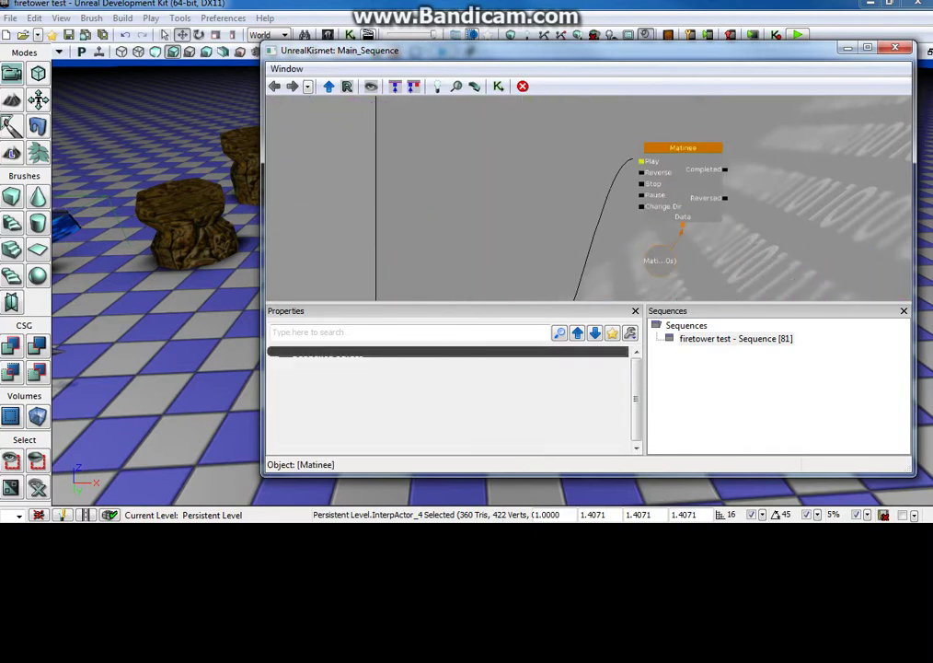
drag(515, 248, 432, 248)
- Close Kismet, select the camera actor in the level, and reopen the Kismet sequence
click(895, 47)
drag(552, 369, 478, 340)
click(602, 395)
drag(603, 395, 570, 382)
drag(479, 341, 497, 354)
click(349, 35)
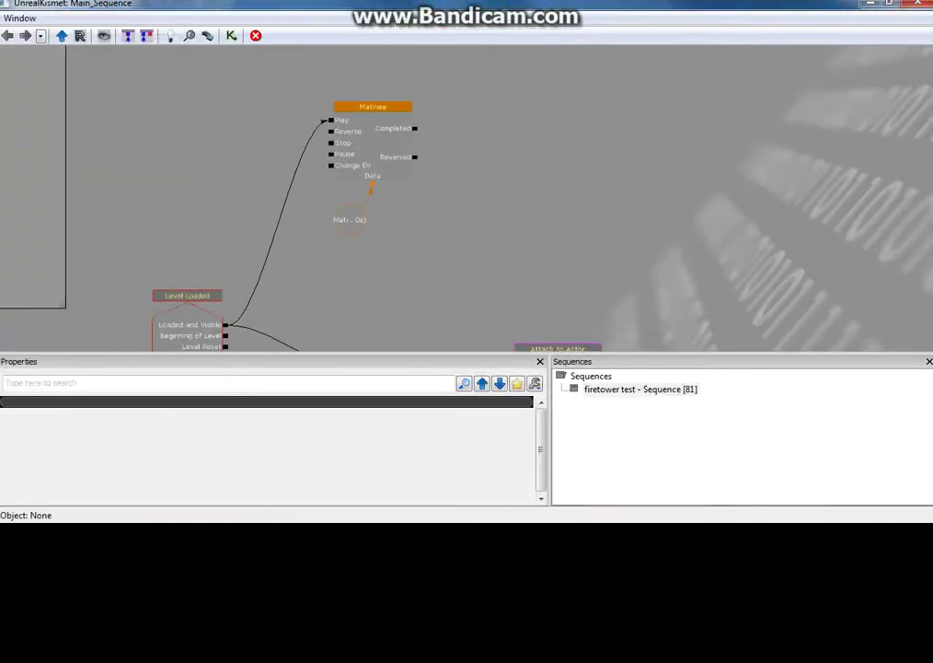
- Open the Matinee editor and add an empty group named Focus_Point
double_click(373, 108)
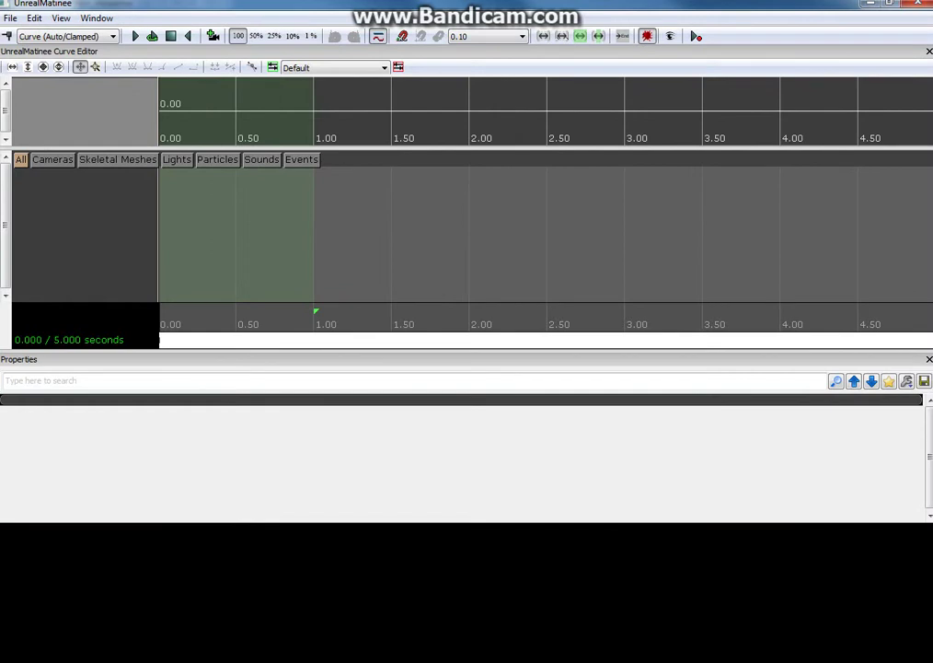
right_click(88, 182)
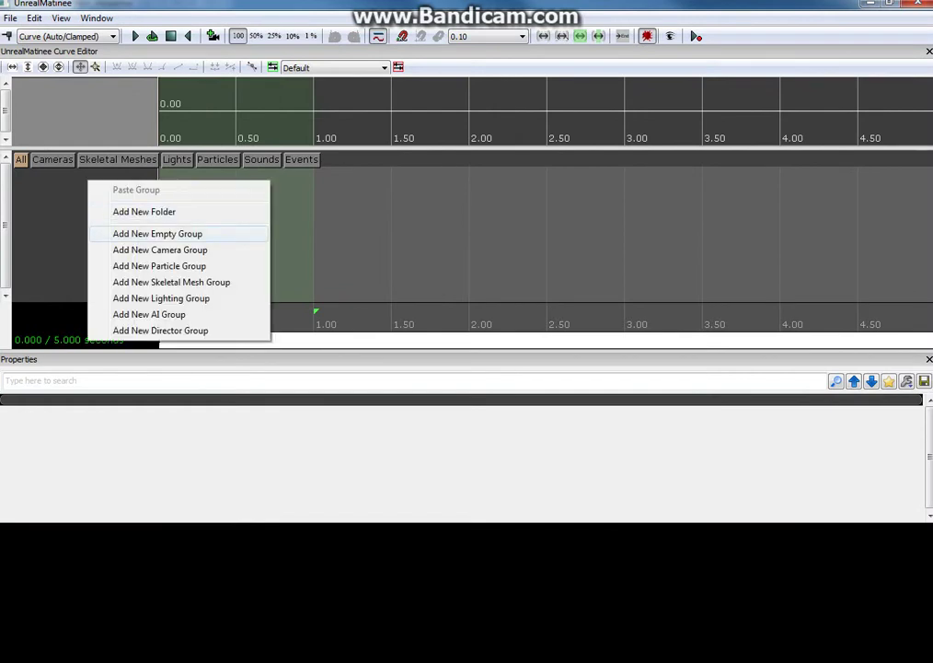
key(Return)
text(Focus_Point)
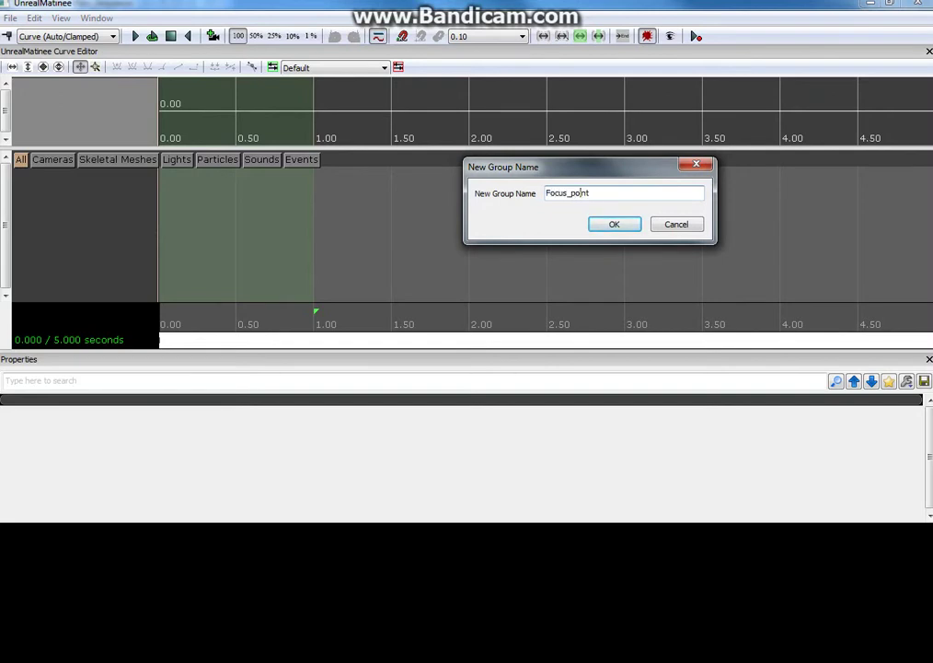
key(Return)
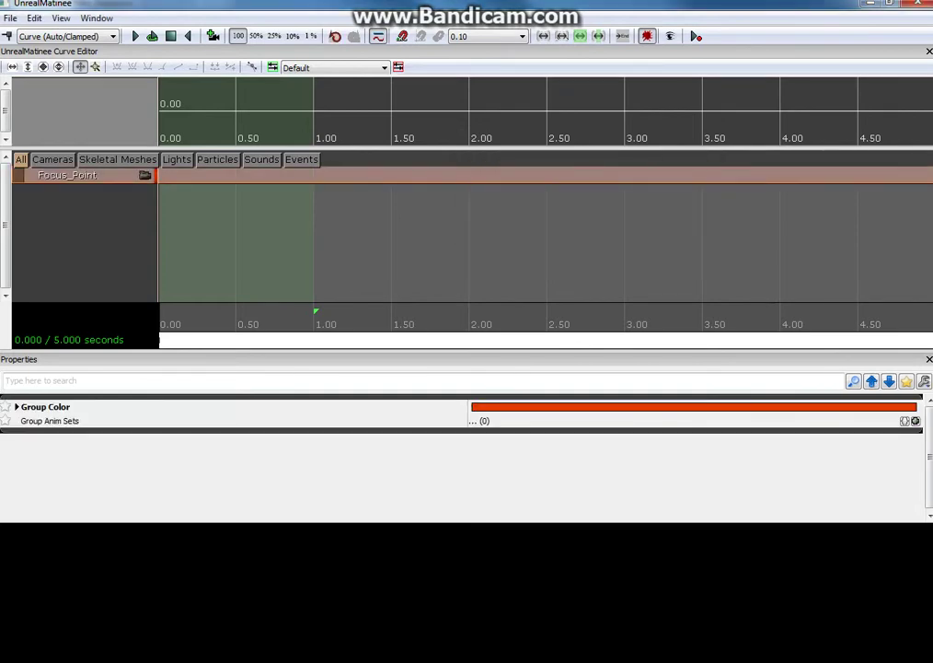
- Add a Movement track to Focus_Point and begin adding a new camera group
right_click(92, 174)
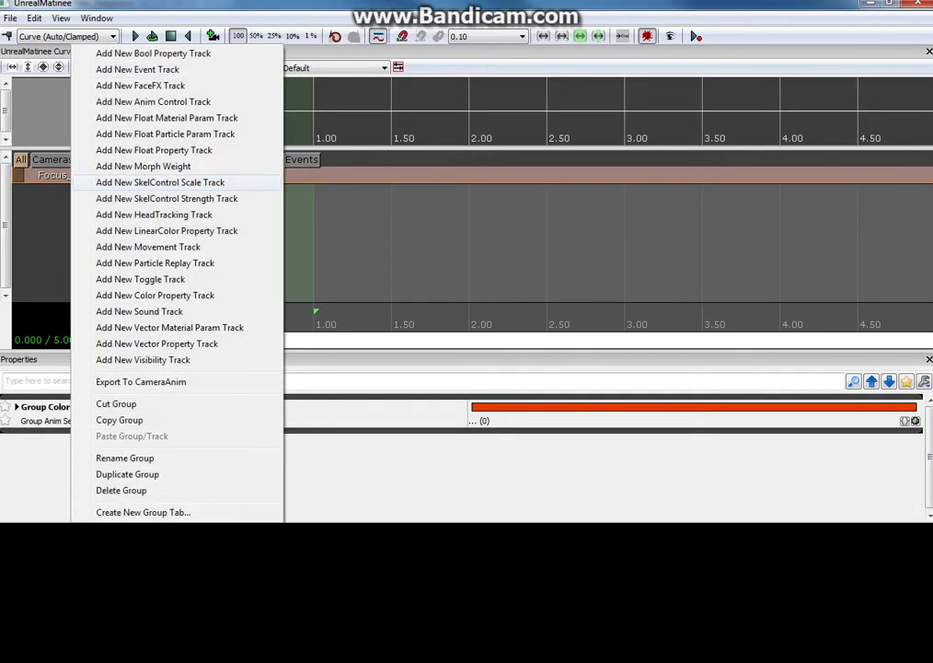
click(166, 246)
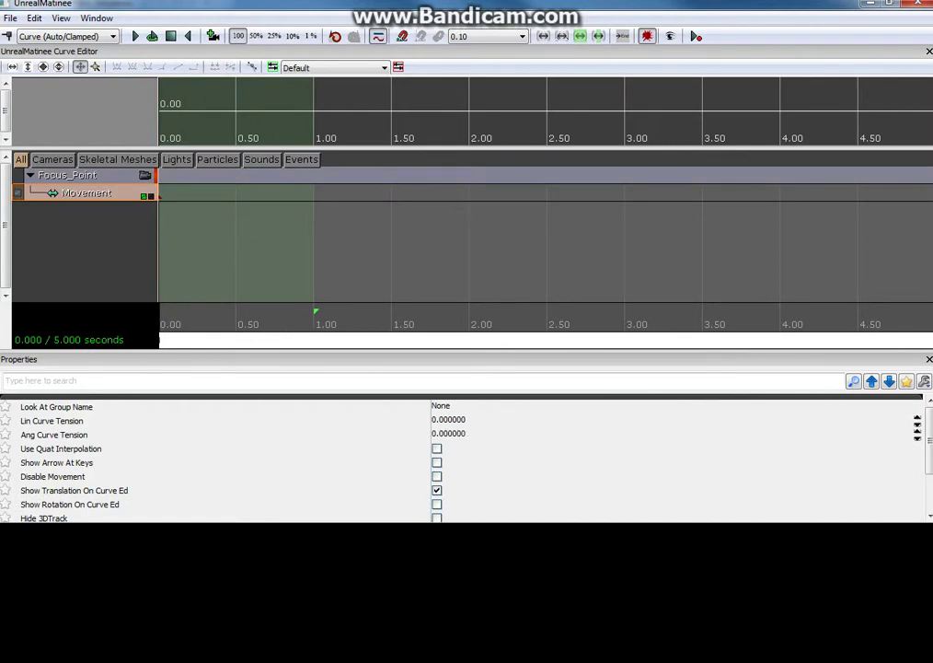
right_click(114, 204)
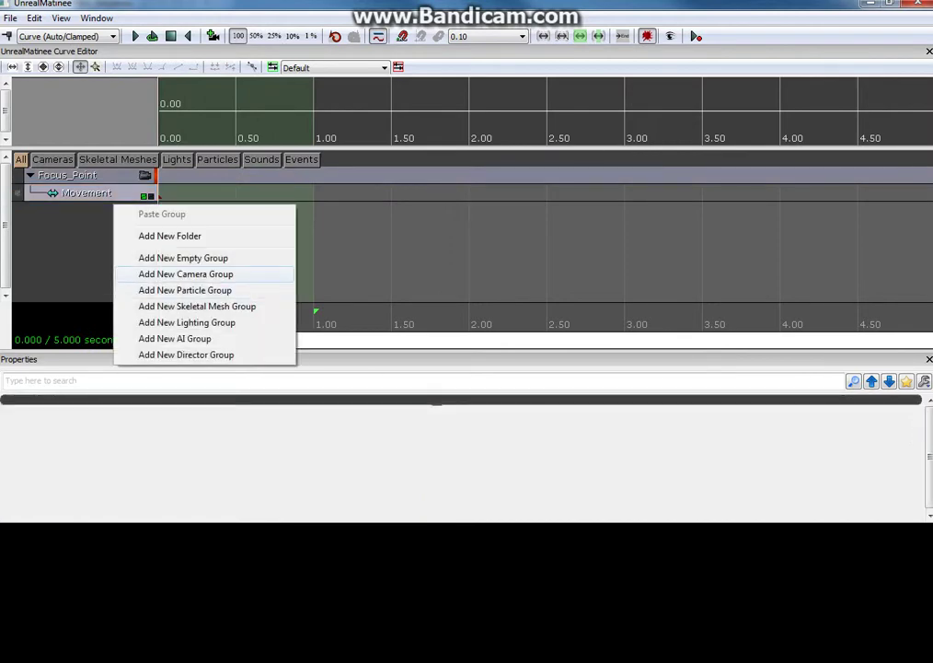
click(188, 273)
- Name the camera group Cam_01 and set its Movement track's Look At Group Name to Focus_Point
text(Cam_01)
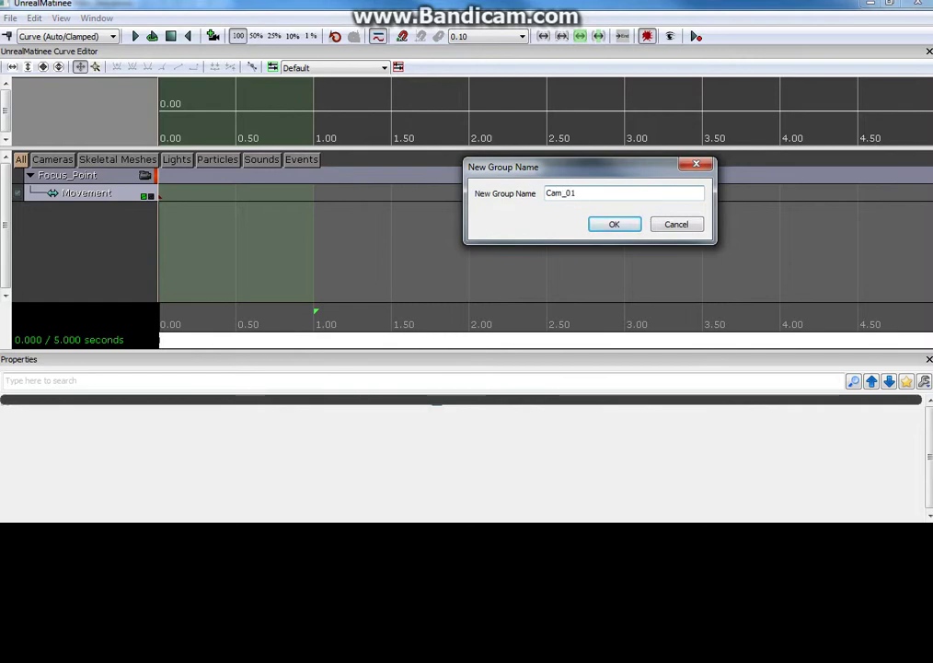
key(Return)
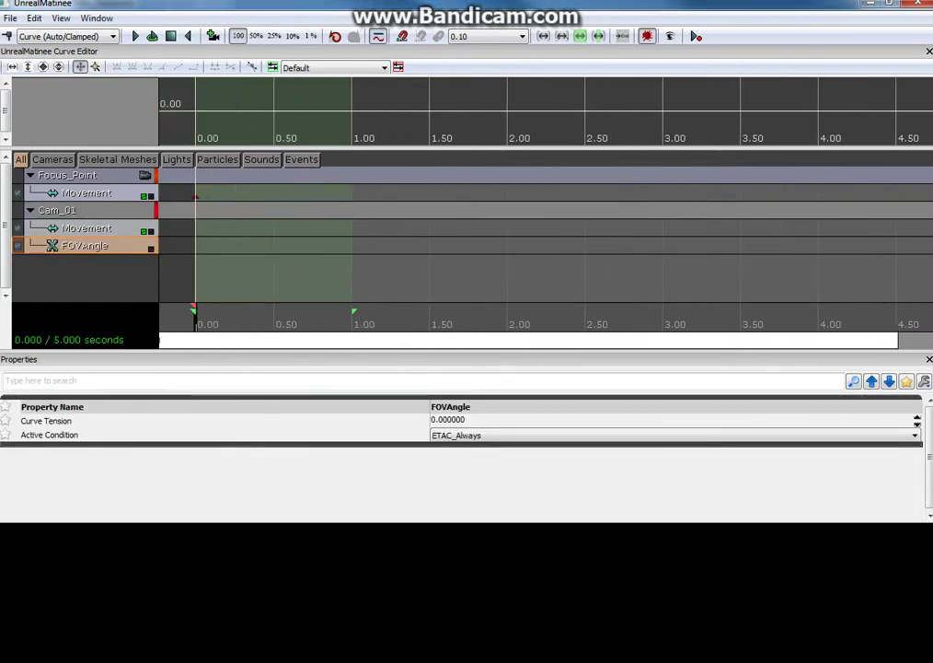
click(87, 228)
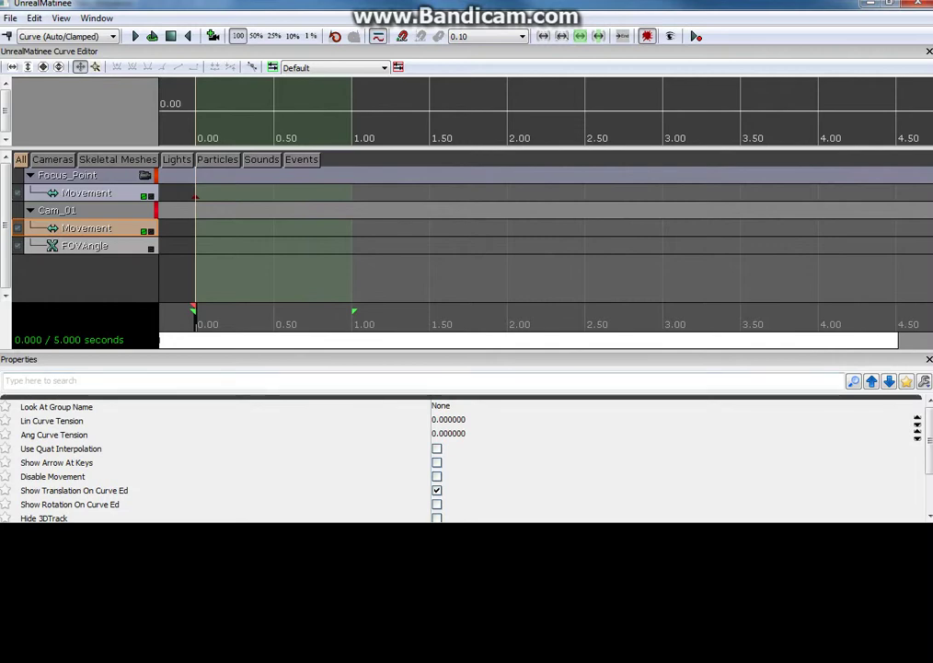
click(441, 405)
text(Focus)
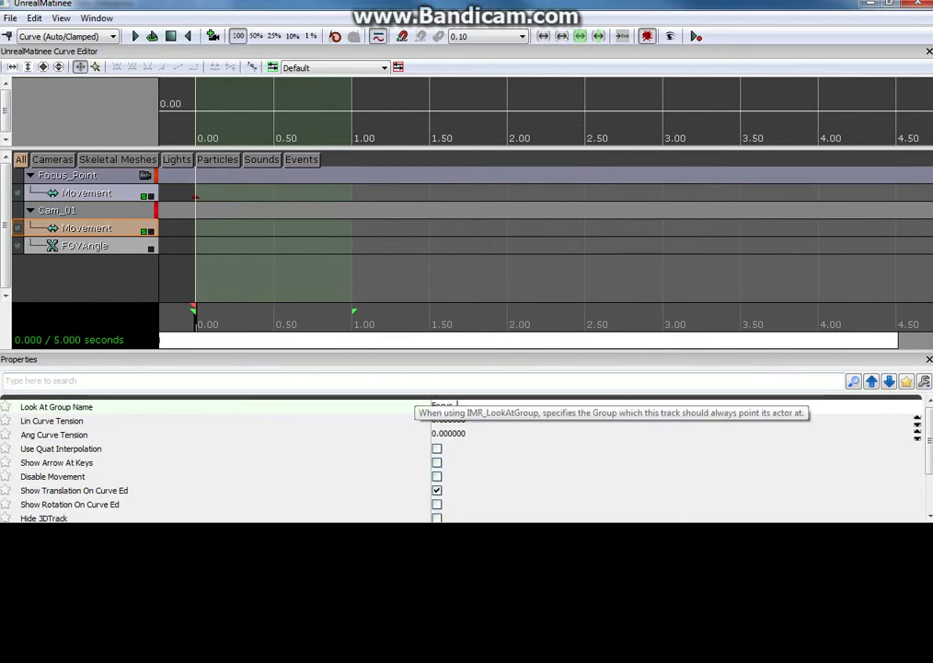
text(_Point)
key(Return)
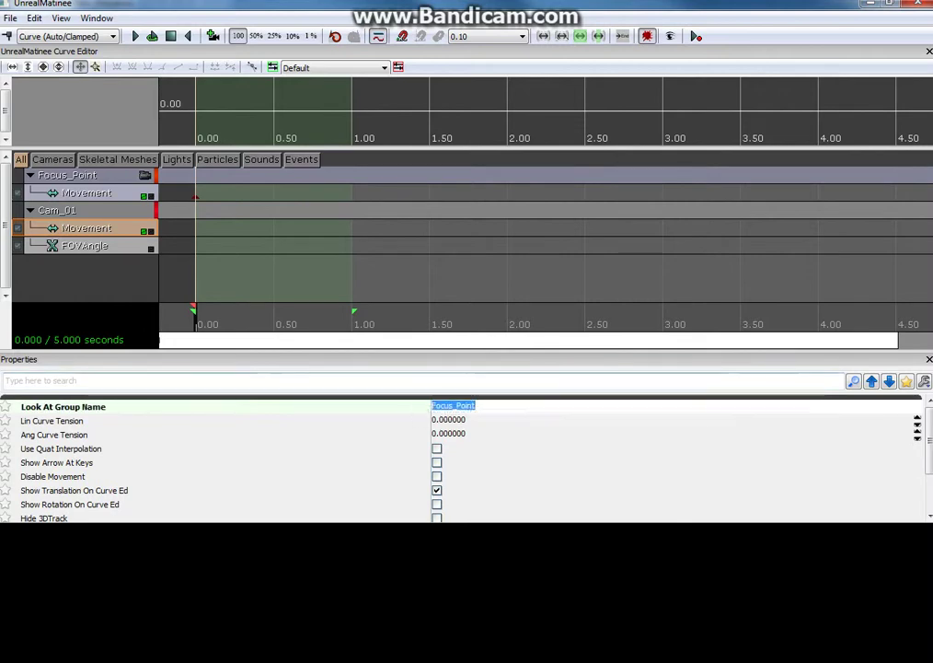
- Set the Movement track's Rot Mode to IMR_LookAtGroup and close Matinee
scroll(460, 456, down, 3)
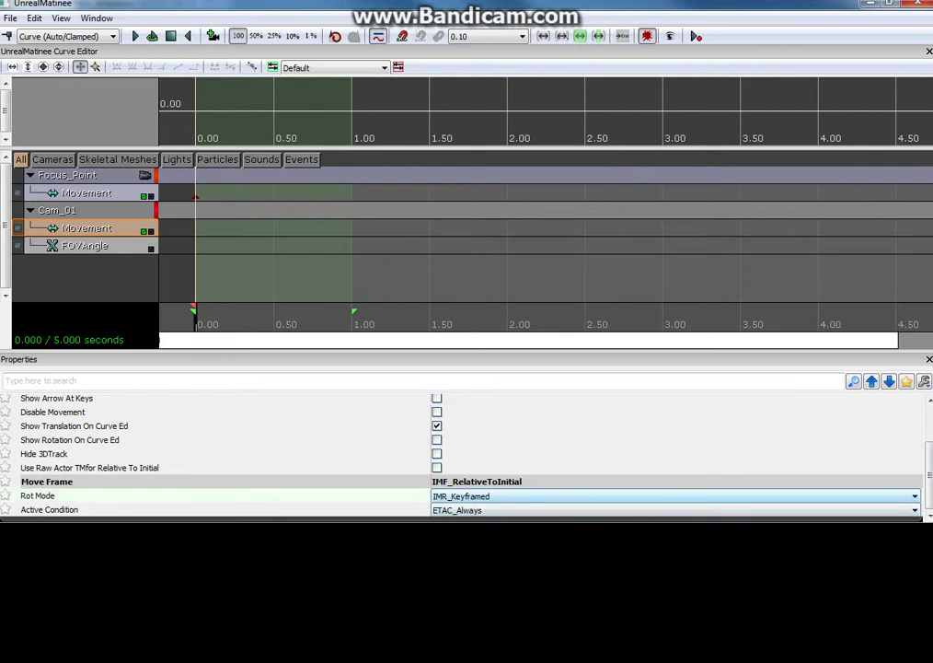
key(alt+Down)
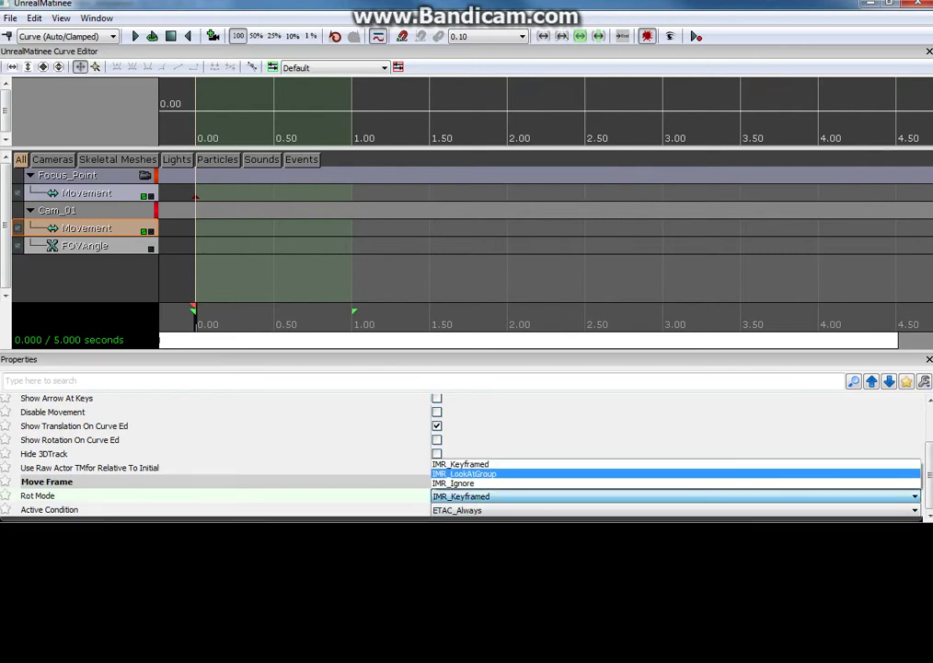
key(Return)
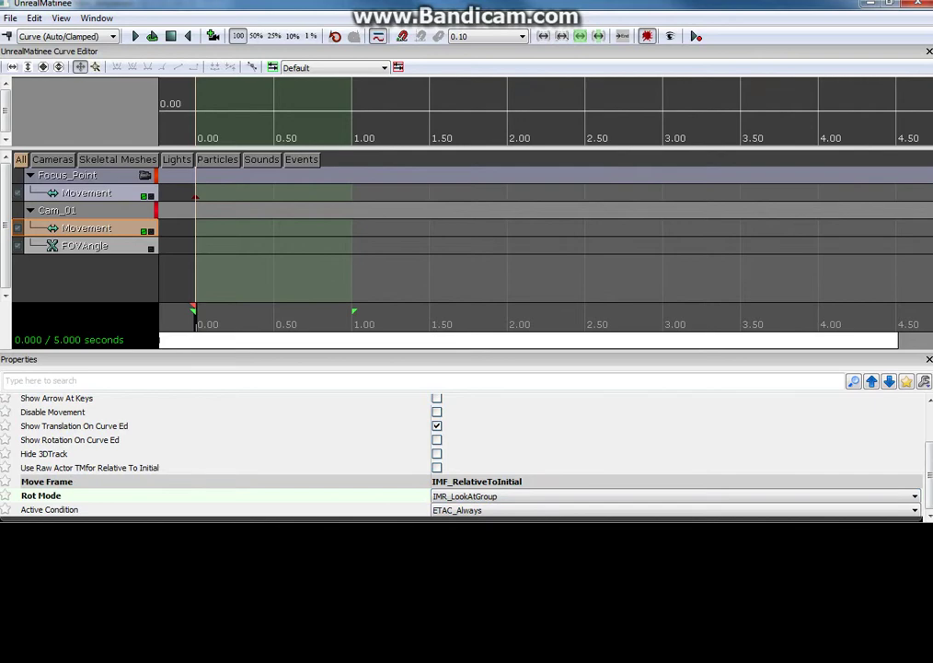
key(super+Down)
- Close the Matinee editor and pan the Kismet graph to the Matinee's inputs
key(alt+F4)
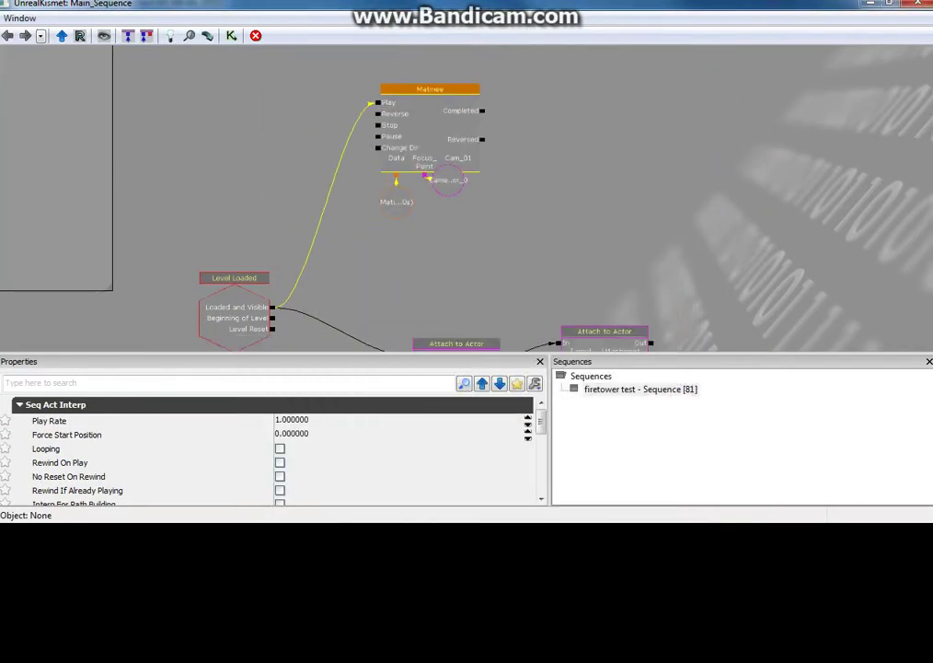
click(448, 180)
scroll(441, 180, up, 3)
click(347, 210)
scroll(348, 210, down, 2)
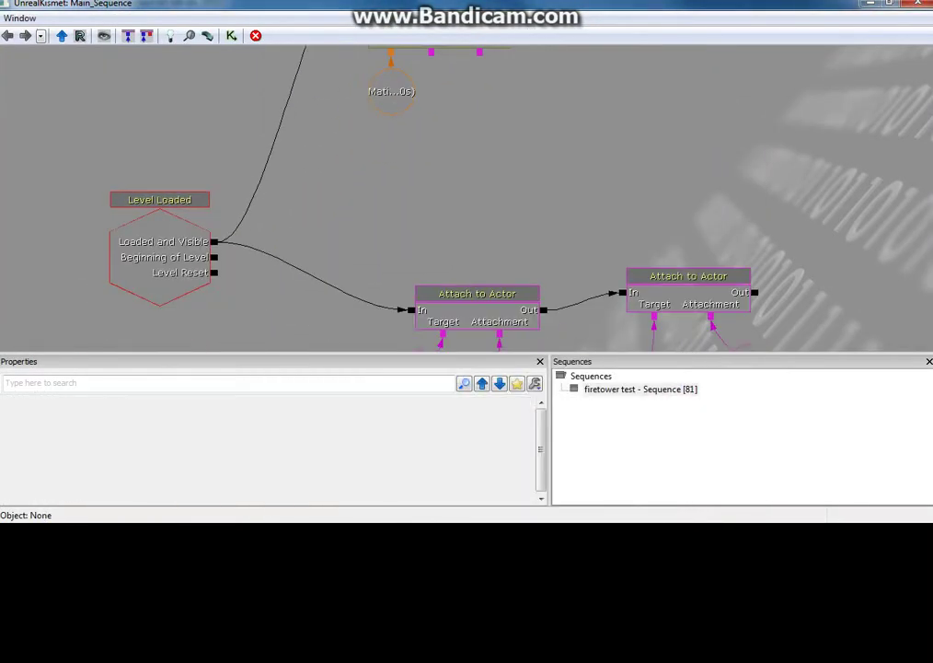
scroll(348, 209, down, 1)
drag(348, 210, 352, 267)
- Restore the Kismet window to normal size and position it over the level view
key(super+Down)
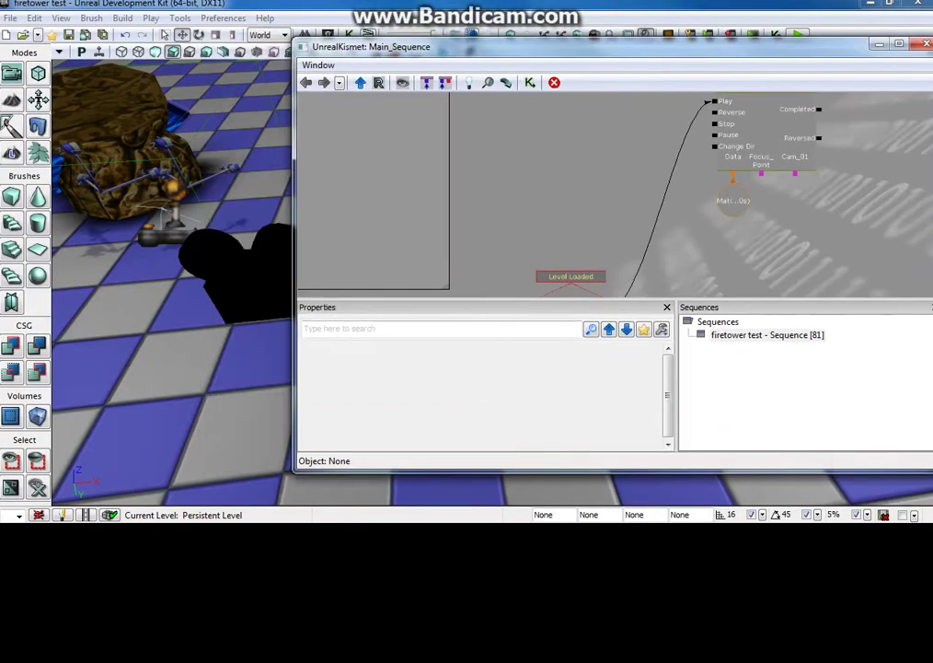
click(656, 94)
scroll(657, 138, up, 3)
mouse_move(460, 230)
mouse_down()
mouse_move(465, 258)
mouse_move(465, 234)
mouse_up()
drag(552, 46, 508, 102)
- Add a CameraActor_0 object variable and link it to the Matinee's Cam_01 input
right_click(676, 271)
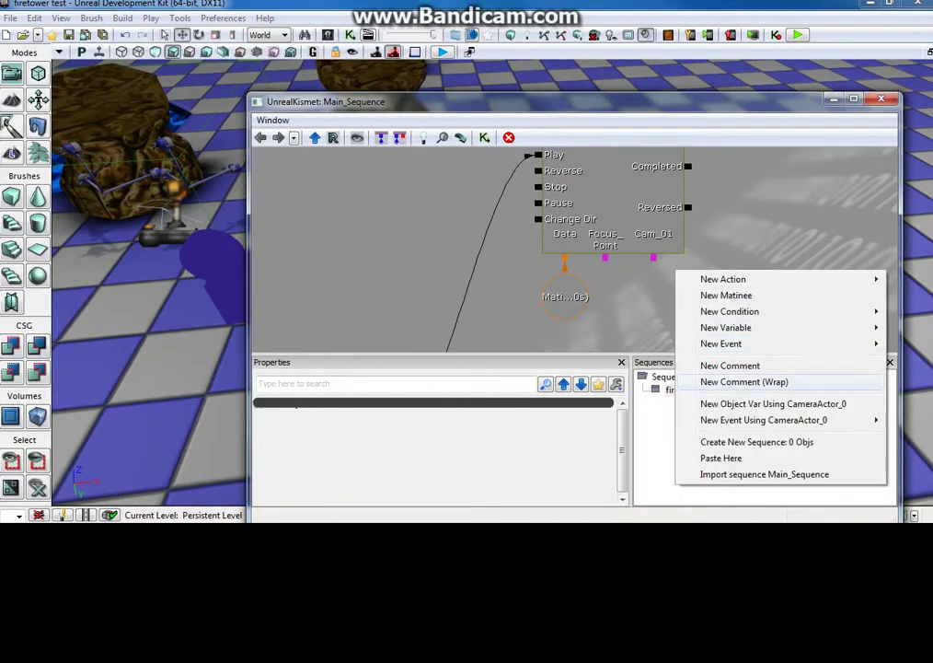
click(773, 403)
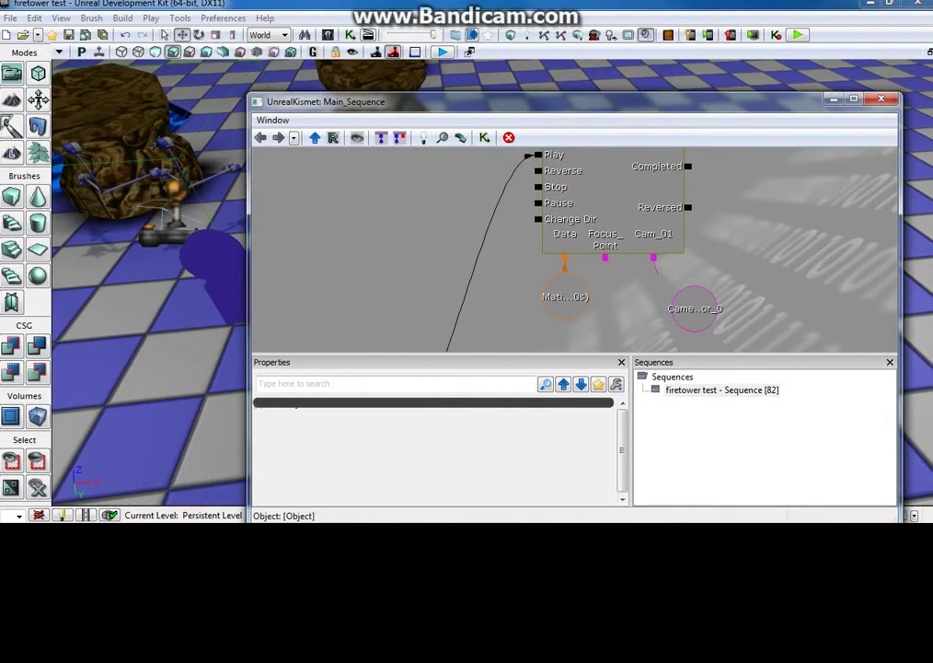
drag(653, 257, 700, 297)
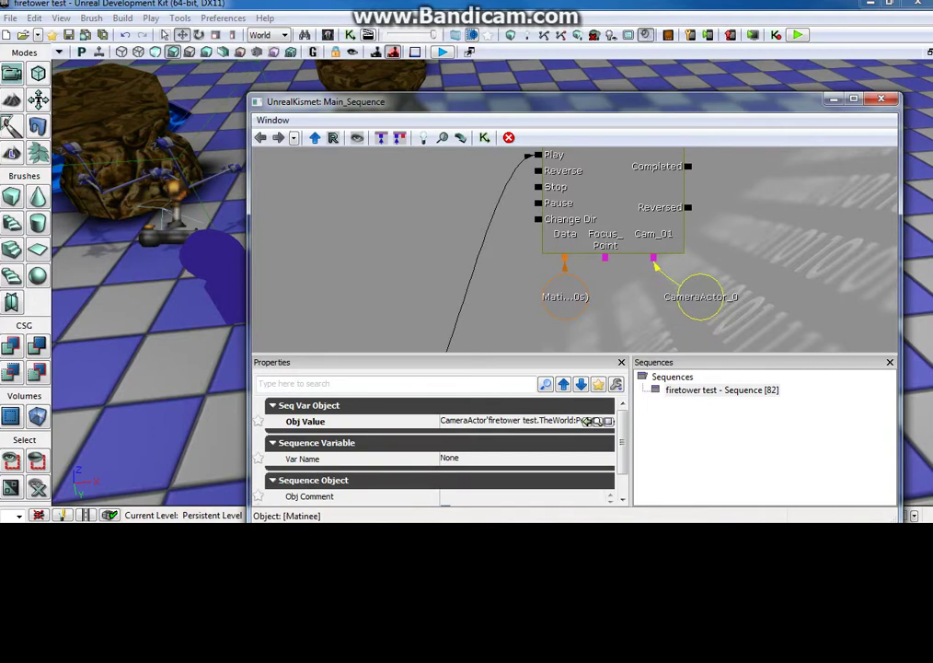
- Select InterpActor_4 in the level and add an object variable for it in Kismet
click(588, 420)
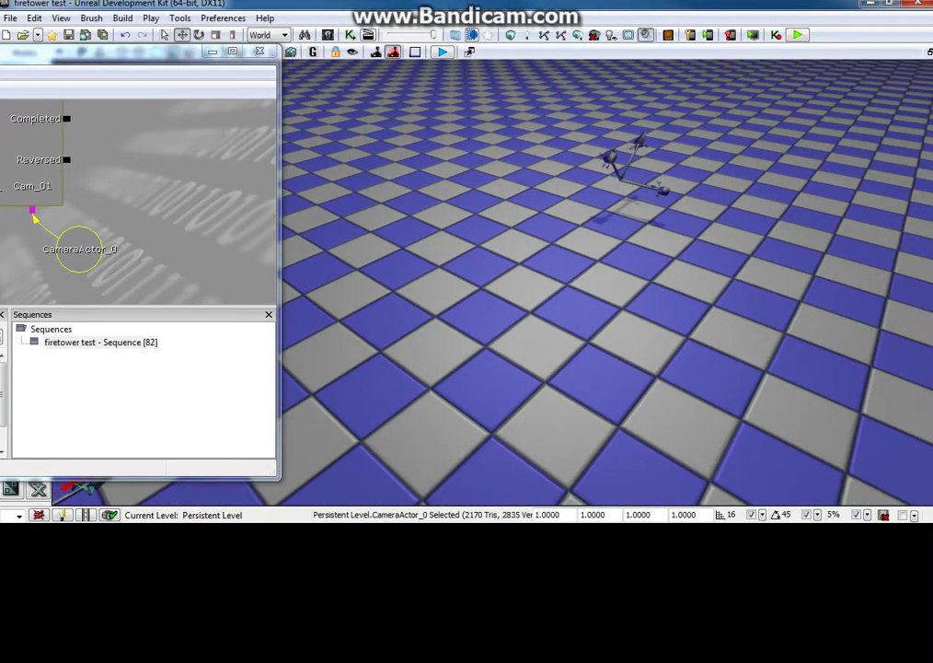
click(625, 159)
click(350, 34)
right_click(375, 276)
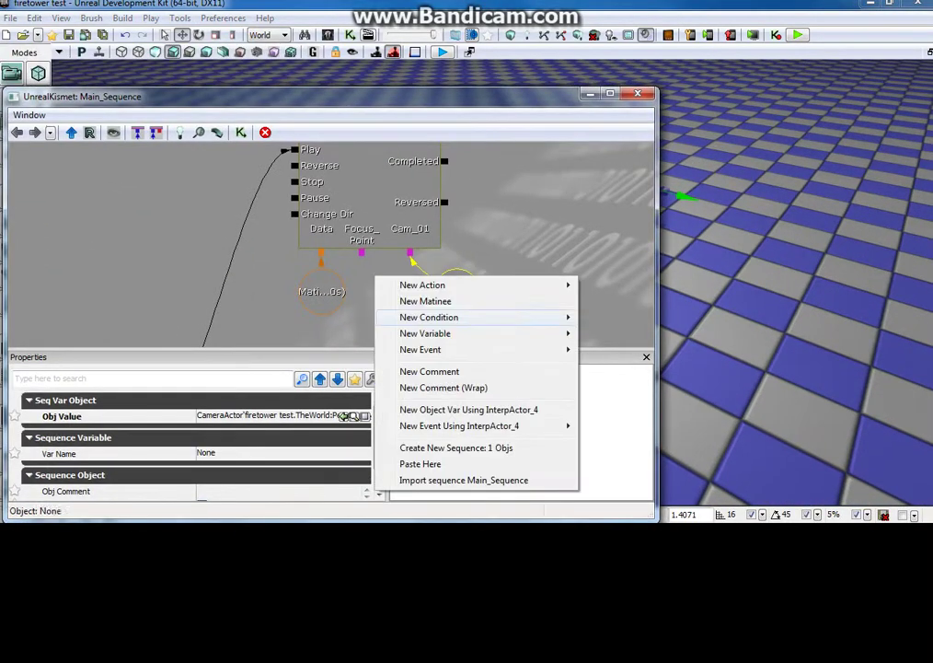
click(469, 409)
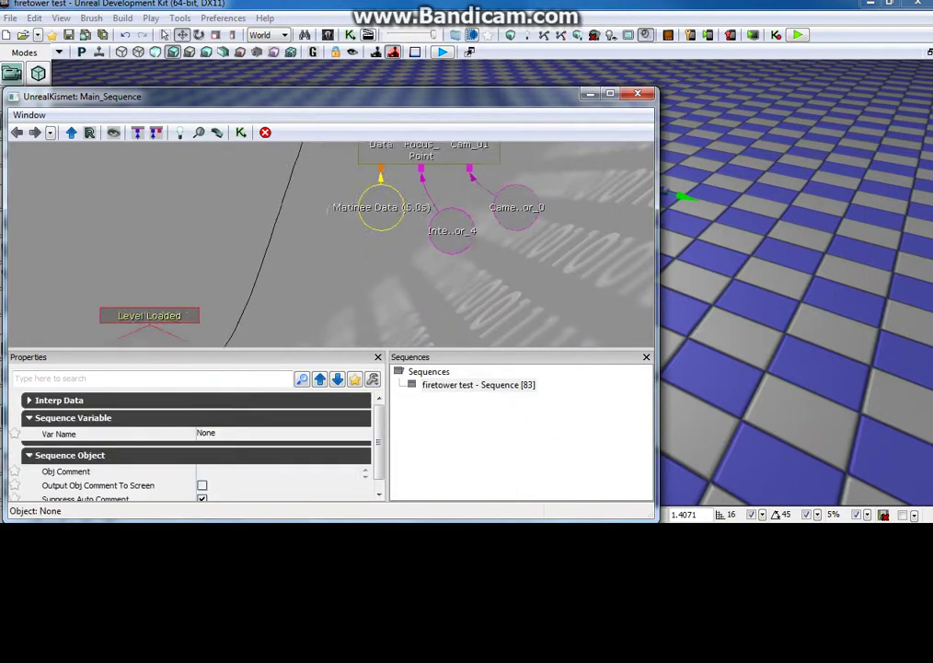
scroll(331, 244, down, 3)
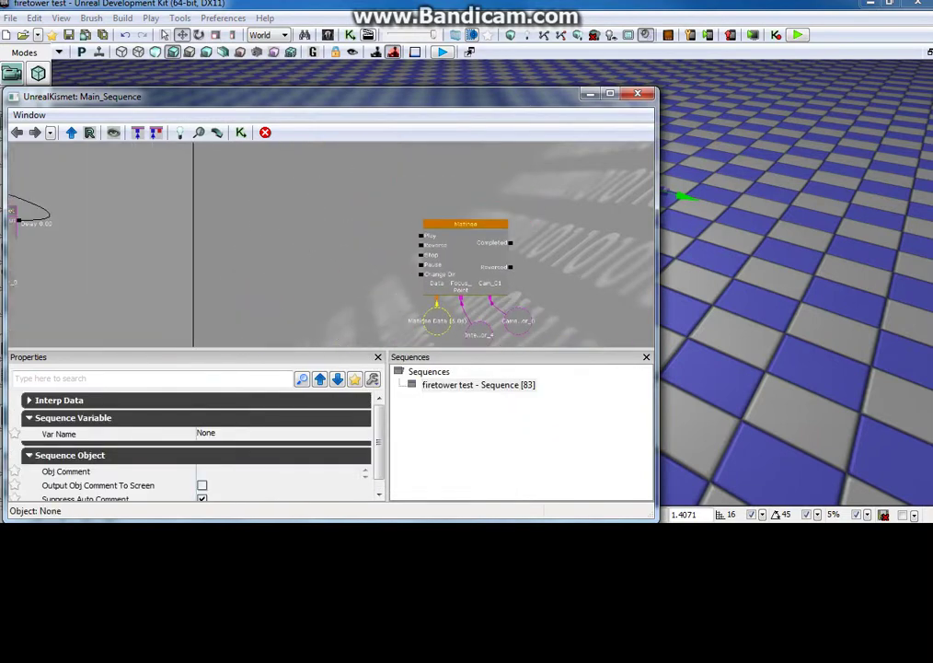
- Add a Key/Button Pressed input event and move it beside the Matinee
scroll(322, 239, up, 2)
right_click(308, 223)
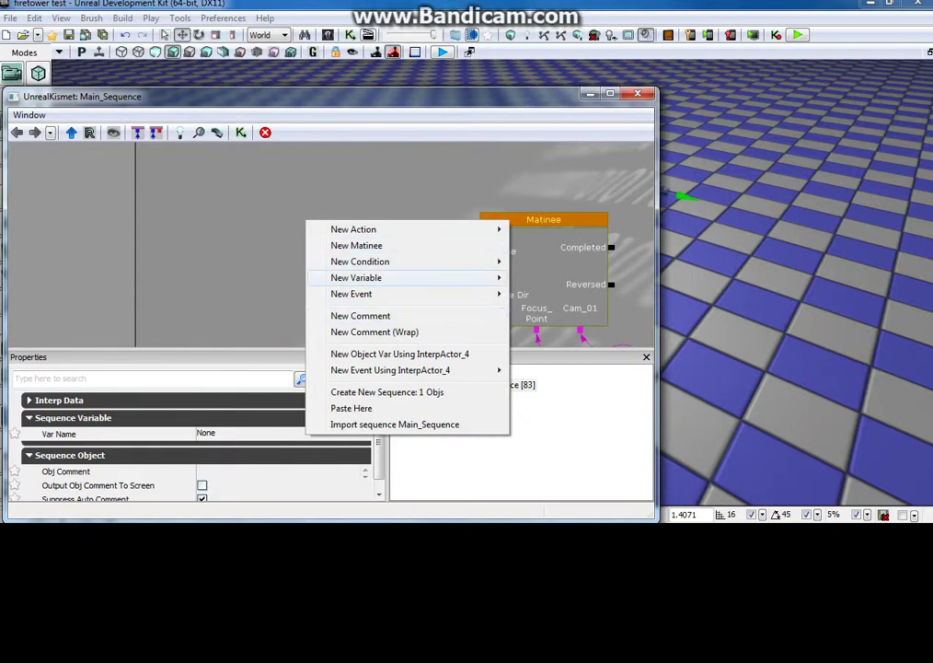
mouse_move(386, 277)
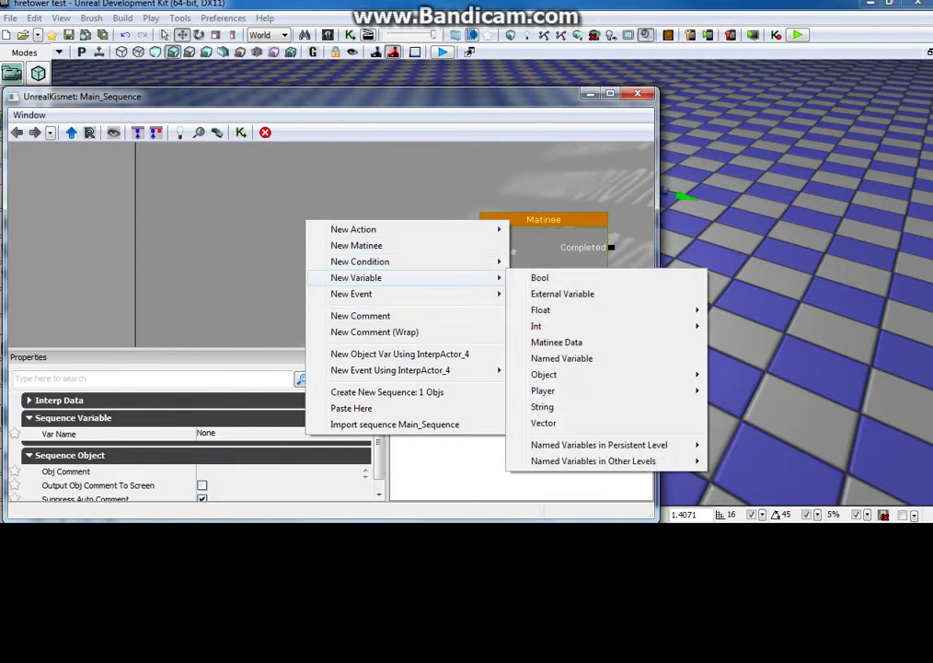
mouse_move(368, 261)
mouse_move(351, 293)
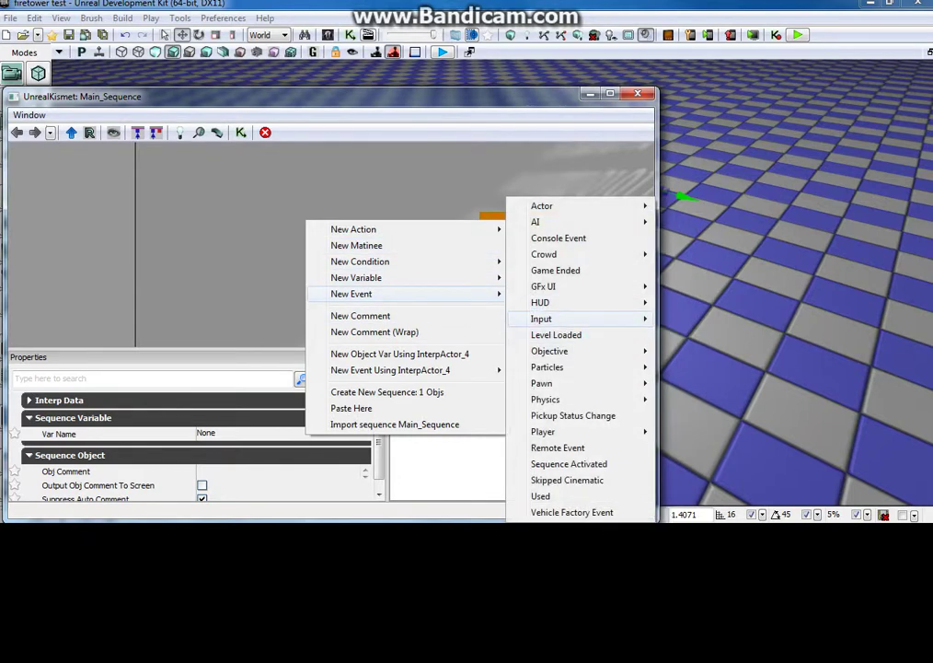
mouse_move(552, 318)
click(714, 335)
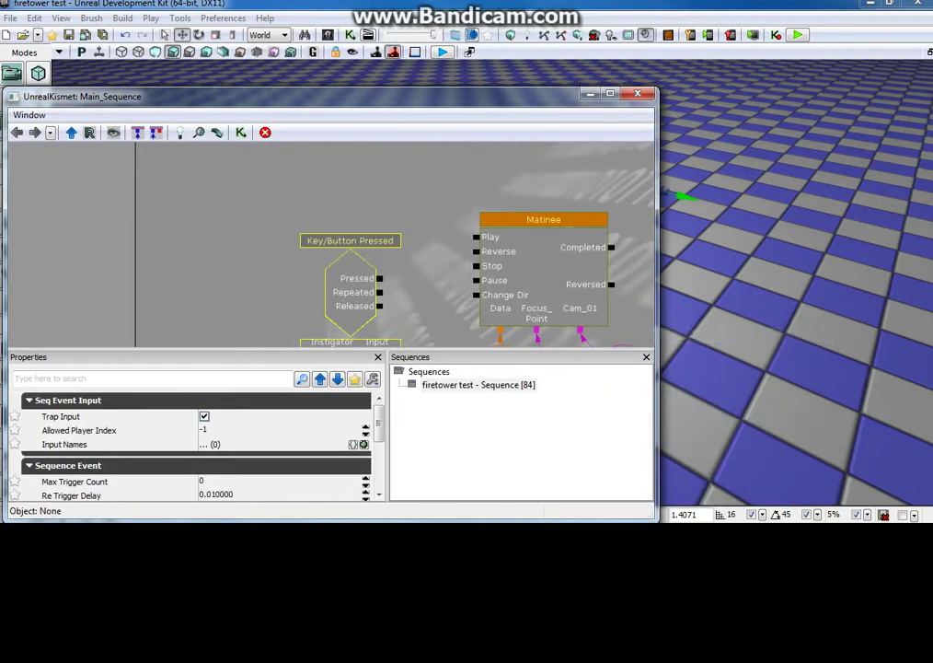
drag(318, 244, 254, 146)
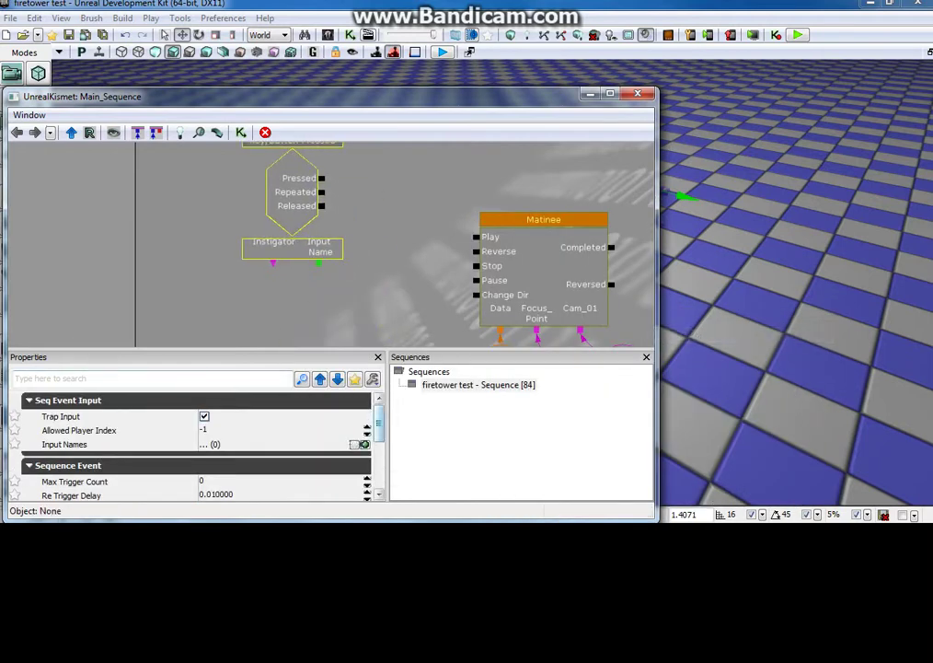
- Add an Input Names entry to the event and wire its Pressed output to Matinee Play
click(363, 444)
click(209, 454)
click(212, 312)
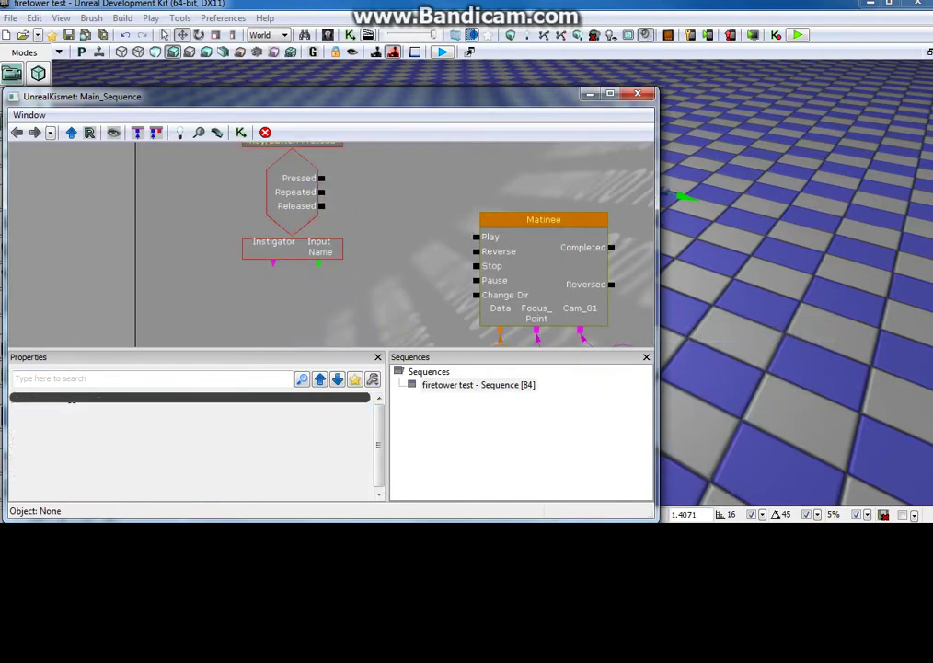
drag(321, 178, 476, 237)
- Duplicate the key event, set its input name to X, and wire it to Matinee Reverse
click(254, 146)
key(ctrl+c)
key(ctrl+v)
drag(414, 304, 267, 236)
click(386, 294)
click(268, 244)
click(211, 457)
drag(297, 233, 467, 235)
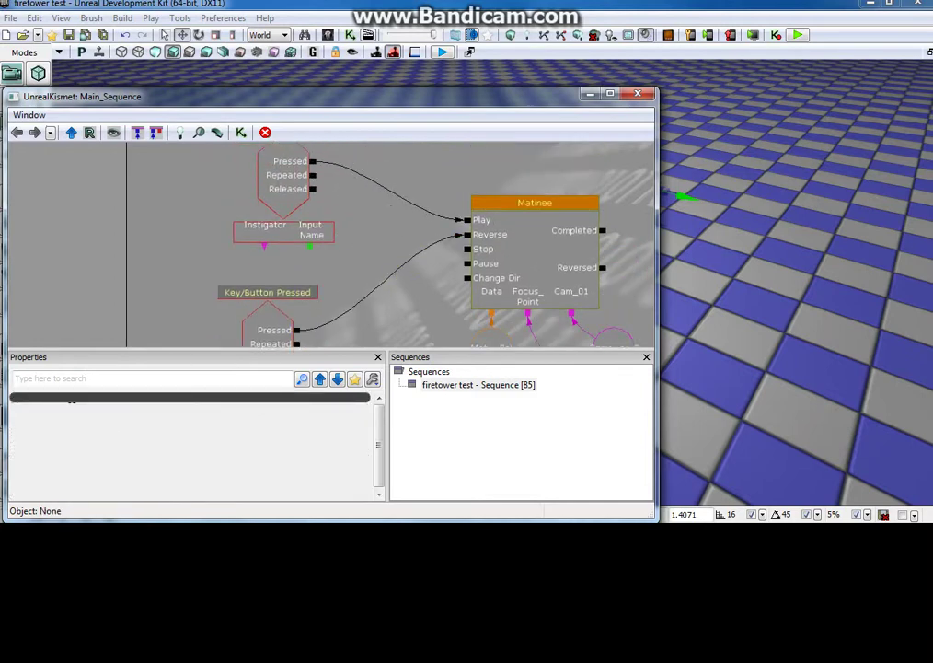
- Review the wiring, tidy the key event node, and open the Matinee for editing
drag(396, 313, 396, 252)
scroll(307, 318, down, 1)
drag(307, 293, 323, 318)
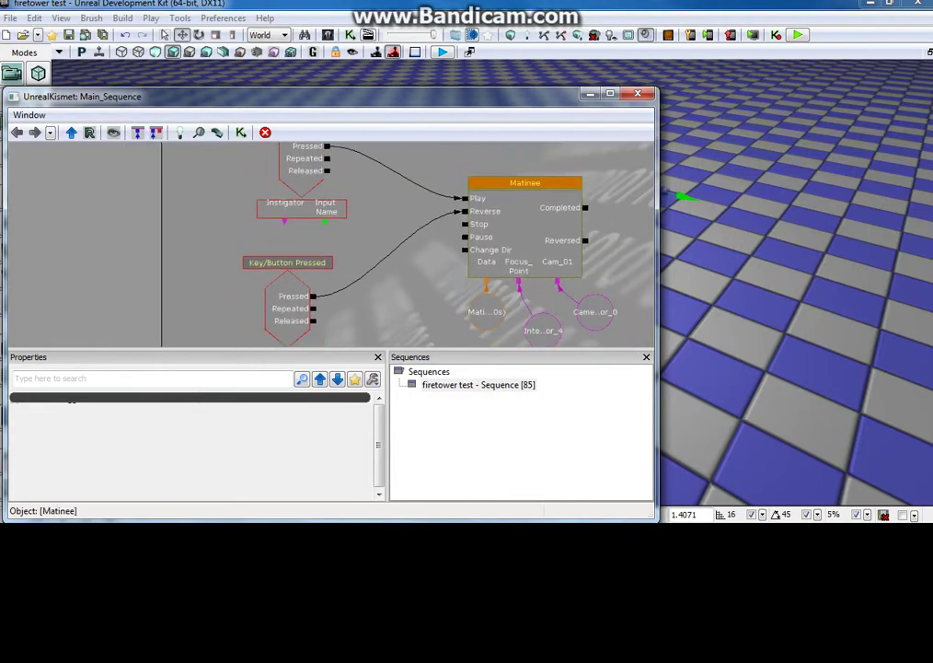
drag(287, 261, 274, 248)
click(524, 183)
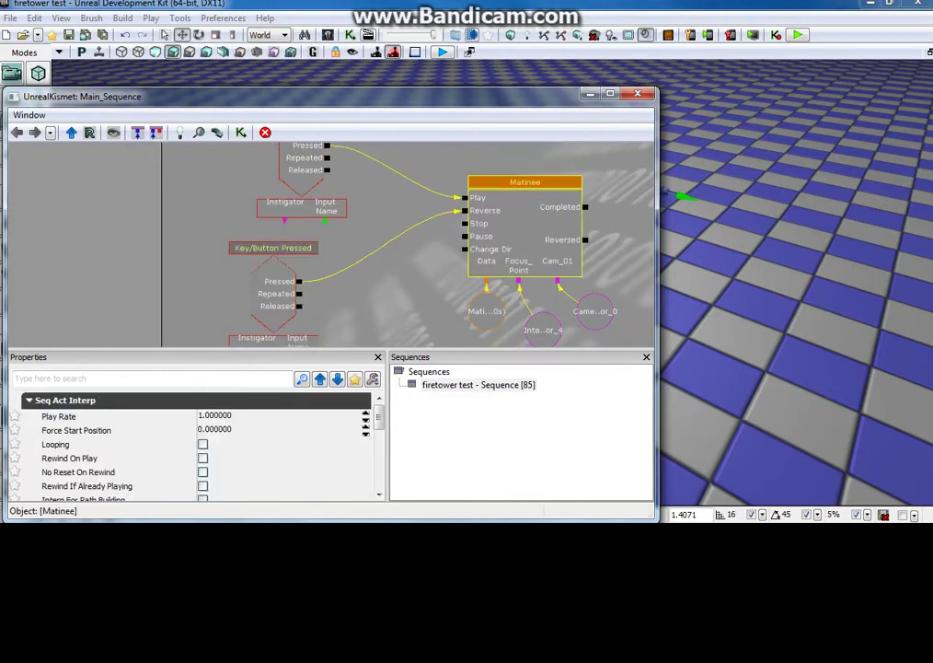
double_click(524, 182)
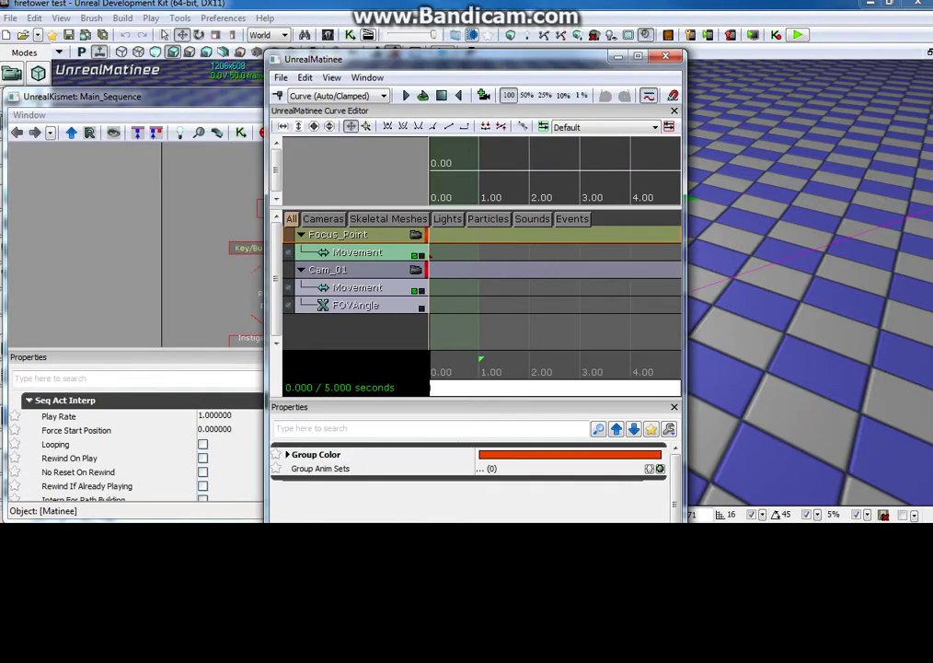
- Select Cam_01's Movement track and shorten the sequence to 0.991 seconds
drag(414, 58, 307, 52)
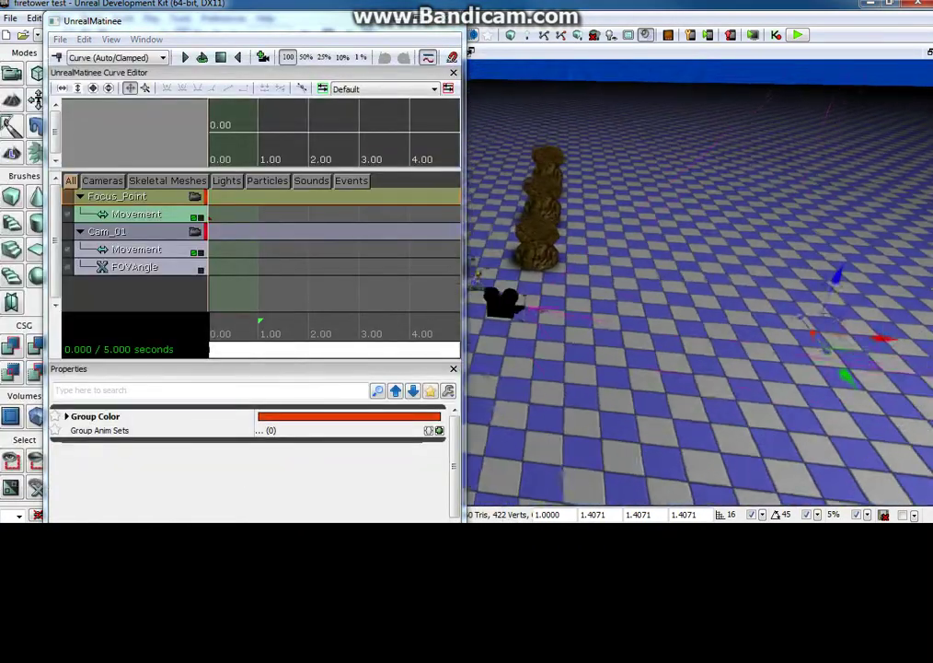
click(107, 231)
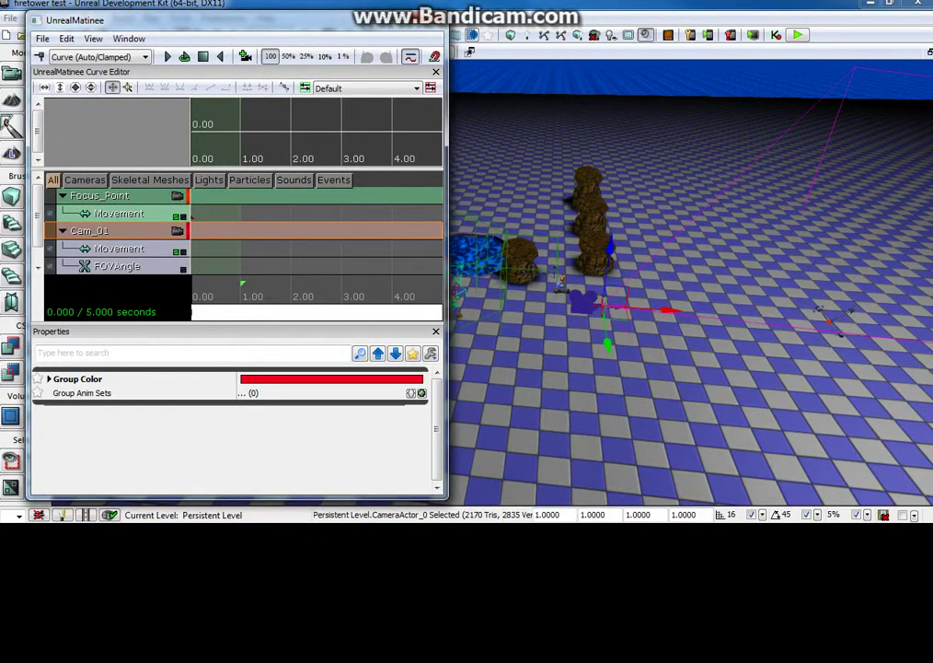
click(119, 248)
scroll(276, 240, up, 3)
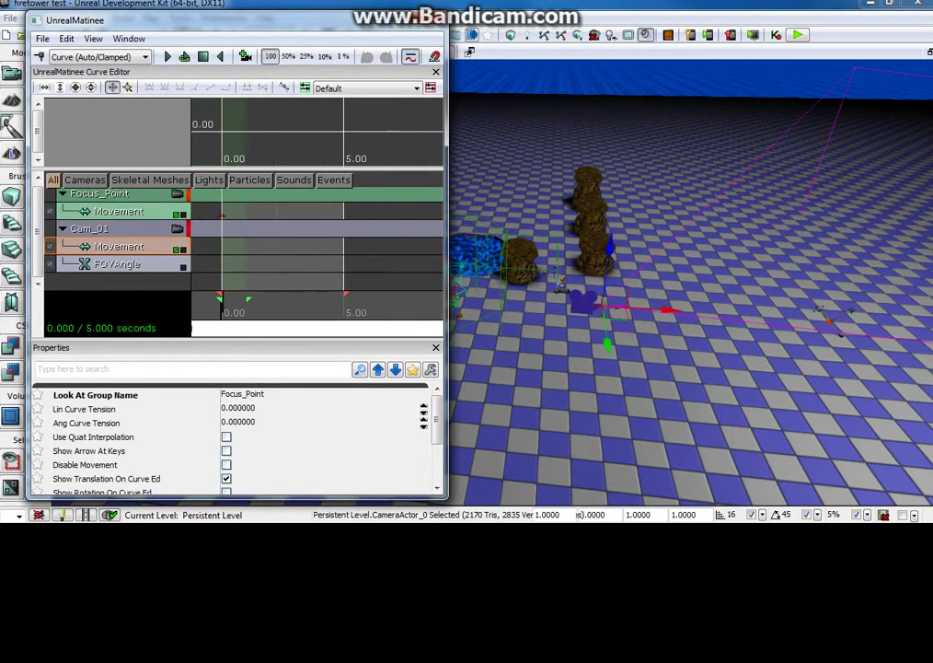
drag(345, 296, 246, 296)
- Keyframe the camera at 0.00, then slide it along X and key it at 0.792 s
scroll(276, 239, up, 2)
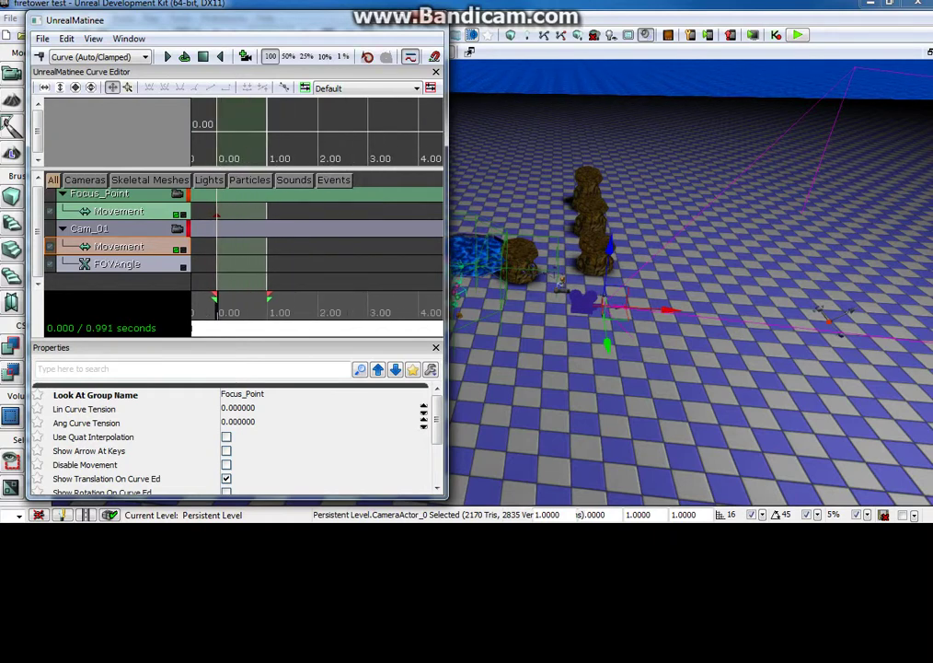
key(Return)
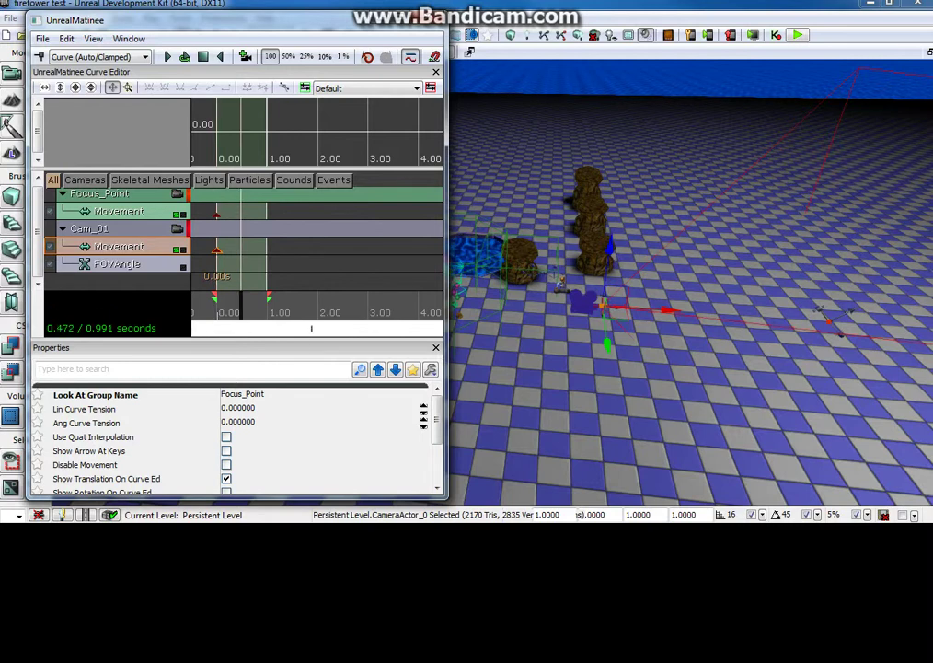
drag(677, 297, 722, 276)
key(Return)
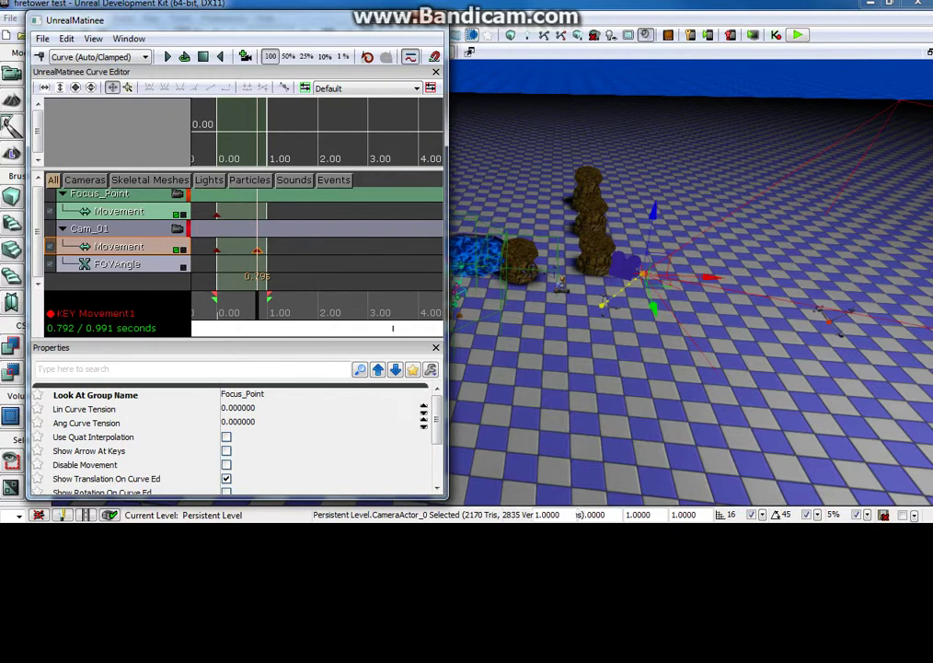
- Move the focus point actor down-right, key its Movement track, and close Matinee
click(99, 194)
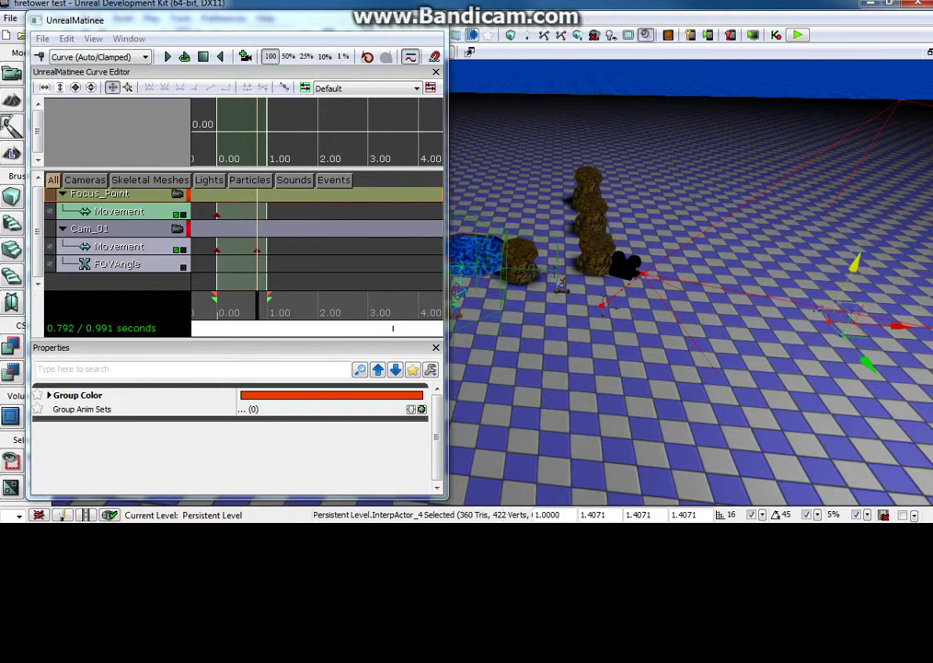
drag(230, 14, 230, 81)
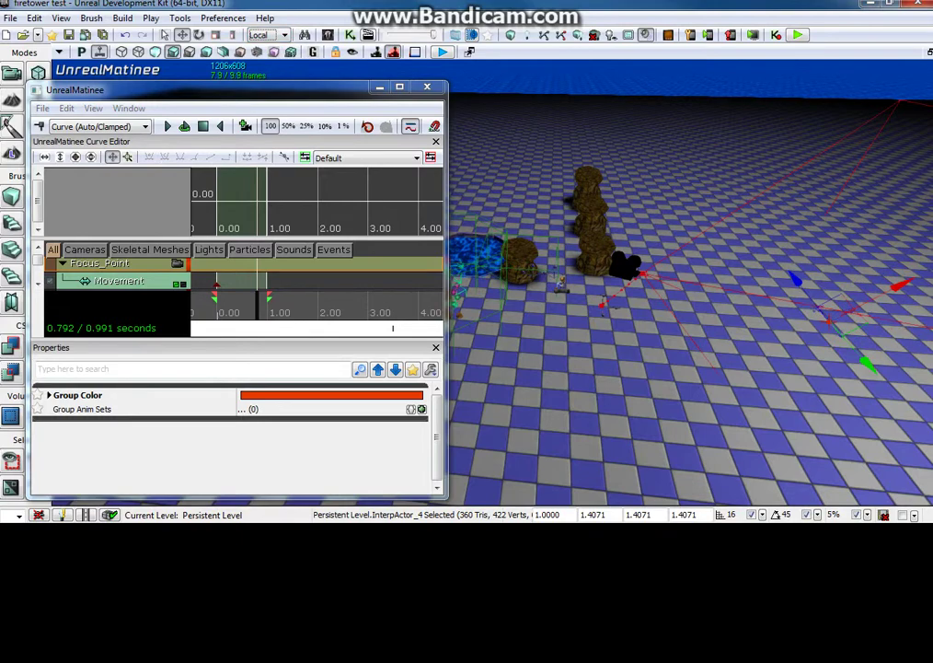
drag(867, 366, 907, 406)
click(118, 280)
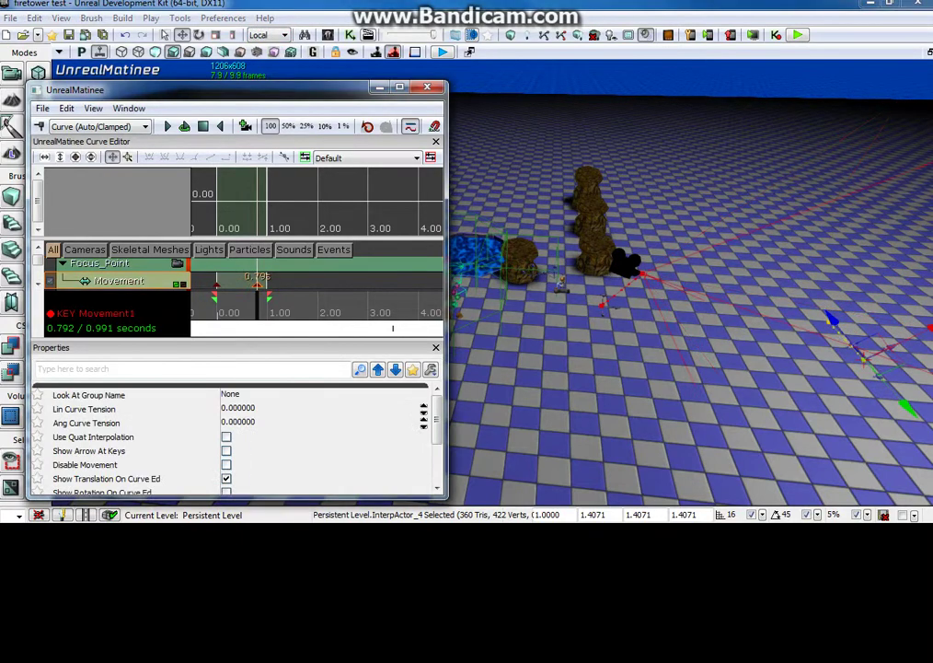
key(Return)
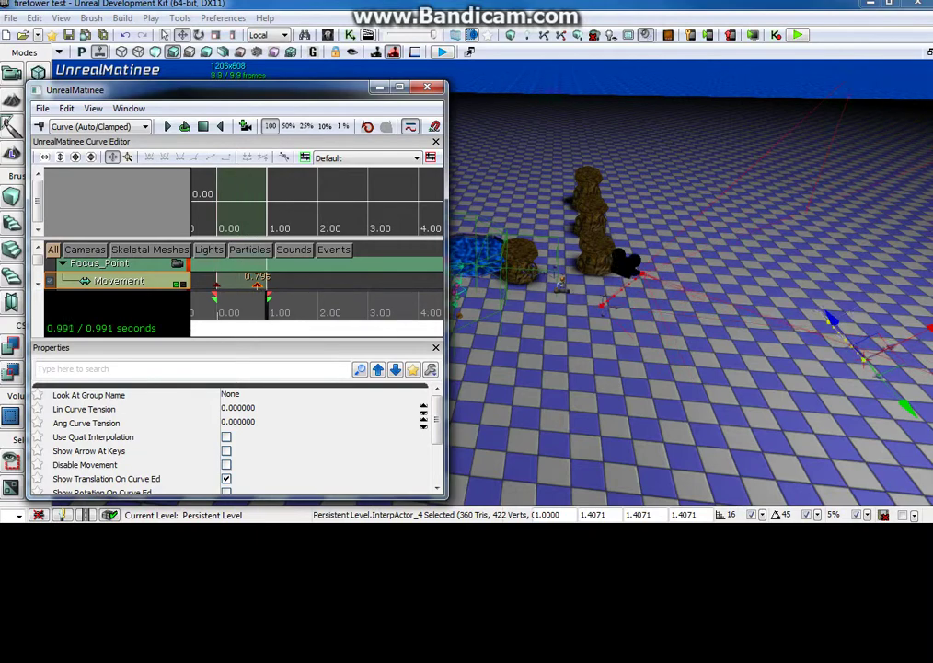
click(426, 87)
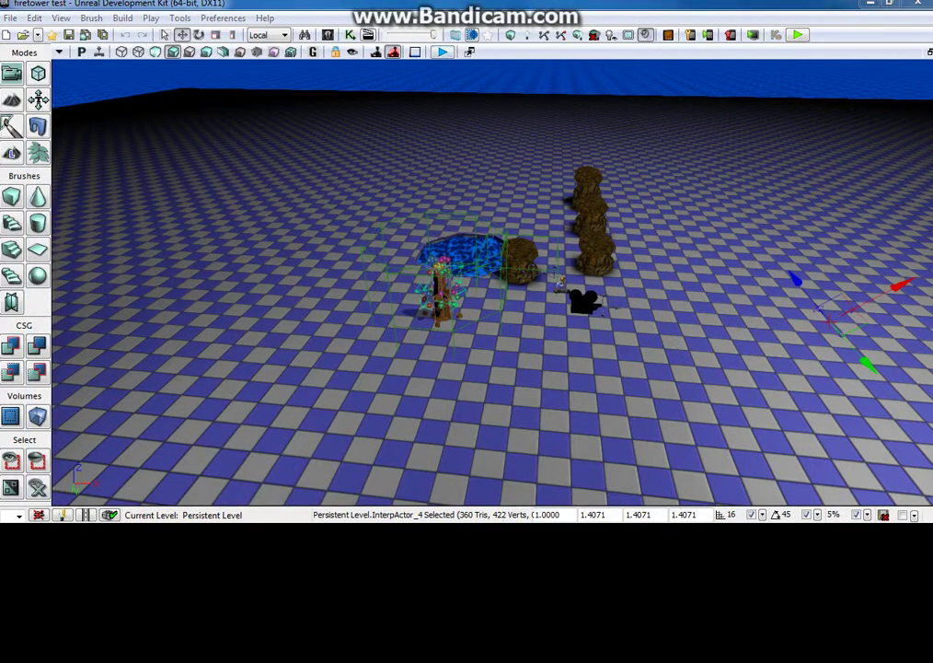
- Play the level with F8 and run the squirrel back and forth using W and S
key(F8)
key(s)
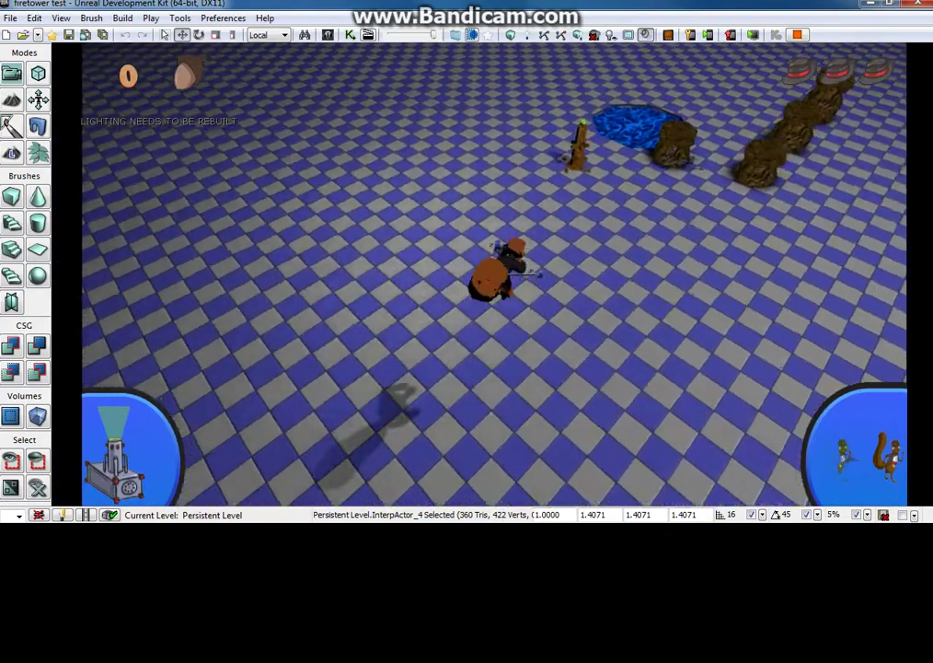
key(s)
key(w)
key(w)
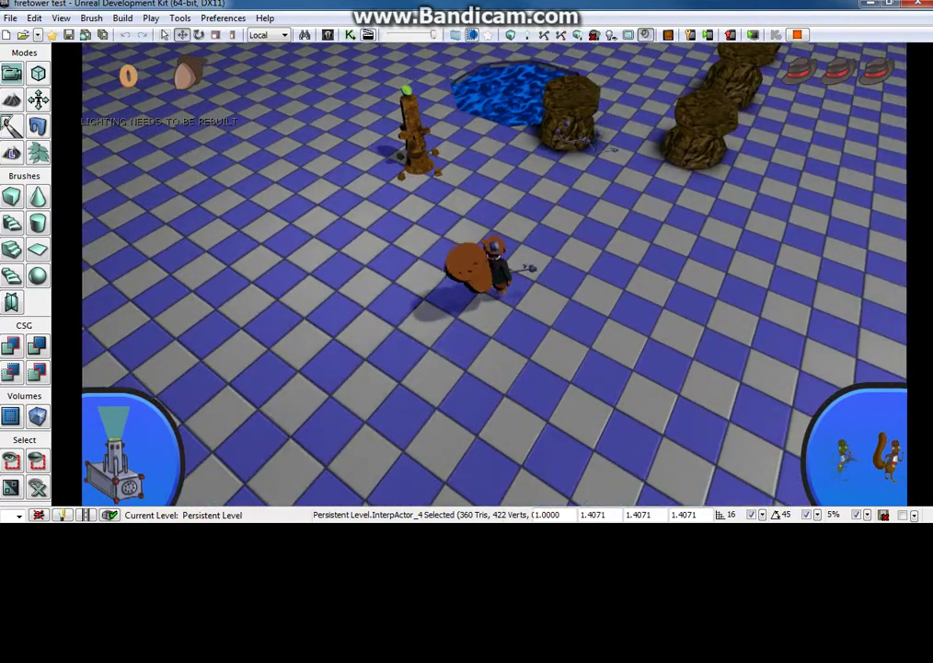
key(w)
key(s)
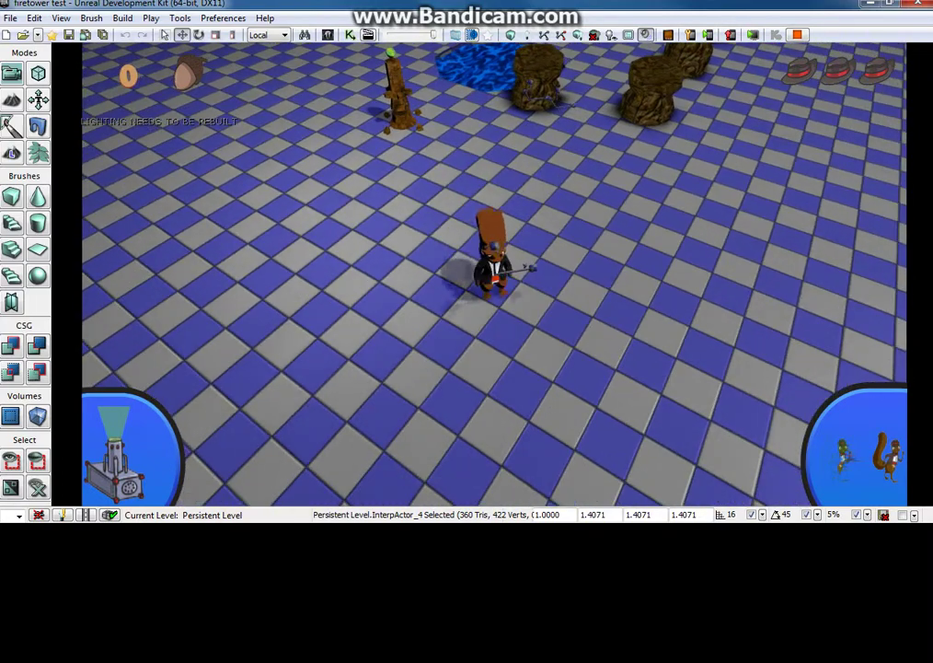